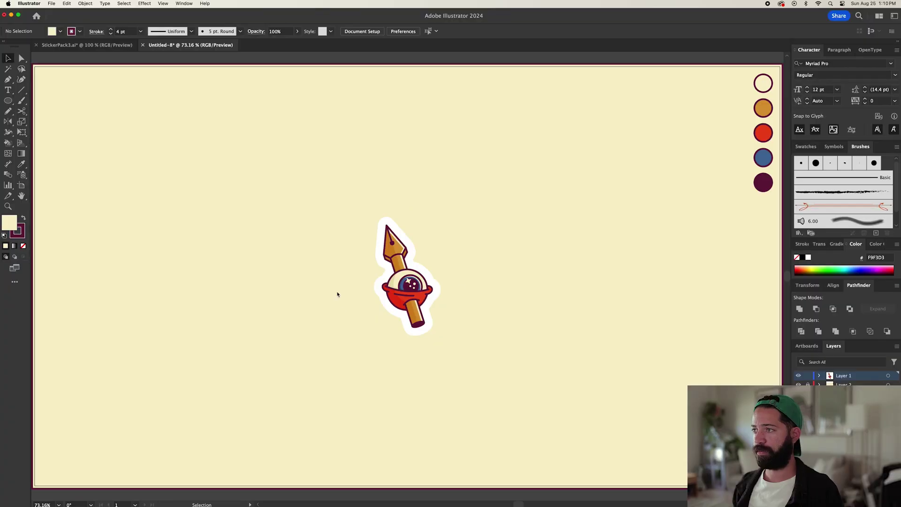
Move the finished pen-and-eyeball sticker toward the left side of the artboard to free up drawing space
left_click_drag(410, 288, 241, 288)
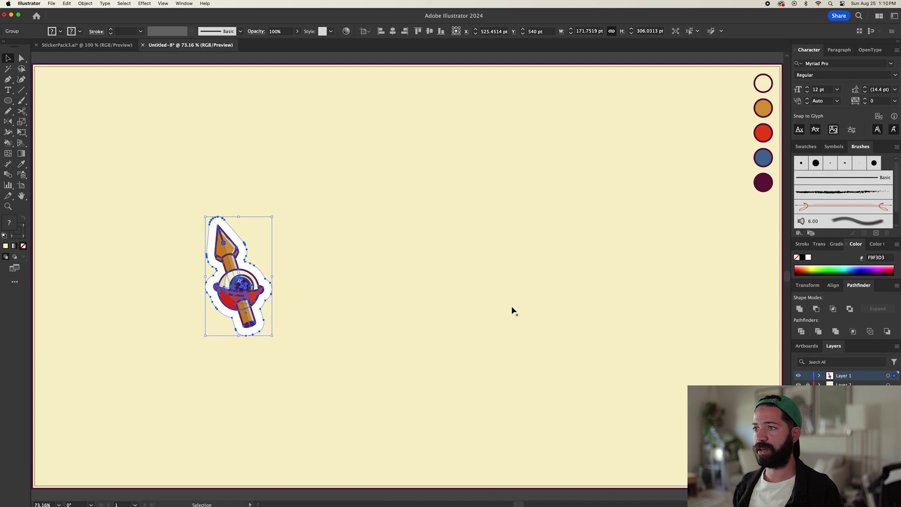
left_click(432, 327)
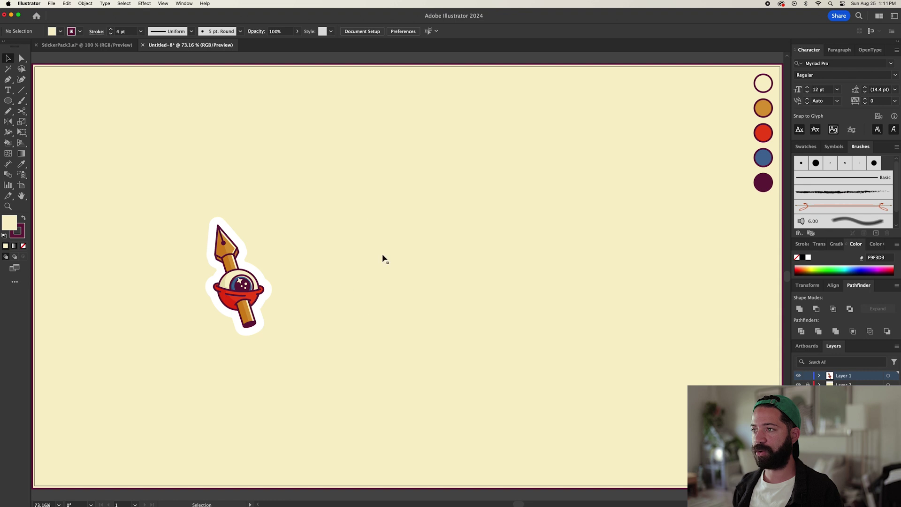
Draw an eyeball circle about 107 pt wide beside the sticker and add a concentric copy scaled to about 62 pt for the iris
key("l")
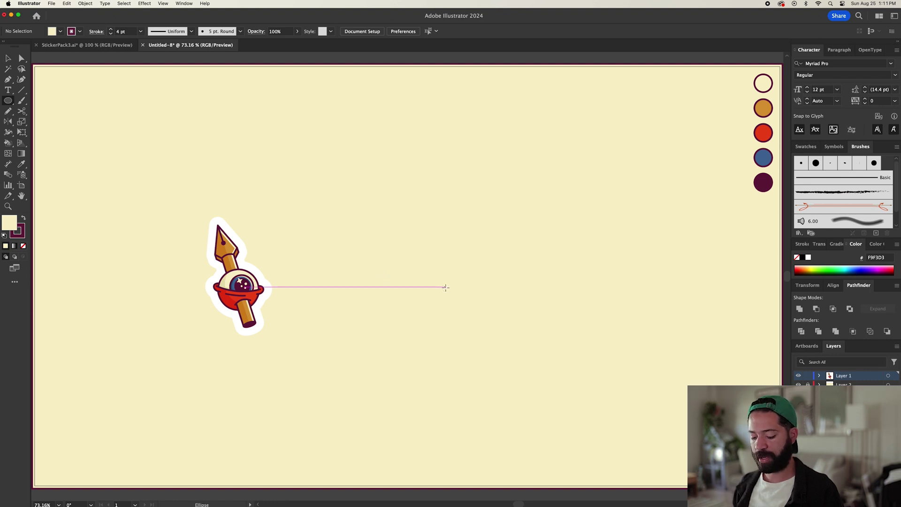
left_click_drag(445, 287, 466, 304)
key("v")
key("super+equal")
key("super+equal")
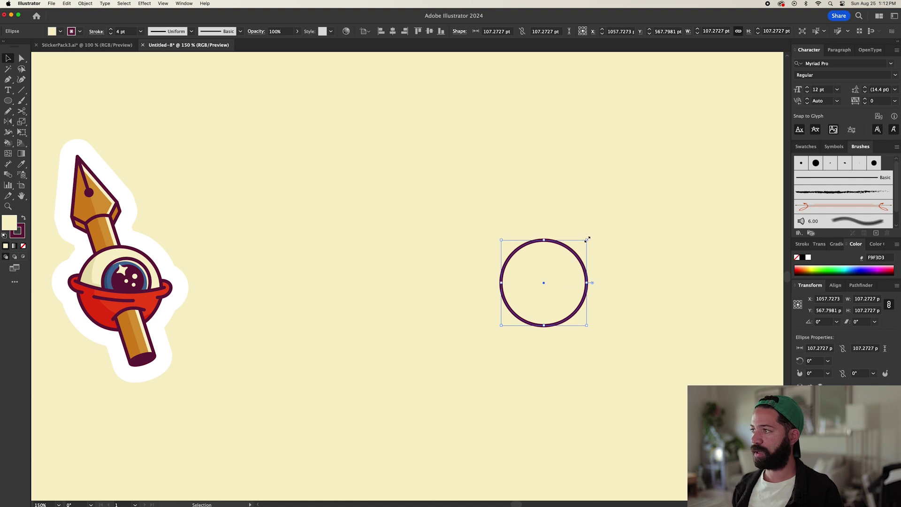
left_click_drag(587, 239, 569, 258)
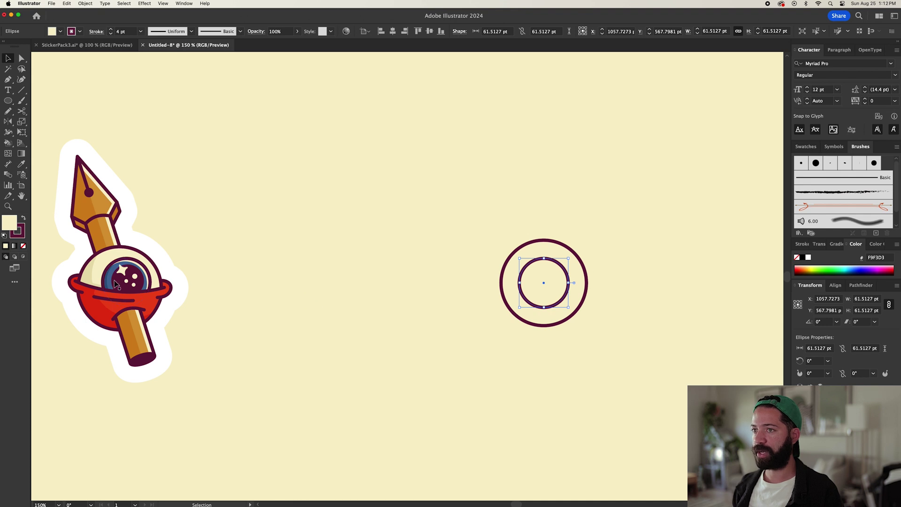
Fill the inner iris circle with the blue sampled from the color palette circles
key("super+minus")
left_click_drag(570, 282, 401, 324)
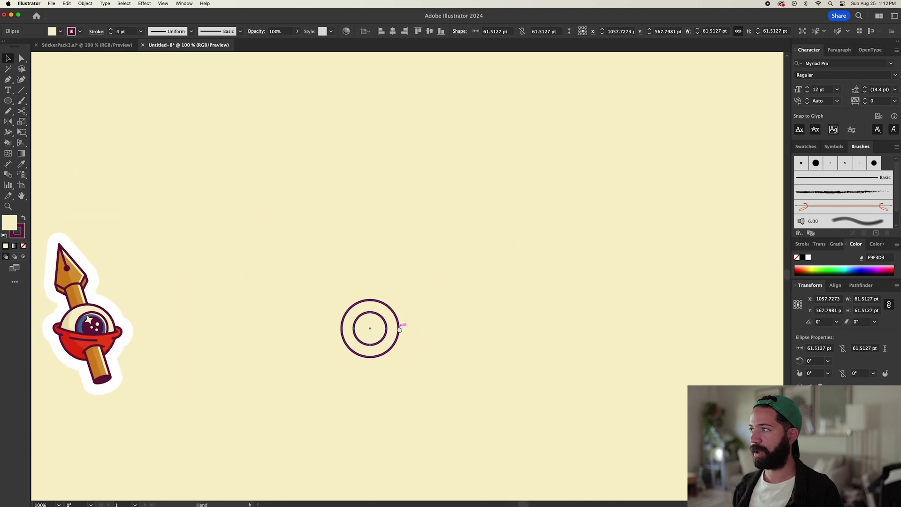
key("super+minus")
key("i")
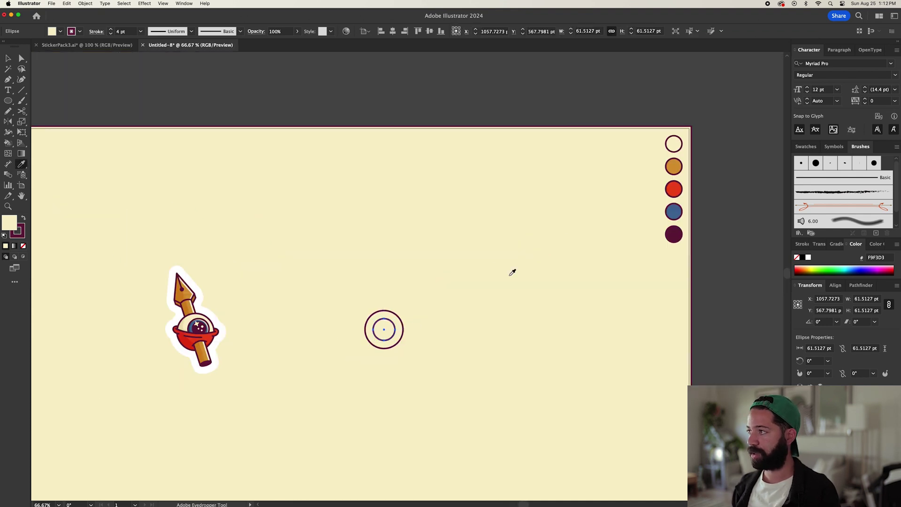
left_click(676, 214)
key("v")
left_click(355, 349)
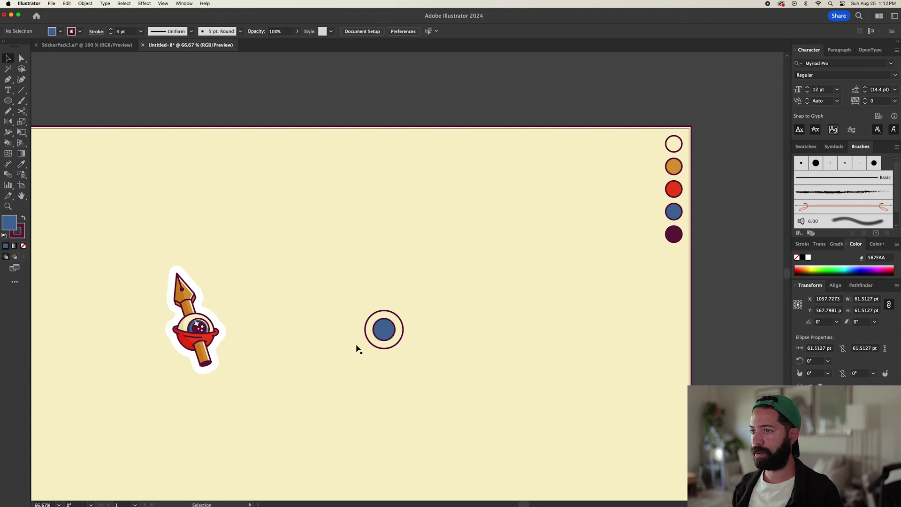
Duplicate the blue iris circle in place and scale the copy concentrically to about 35 pt for the pupil
scroll(357, 343, "up", 3)
left_click_drag(376, 351, 508, 339)
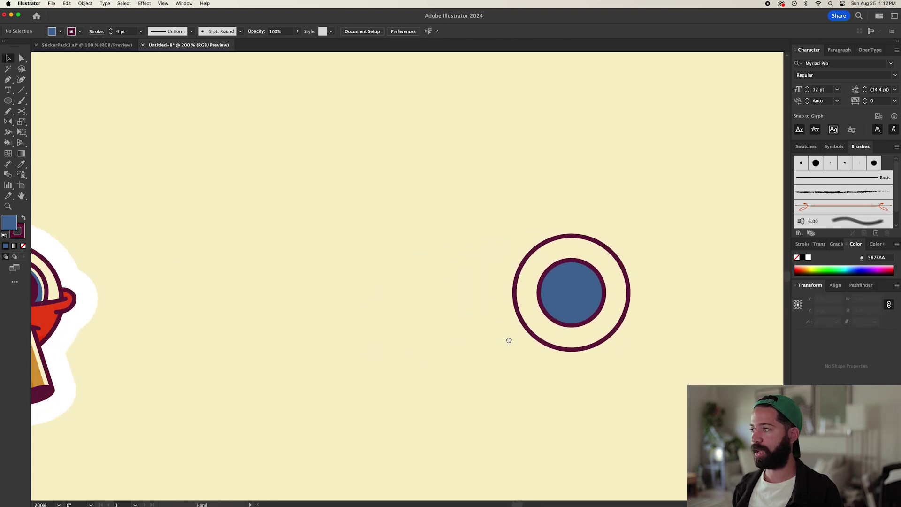
left_click_drag(342, 356, 421, 339)
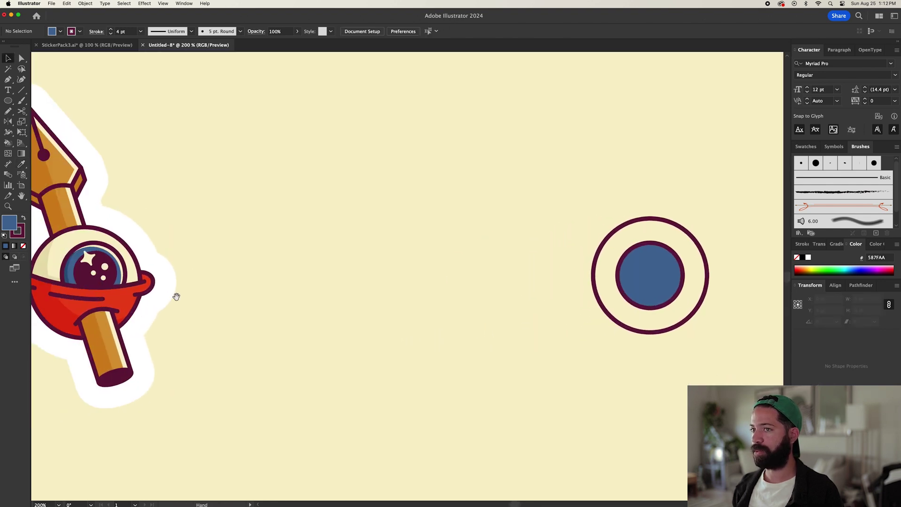
left_click(638, 280)
key("super+c")
key("super+f")
left_click_drag(684, 242, 668, 257)
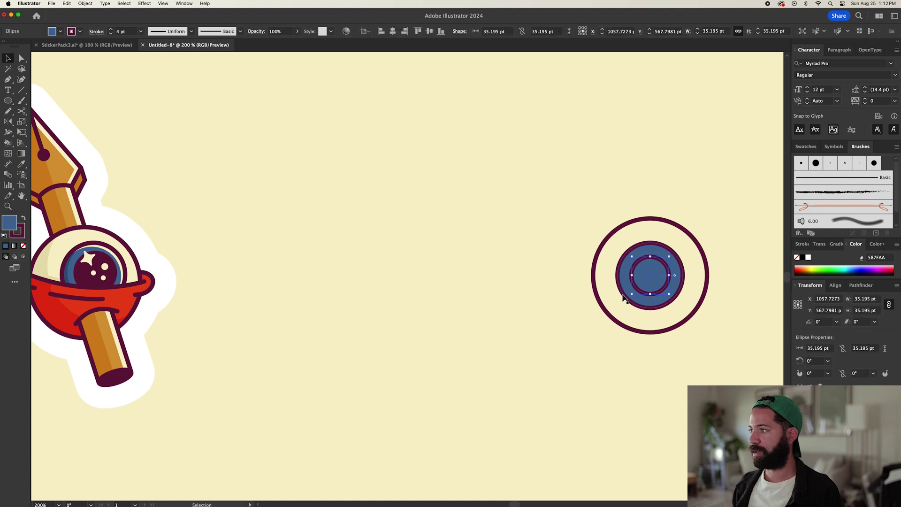
Fill the pupil circle with the dark maroon sampled from the outline
scroll(375, 273, "right", 1)
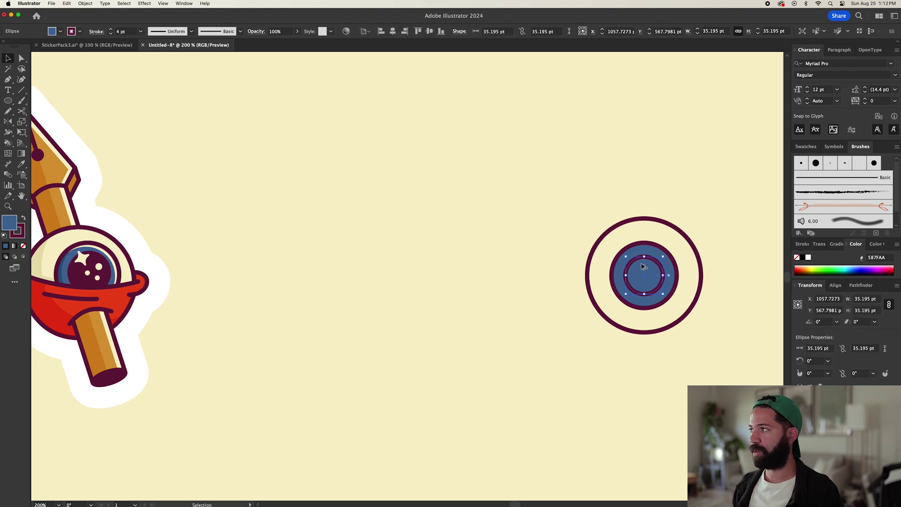
scroll(643, 262, "down", 2)
scroll(639, 264, "right", 2)
scroll(637, 269, "right", 10)
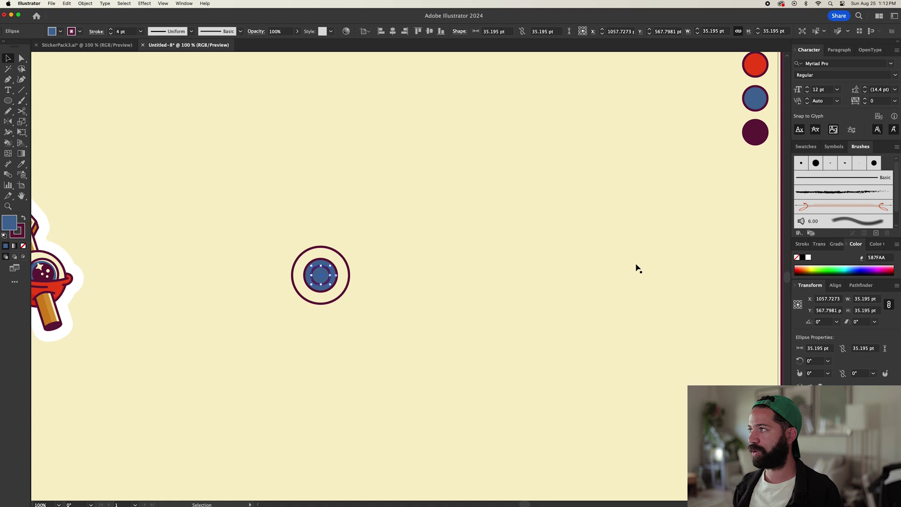
scroll(265, 287, "up", 3)
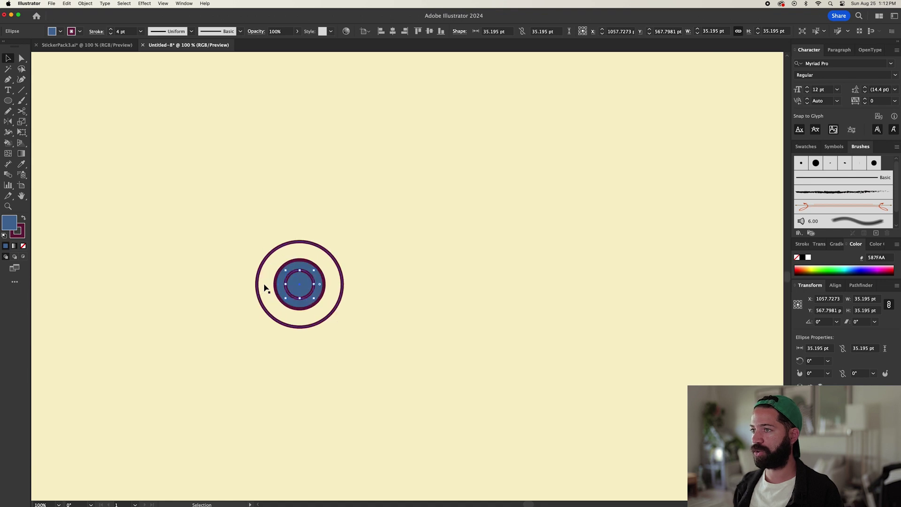
scroll(265, 287, "up", 1)
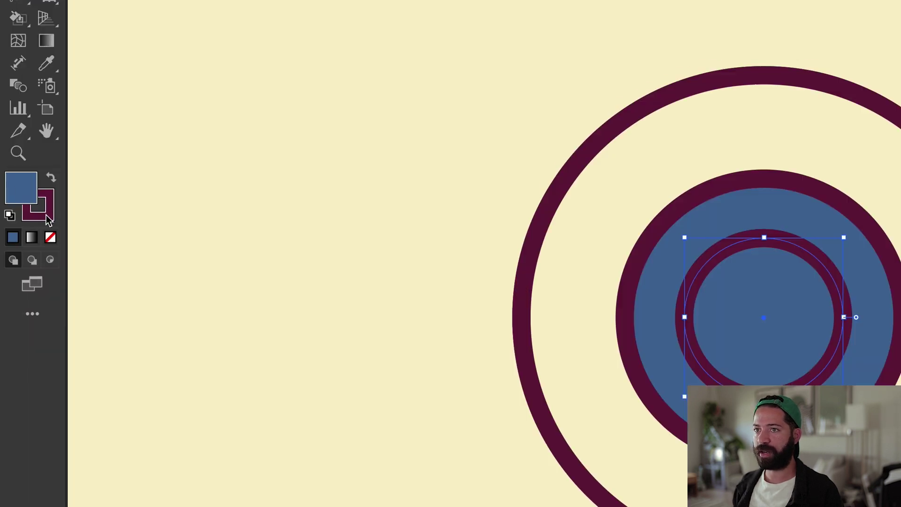
left_click(47, 216)
left_click(18, 184)
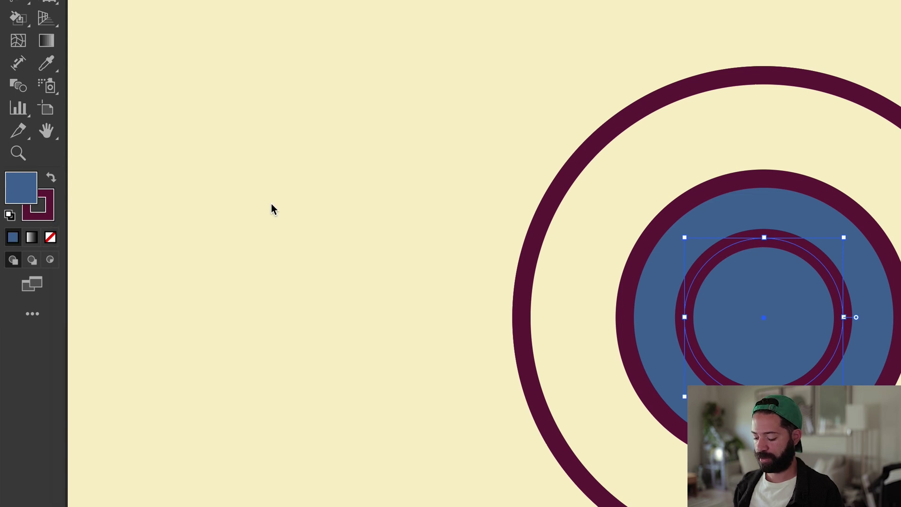
key("i")
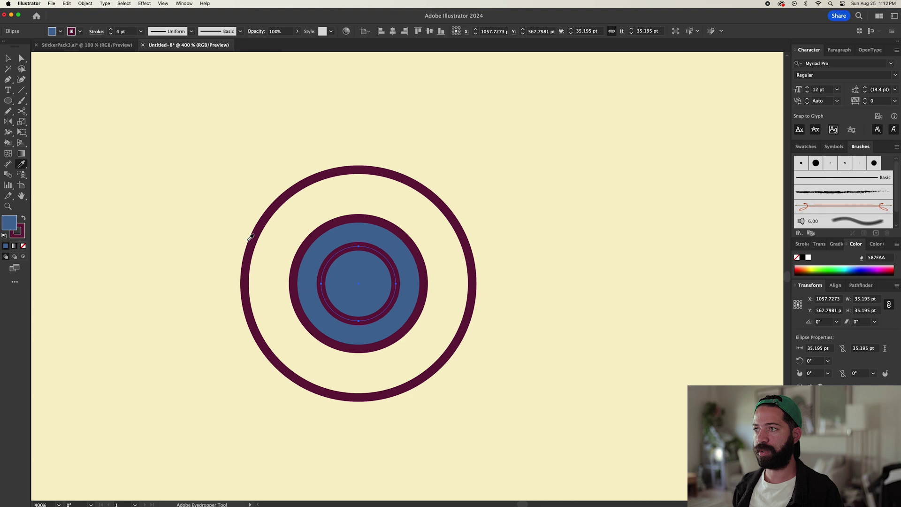
left_click(347, 249)
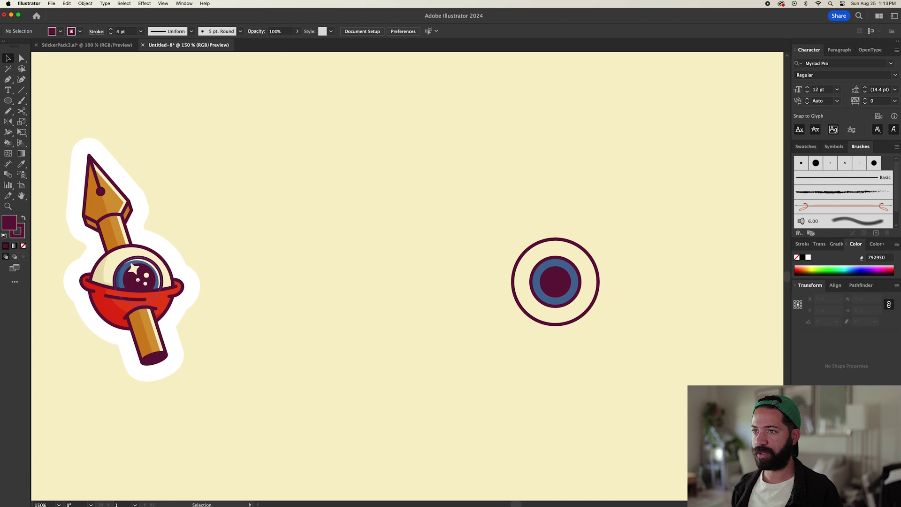
Draw a circle about 39 pt wide between the sticker and the eye, and apply Pucker & Bloat at about -73% to form a star
key("l")
left_click_drag(396, 254, 411, 269)
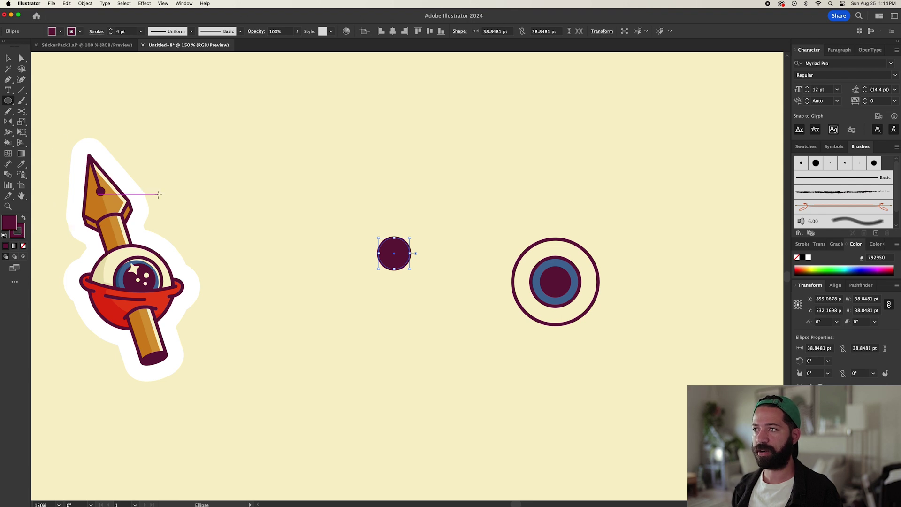
left_click(146, 4)
mouse_move(155, 79)
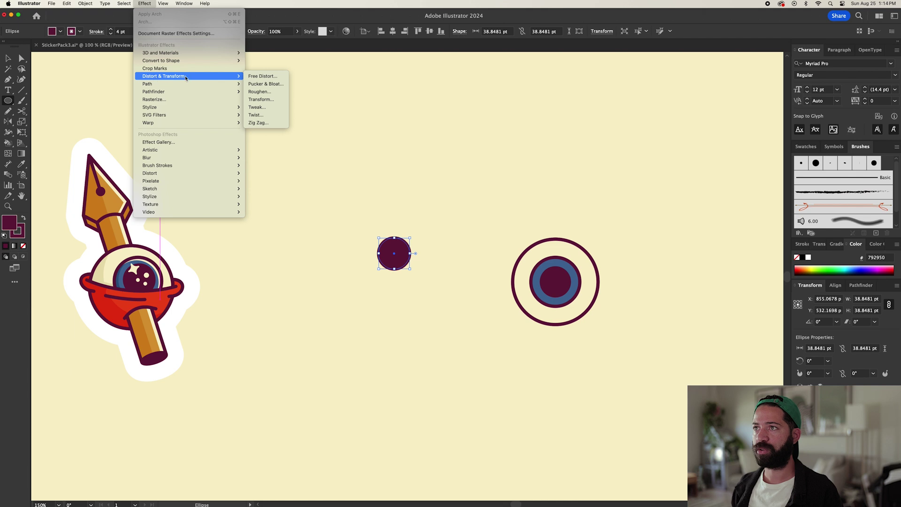
left_click(264, 85)
left_click_drag(666, 179, 650, 179)
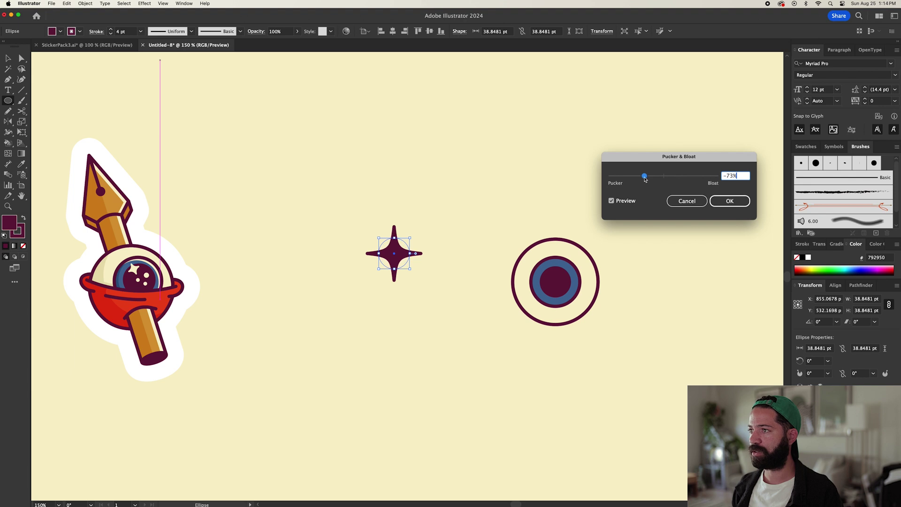
left_click(729, 202)
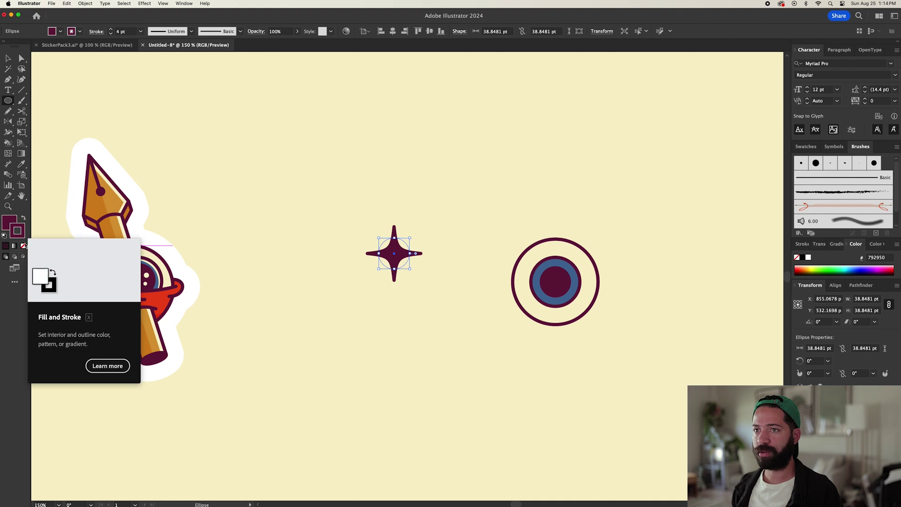
Remove the star's stroke and expand its appearance into an editable path
left_click(23, 245)
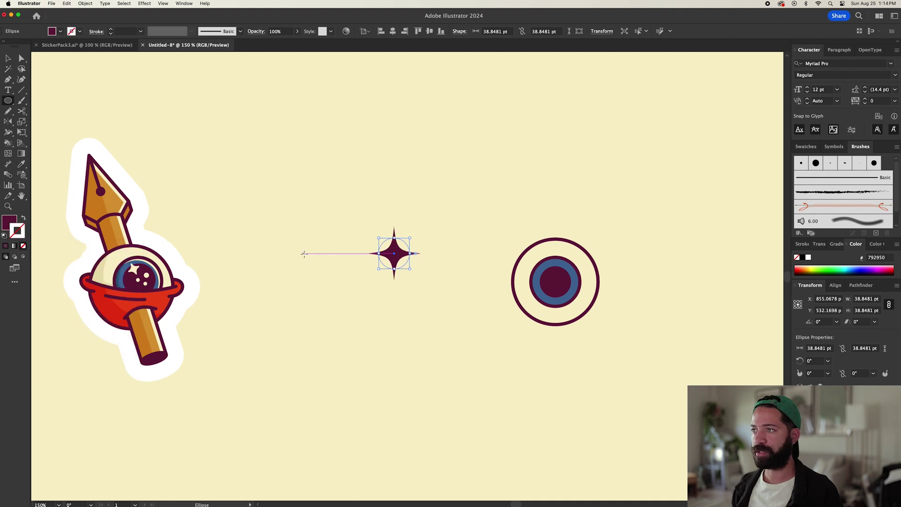
left_click(84, 3)
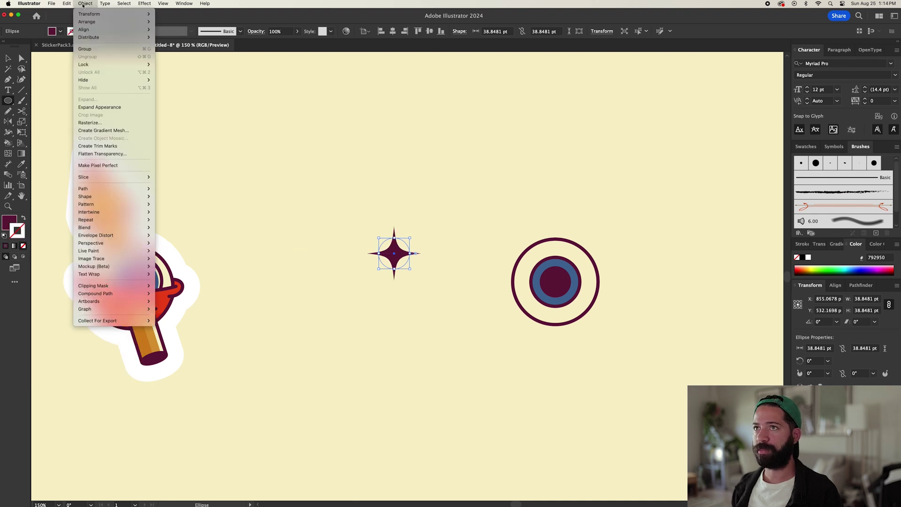
left_click(101, 107)
Round the corners of the four-pointed star to soften its tips
key("a")
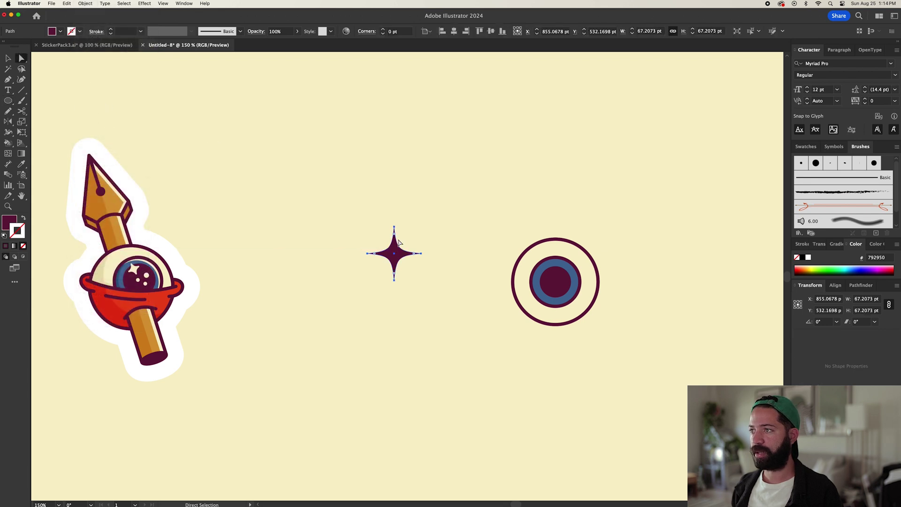
scroll(398, 242, "up", 3)
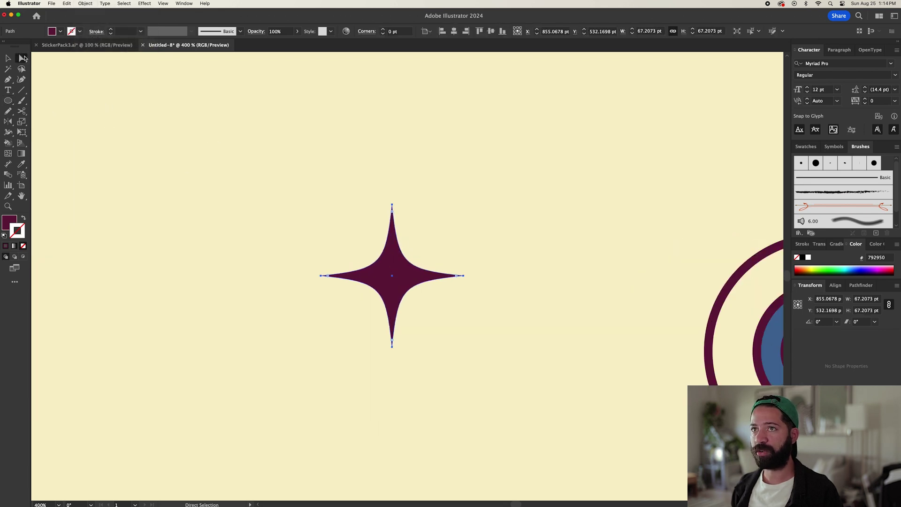
left_click_drag(394, 216, 392, 242)
Fill the star with the cream color sampled from the background
key("i")
scroll(131, 252, "down", 3)
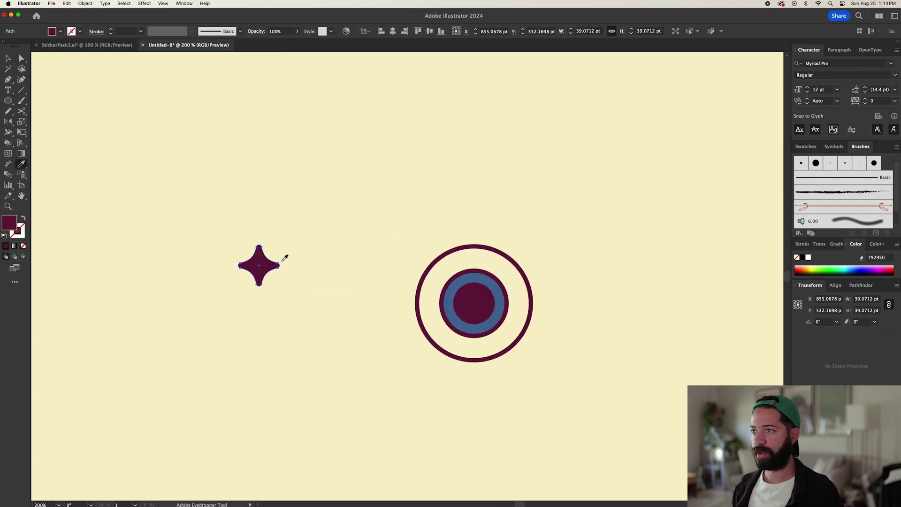
left_click(346, 229)
key("v")
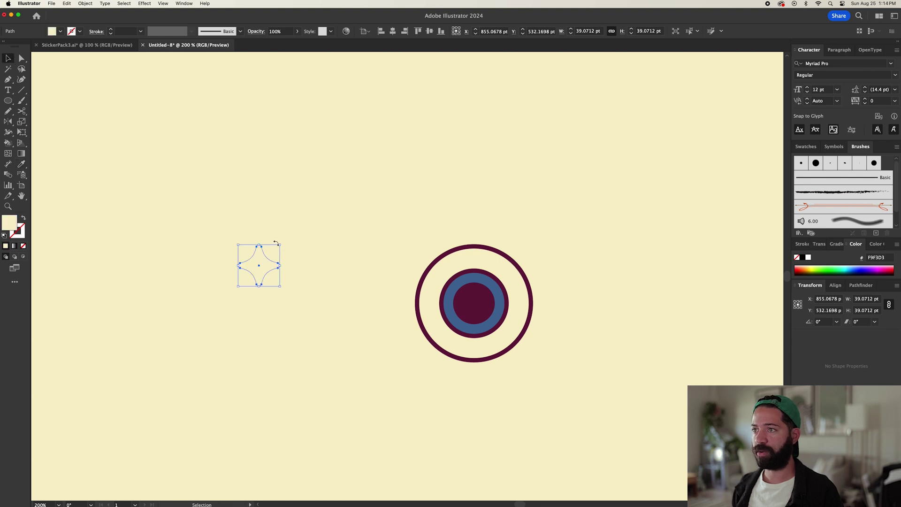
Place the star over the pupil's upper-left edge, scaled to about 14 pt and rotated about 39°
left_click_drag(262, 264, 456, 285)
scroll(474, 294, "up", 2)
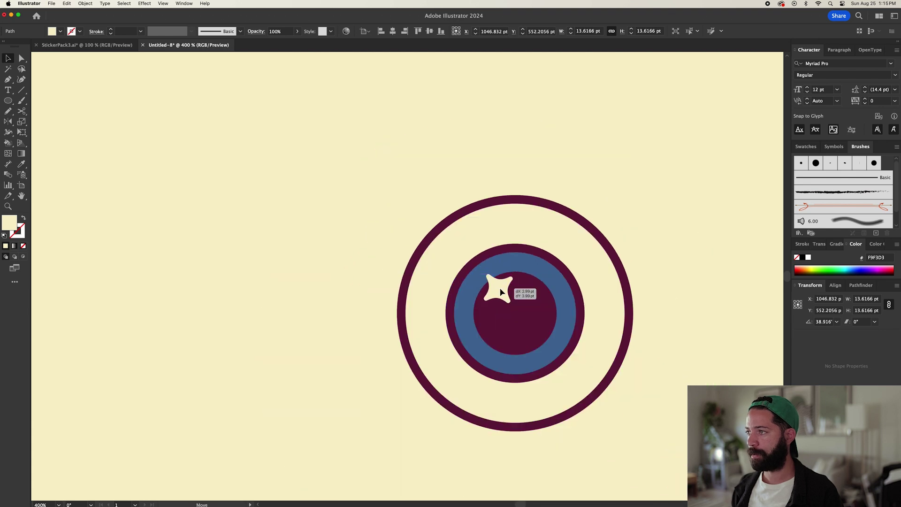
left_click_drag(499, 288, 501, 290)
left_click(658, 288)
scroll(657, 288, "down", 2)
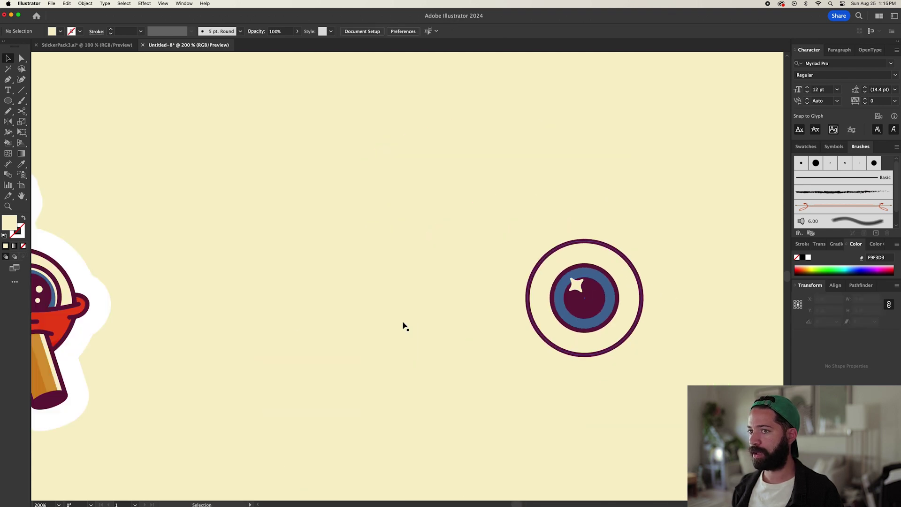
Draw three small cream highlight circles inside the pupil, the first about 5 pt wide near its right side
scroll(135, 292, "left", 3)
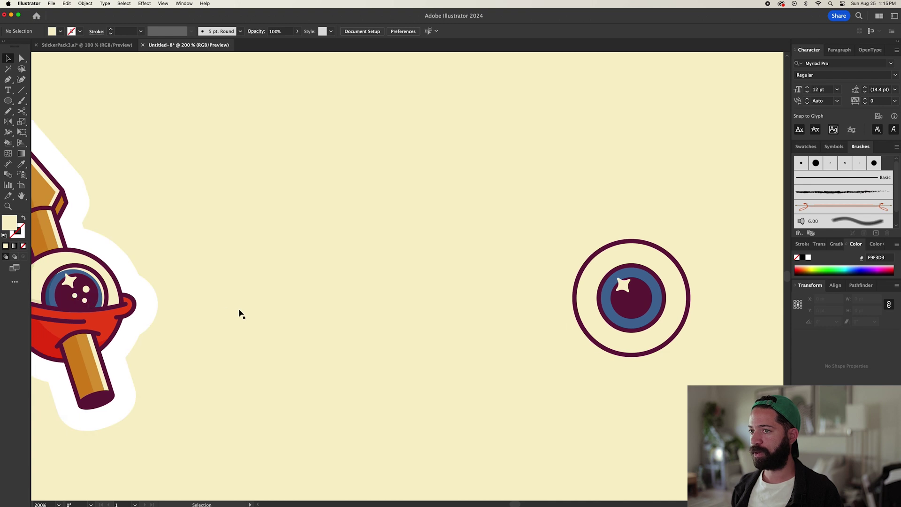
key("l")
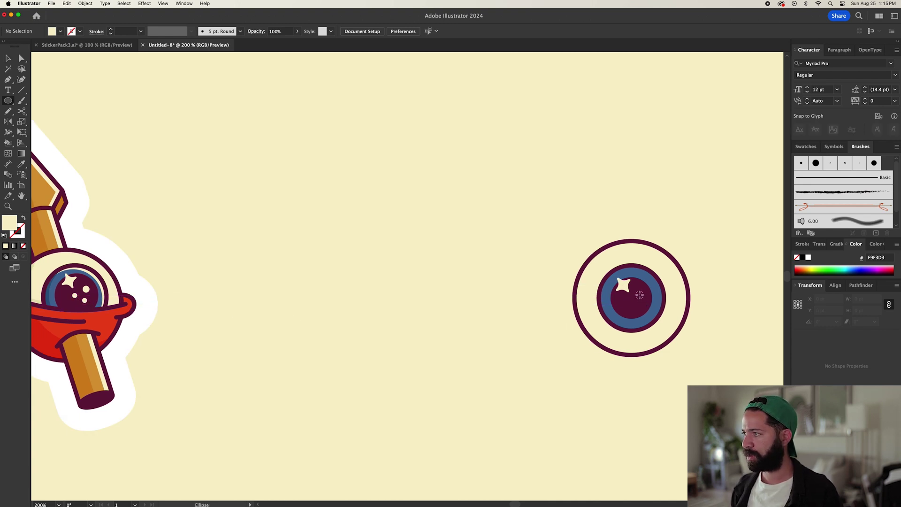
left_click_drag(640, 295, 640, 295)
scroll(636, 306, "up", 3)
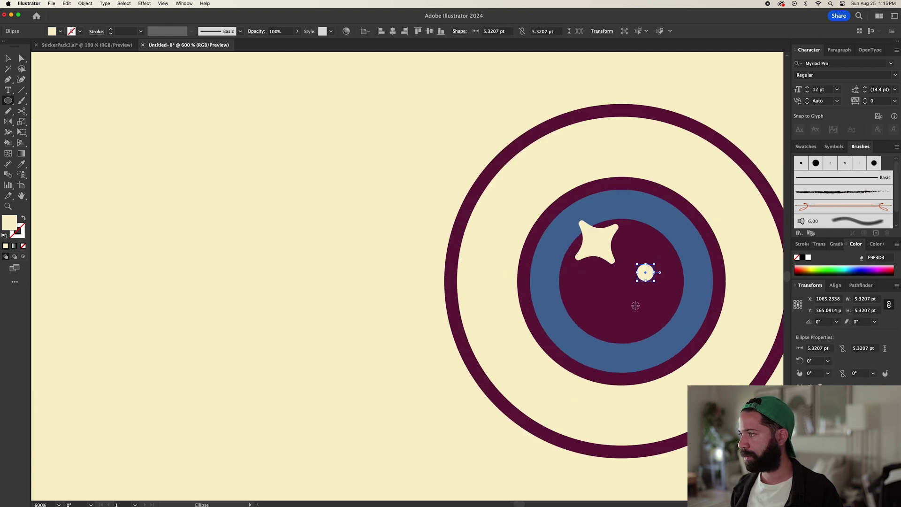
left_click_drag(617, 301, 621, 303)
left_click_drag(643, 308, 649, 318)
Enlarge the upper-right highlight circle to about 7.5 pt and adjust the positions of the highlight dots in the pupil
key("v")
left_click(647, 271)
left_click_drag(656, 264, 660, 257)
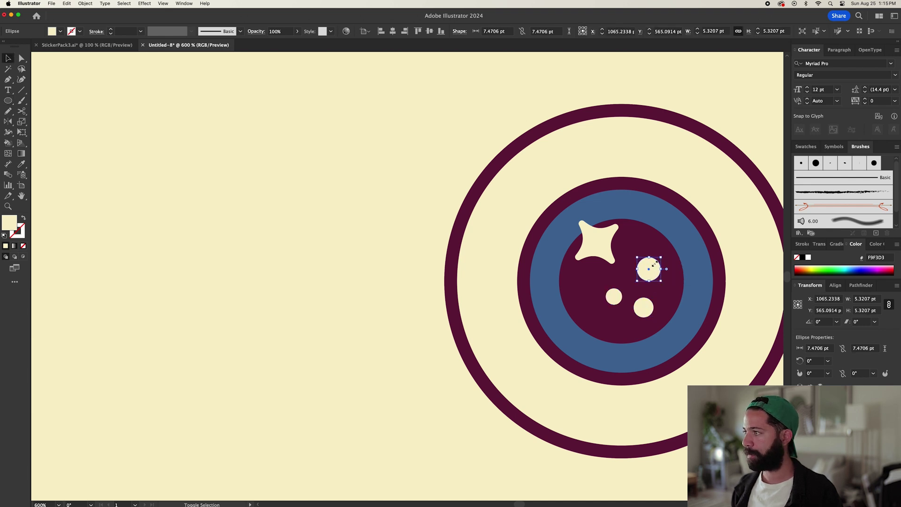
left_click_drag(615, 299, 644, 309)
left_click_drag(646, 268, 649, 265)
left_click(558, 287)
scroll(559, 287, "down", 4)
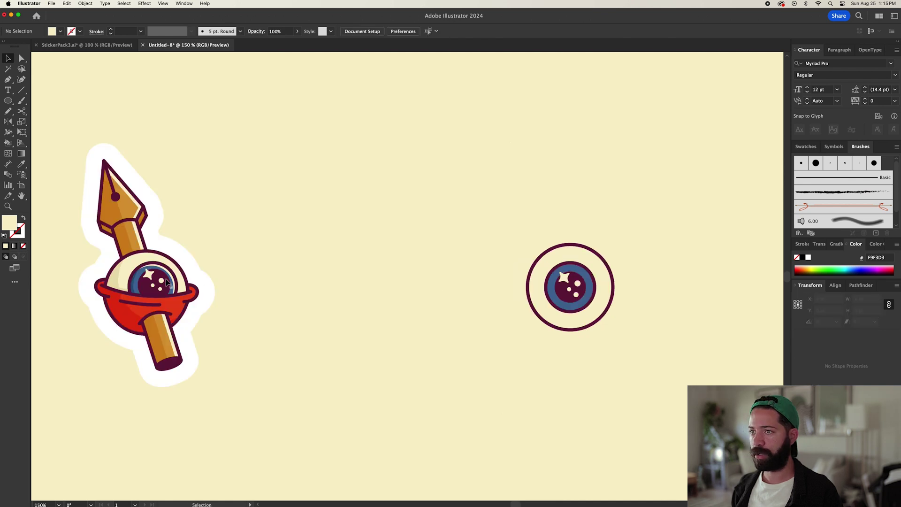
Isolate the blue iris circle, duplicate it in place, and nudge the copy 4 pt to the left
scroll(156, 276, "up", 2)
scroll(156, 279, "up", 1)
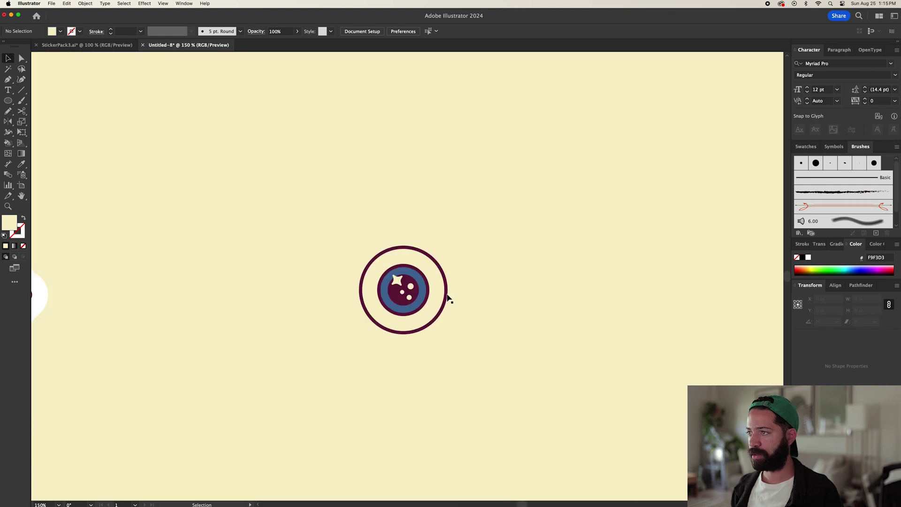
scroll(418, 287, "up", 3)
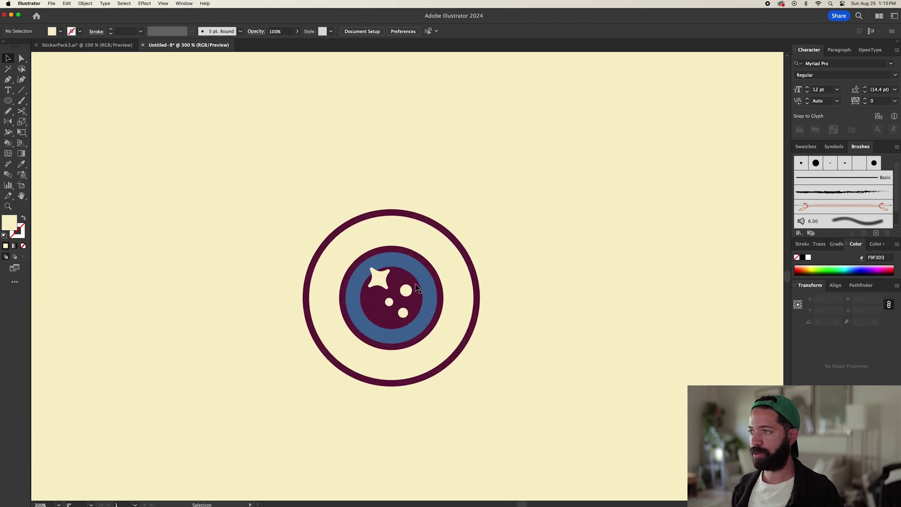
scroll(418, 287, "up", 1)
double_click(435, 281)
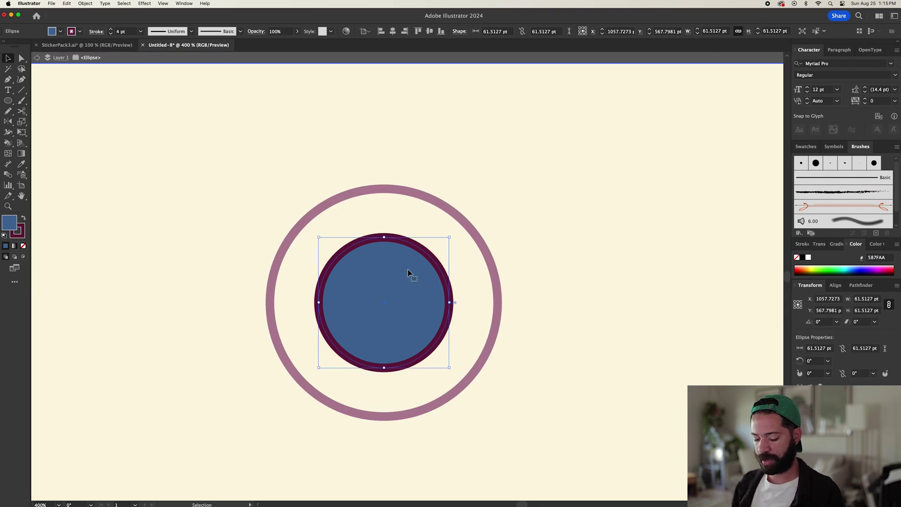
key("super+c")
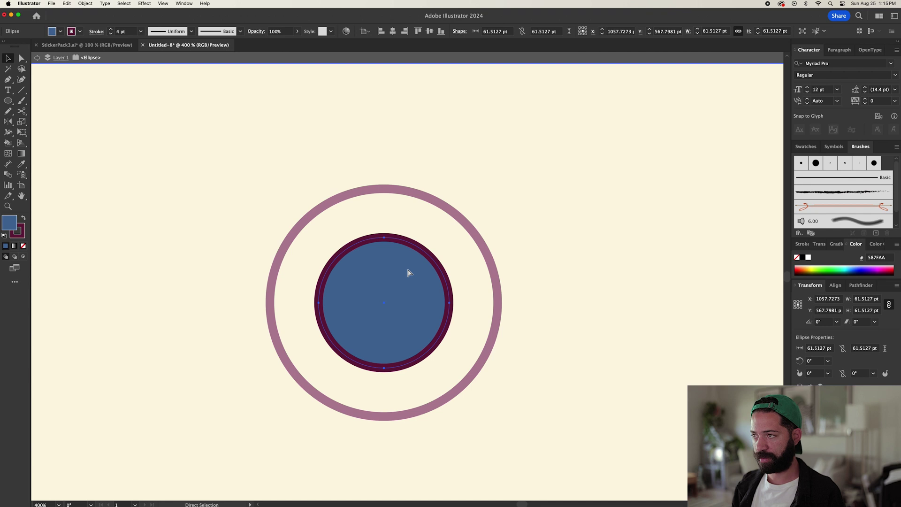
key("super+f")
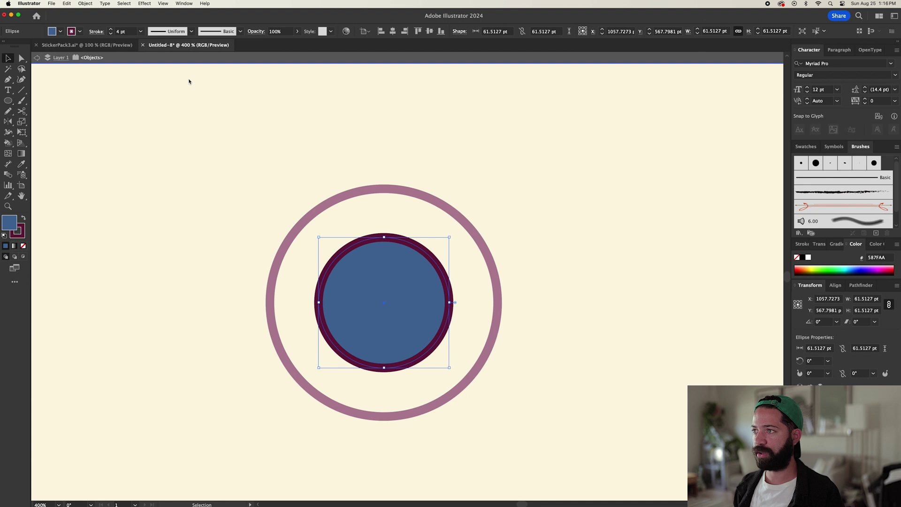
key("Left")
key("Left")
key("Left")
key("Left")
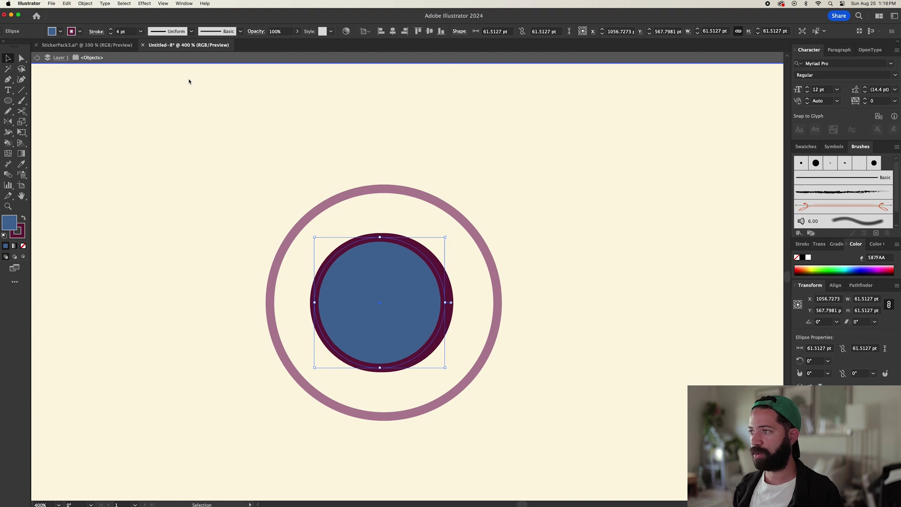
Give the shifted copy a cream outline with no fill, then select its leftmost anchor point
key("i")
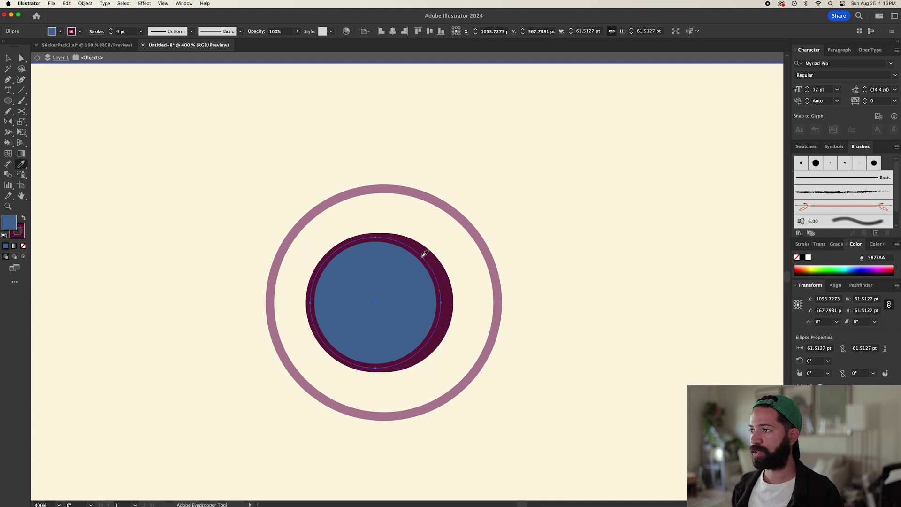
left_click(213, 189)
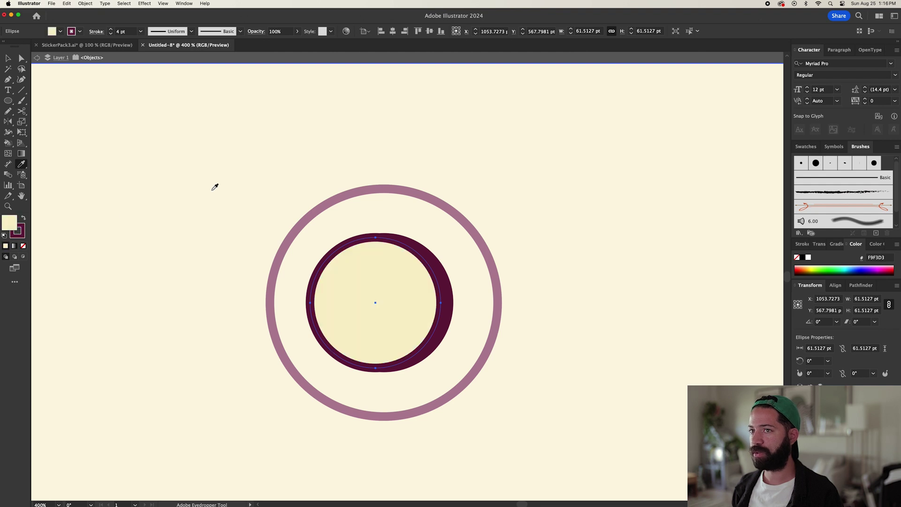
left_click(24, 220)
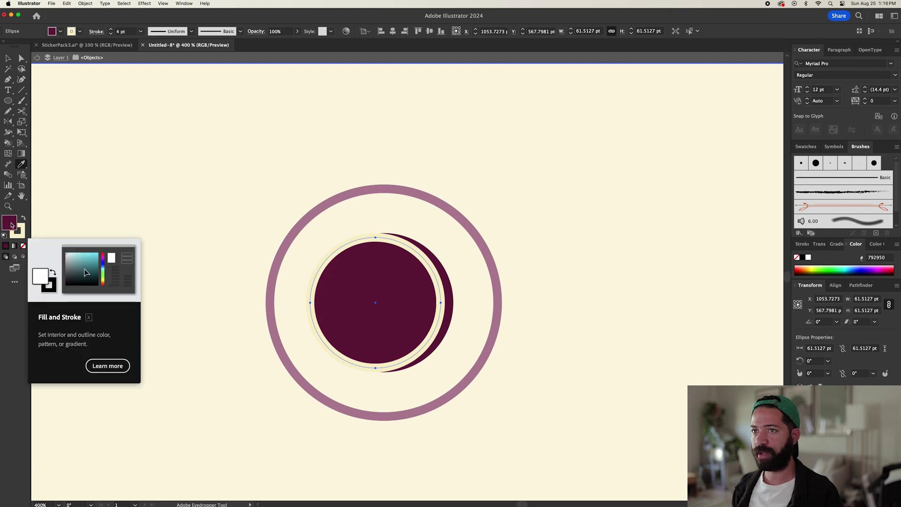
left_click(23, 246)
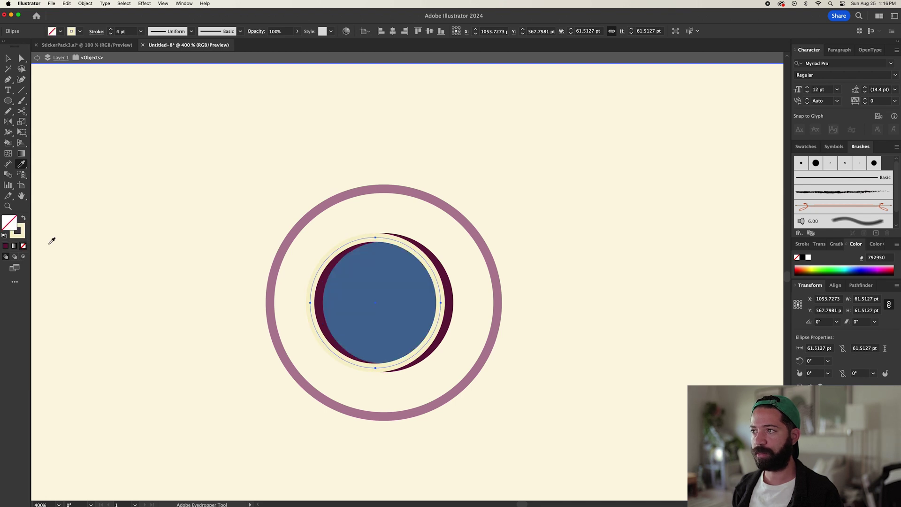
key("a")
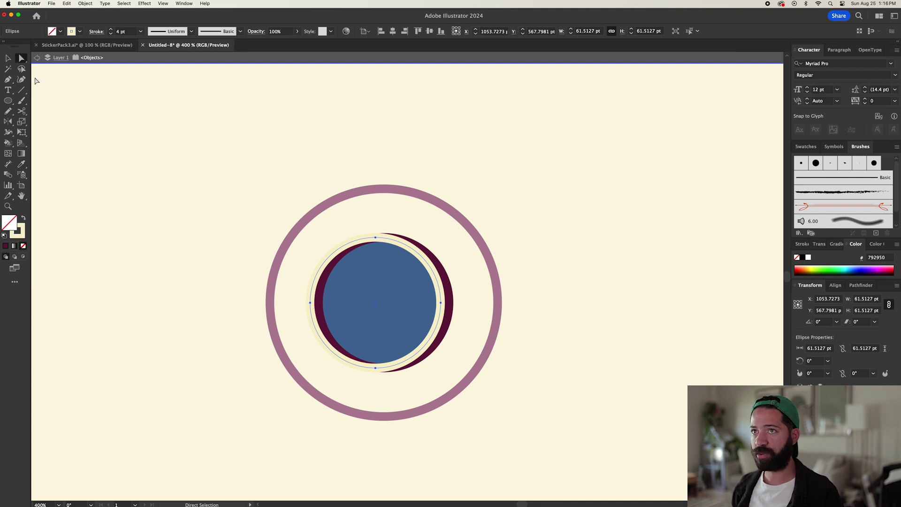
left_click(311, 303)
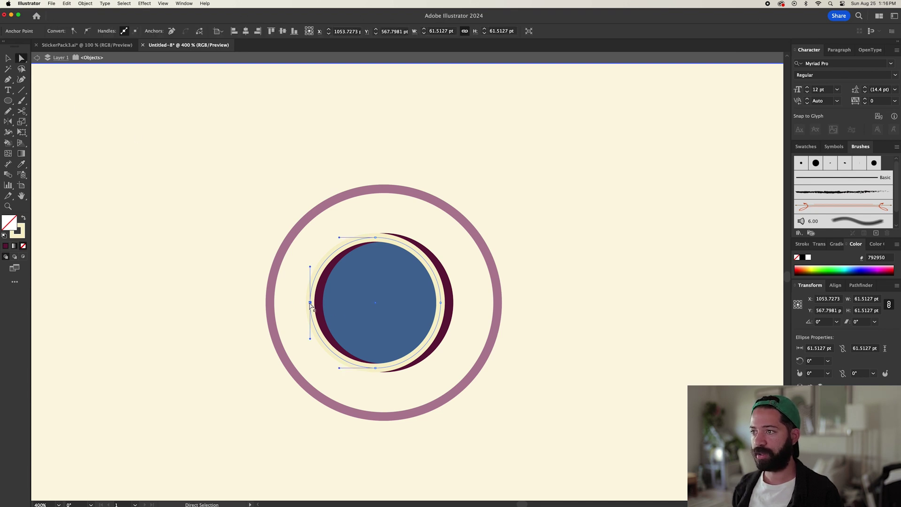
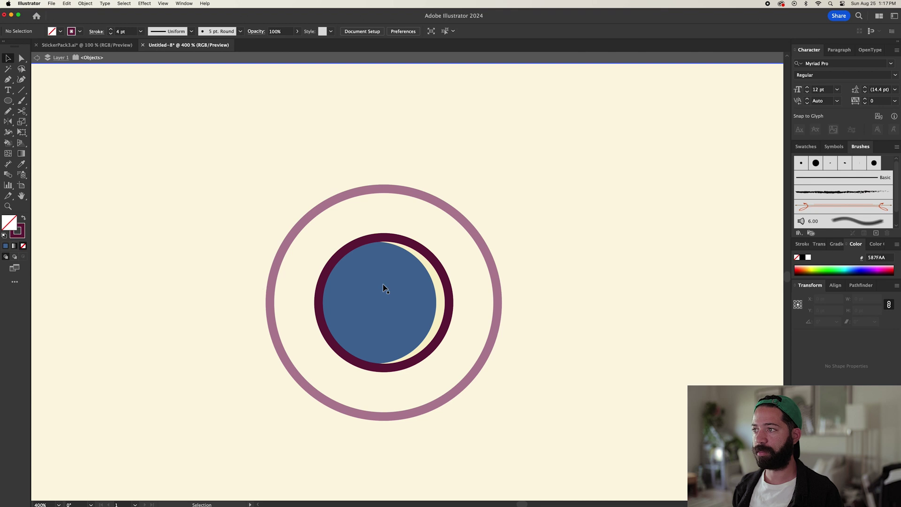
Duplicate the cream arc, rotated 180°, and place the copy along the iris's left inner edge
left_click(439, 293)
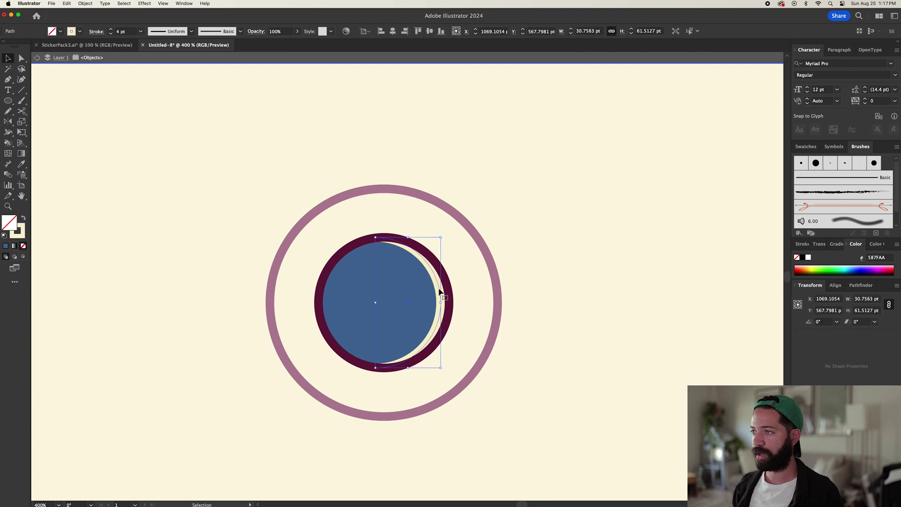
key("a")
key("v")
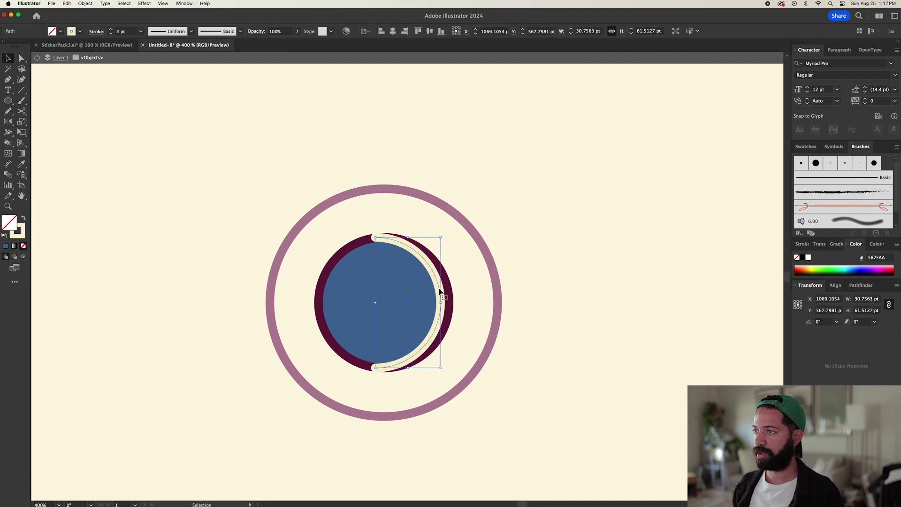
left_click_drag(444, 237, 376, 355)
left_click_drag(383, 276, 334, 276)
Give the left arc no fill and a darker blue stroke, 3E6B93, based on the sampled iris blue
key("i")
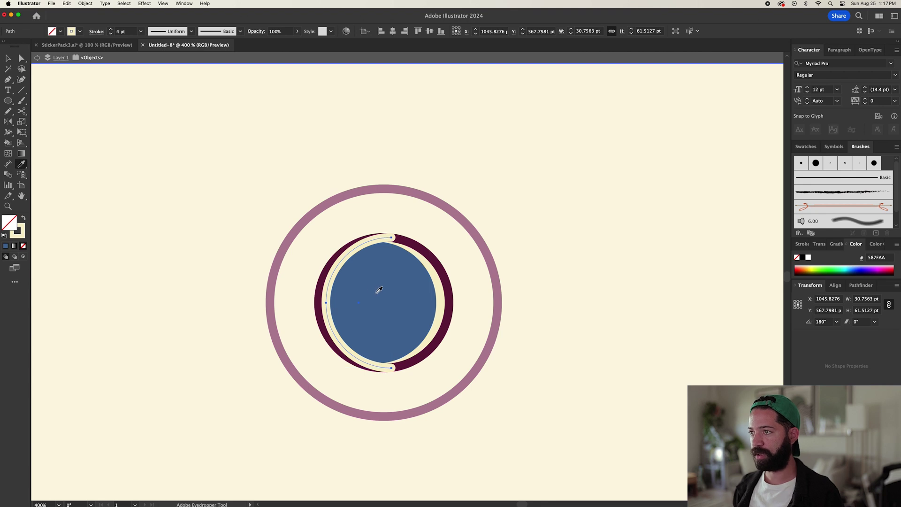
left_click(378, 291)
left_click(25, 219)
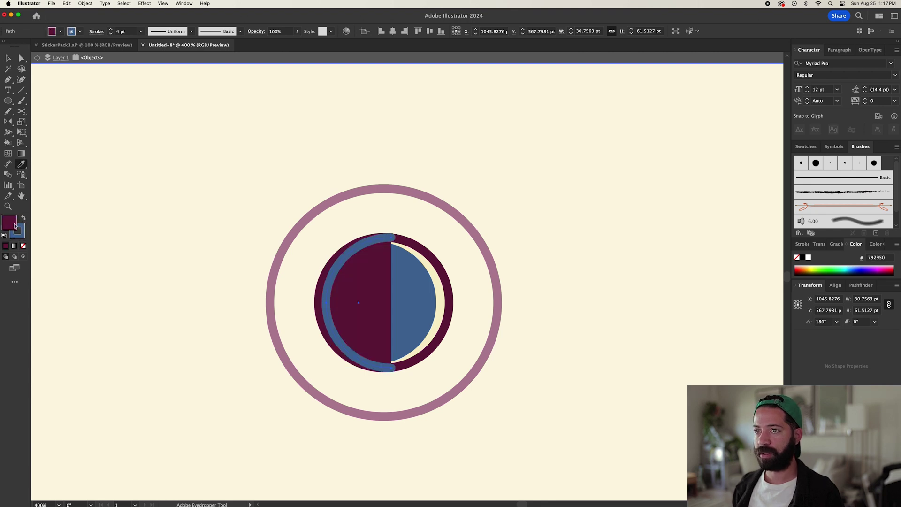
left_click(23, 246)
double_click(23, 235)
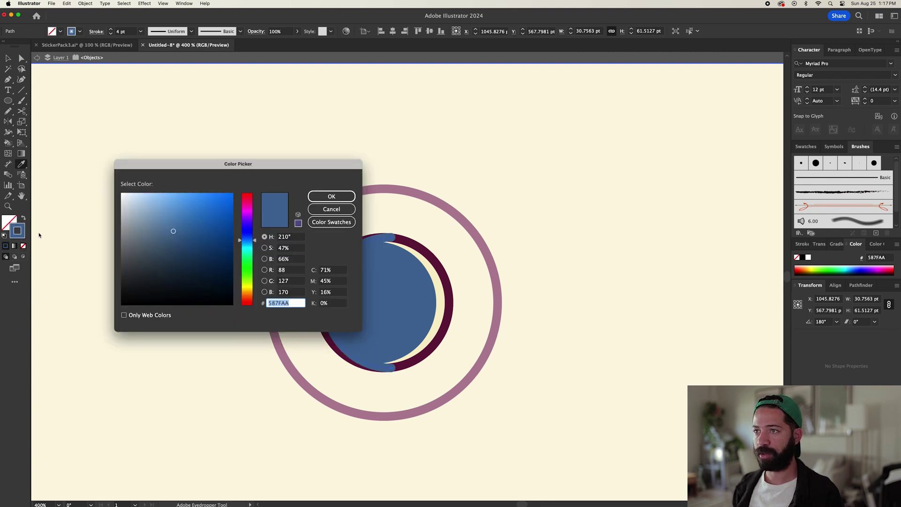
left_click_drag(175, 232, 185, 238)
left_click(329, 197)
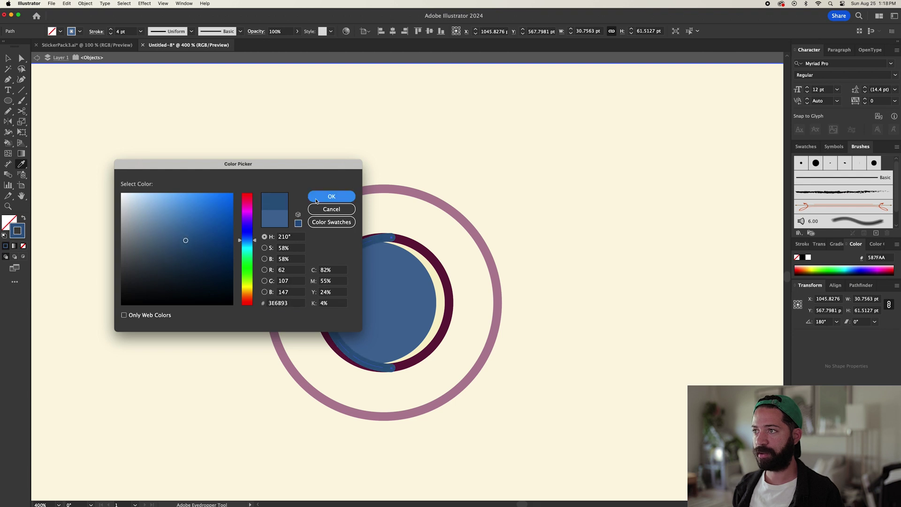
Bring the iris's maroon outline ring to the front, over both the cream and dark blue arcs
key("v")
left_click(425, 253)
key("super+shift+a")
left_click(427, 255)
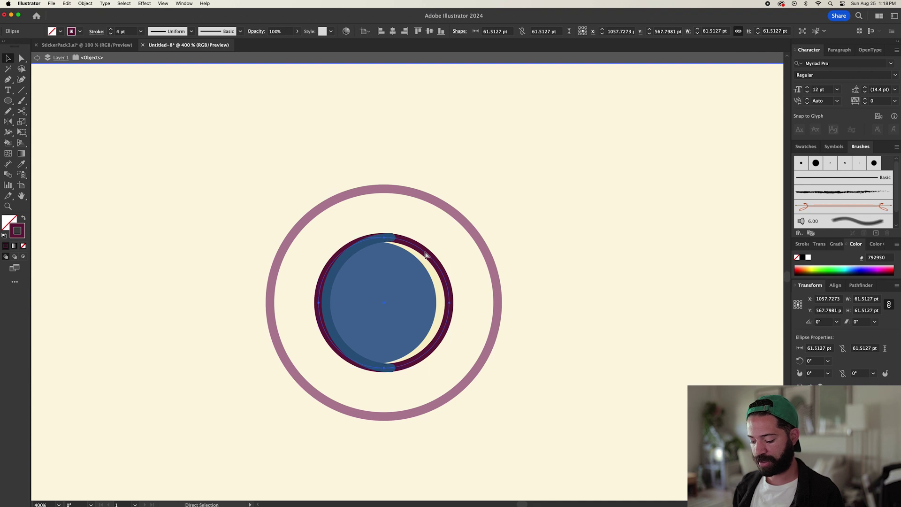
key("super+shift+bracketright")
left_click_drag(424, 253, 434, 235)
key("super+z")
Shift the upper end point of the dark blue arc slightly inward to tuck it under the maroon ring
scroll(391, 234, "up", 1)
scroll(391, 236, "up", 4)
key("a")
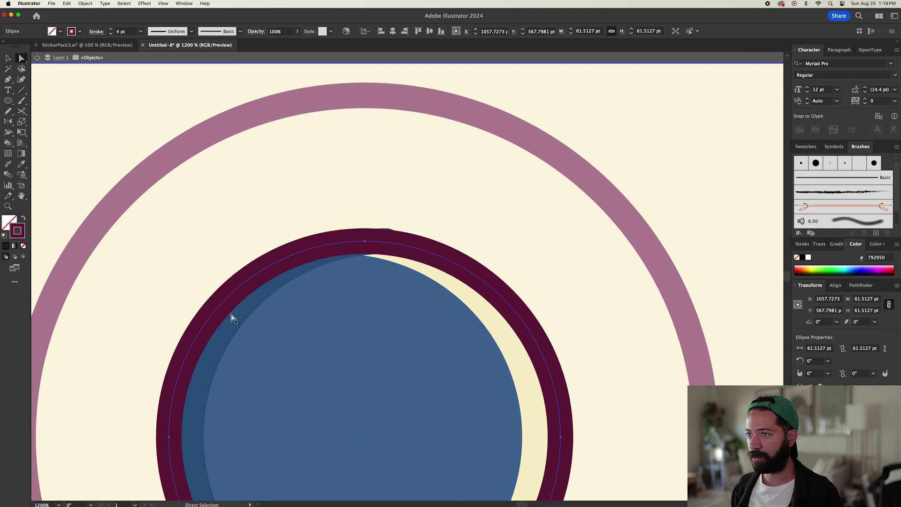
left_click(213, 346)
scroll(393, 245, "up", 3)
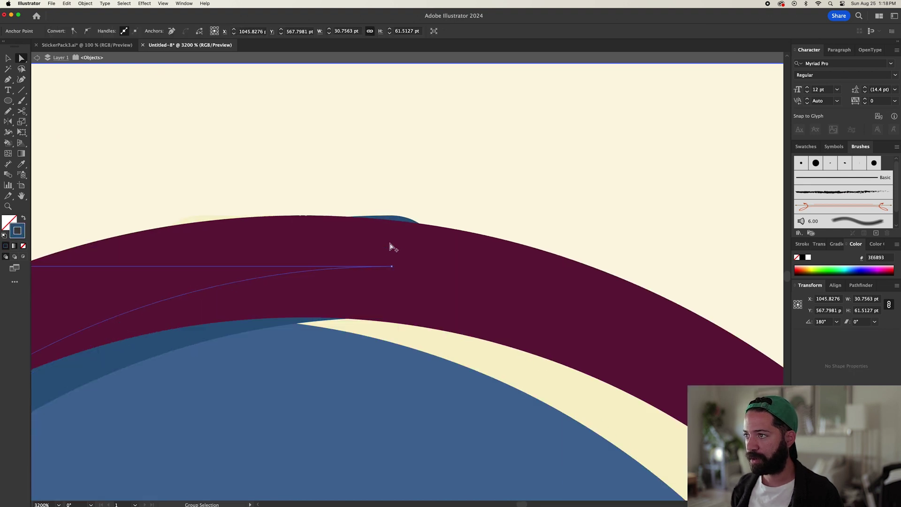
left_click(392, 267)
left_click_drag(392, 267, 390, 273)
scroll(396, 269, "down", 1)
scroll(398, 272, "down", 5)
scroll(425, 338, "down", 3)
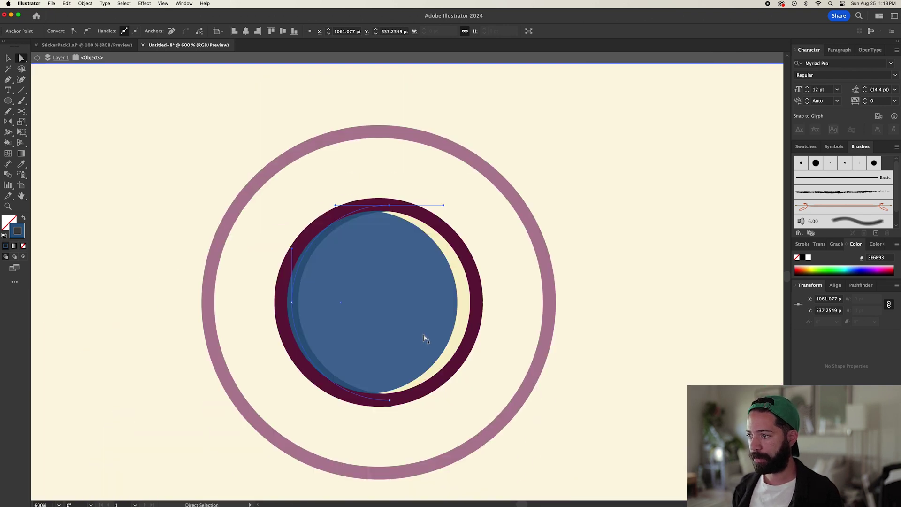
Select the cream arc and bring it in front of the dark blue arc
scroll(387, 390, "up", 1)
scroll(388, 398, "up", 4)
left_click(403, 375)
scroll(536, 271, "down", 2)
left_click(681, 133)
left_click(683, 132)
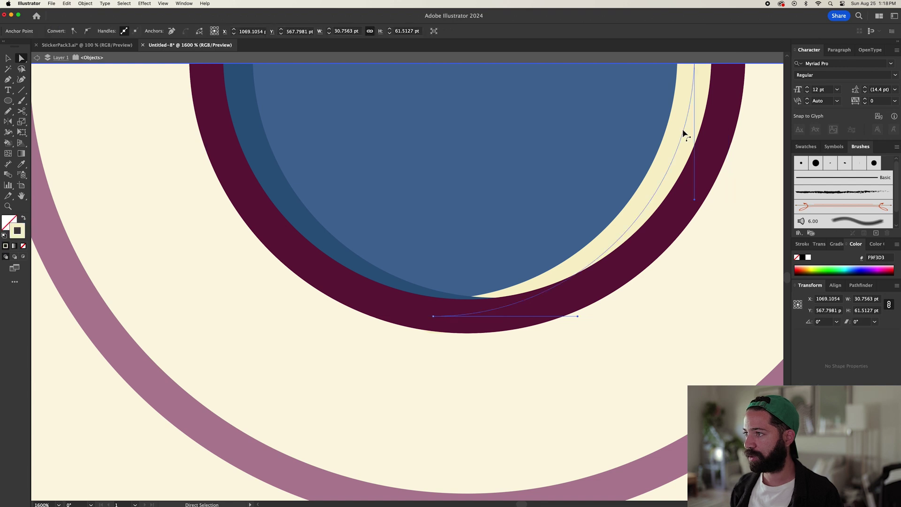
key("super")
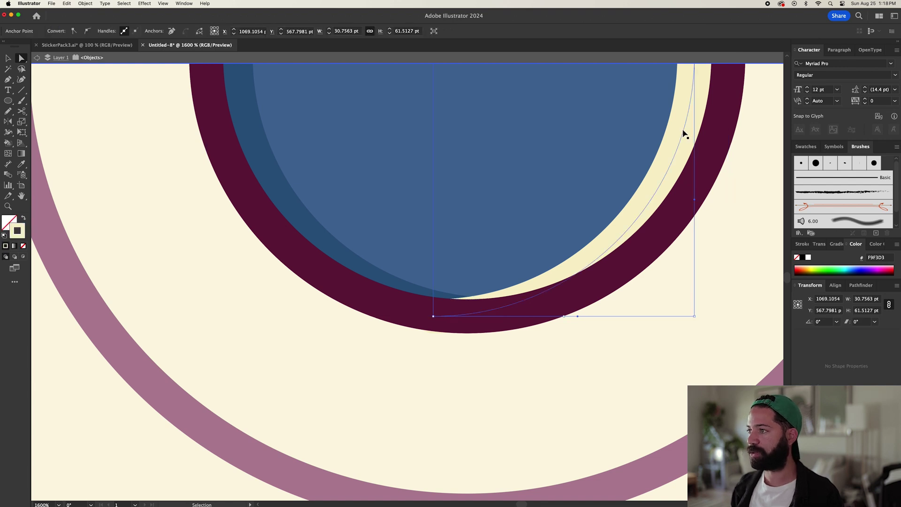
Select the iris shapes, try the Shape Builder on them, and leave isolation mode
scroll(659, 185, "down", 2)
scroll(658, 185, "up", 1)
left_click_drag(498, 229, 340, 285)
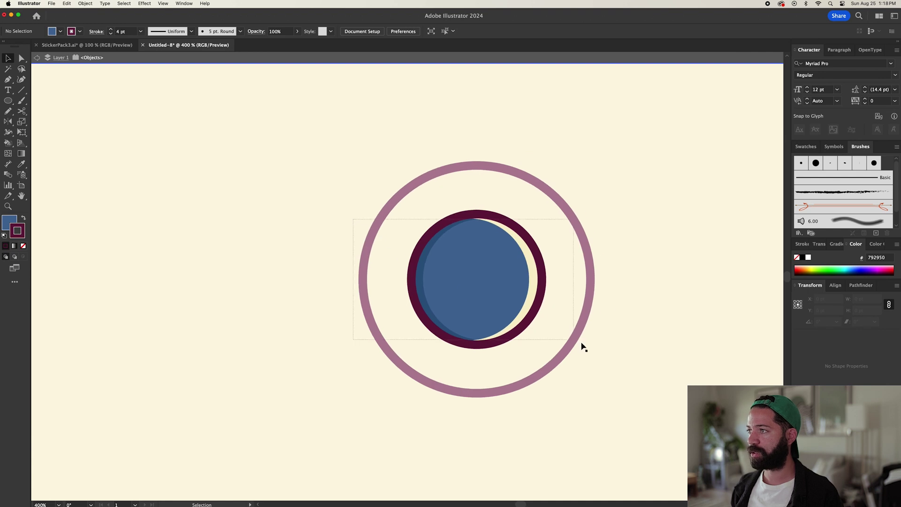
left_click_drag(585, 344, 584, 344)
key("shift+m")
key("v")
double_click(609, 331)
Group the pupil with its star and three highlight dots, and move the group slightly up and to the right
left_click(497, 270)
left_click(493, 299, "shift")
left_click(474, 285, "shift")
left_click(459, 254, "shift")
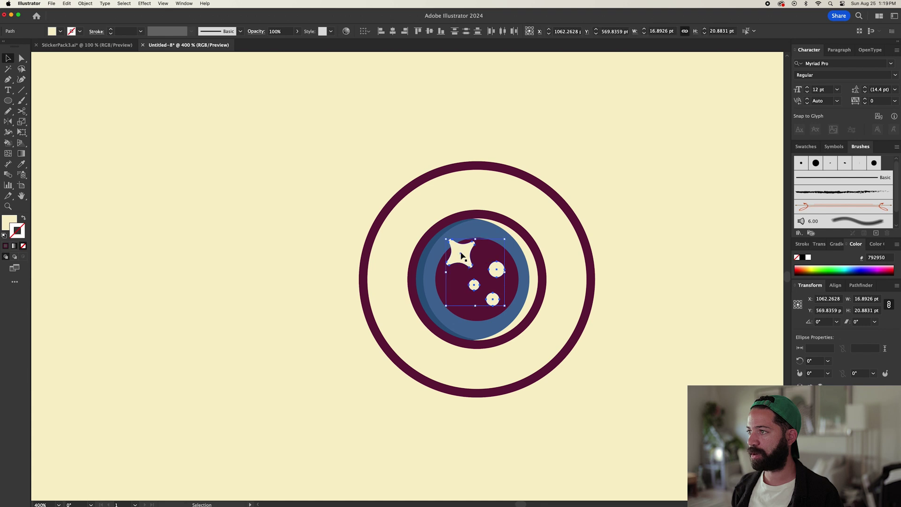
left_click(459, 284, "shift")
key("super+g")
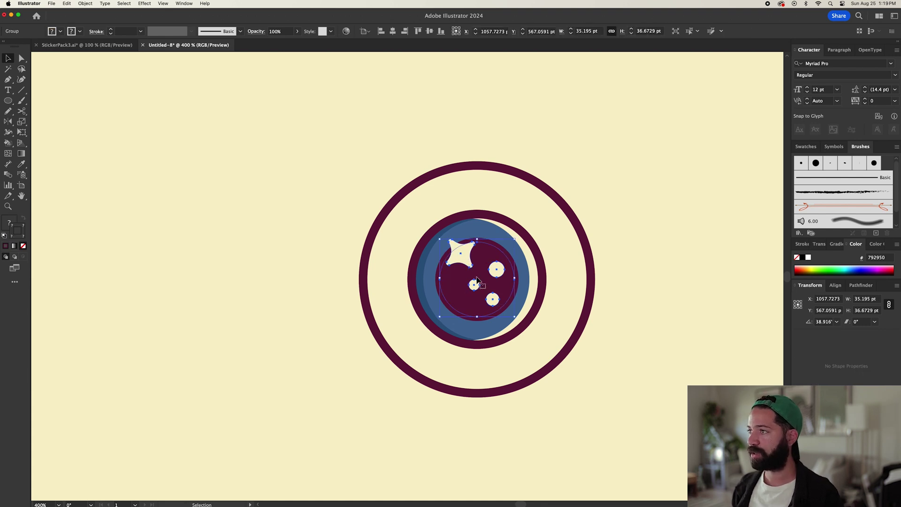
left_click_drag(477, 279, 480, 277)
left_click(365, 312)
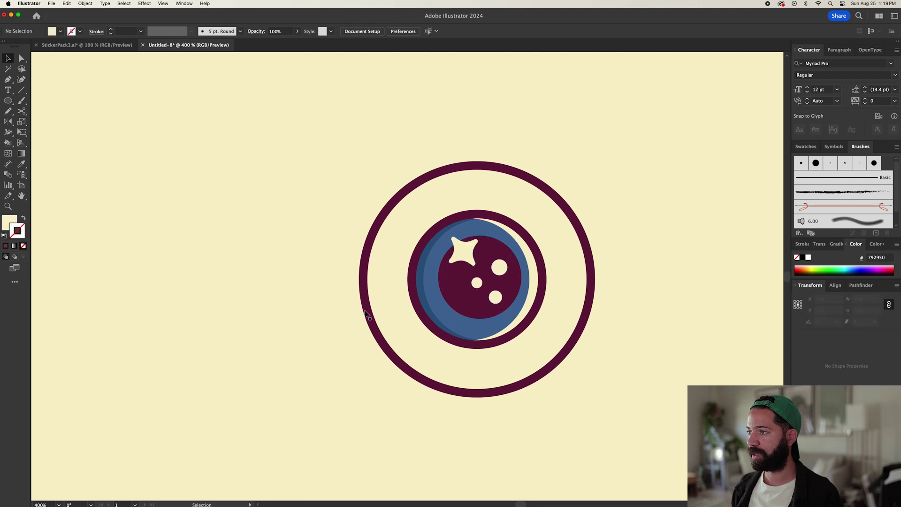
Move the iris together with the pupil group about 6 pt right and 5 pt up inside the outer eye circle
left_click(430, 291)
left_click_drag(461, 286, 474, 277)
left_click(630, 302)
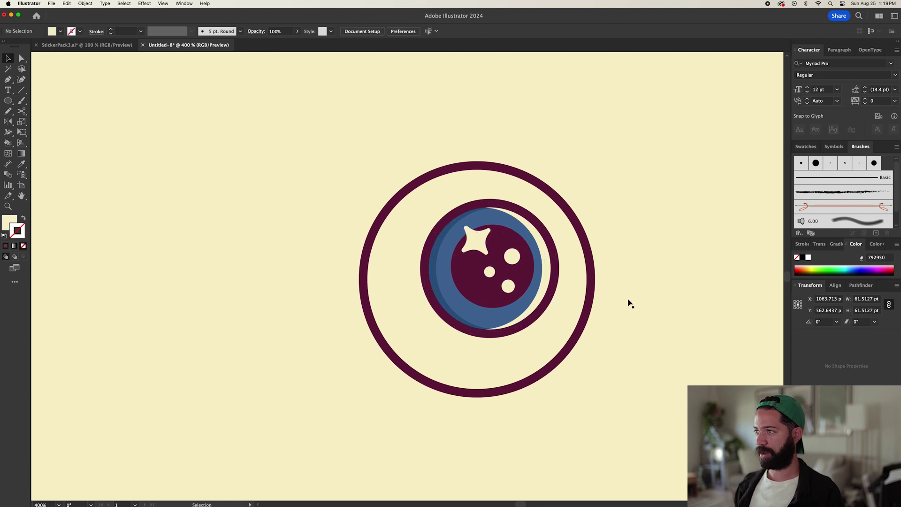
Use the Pen tool to draw a straight edge across the eyeball's middle, up its right outline, and into an outward-bulging lip
scroll(623, 300, "down", 3)
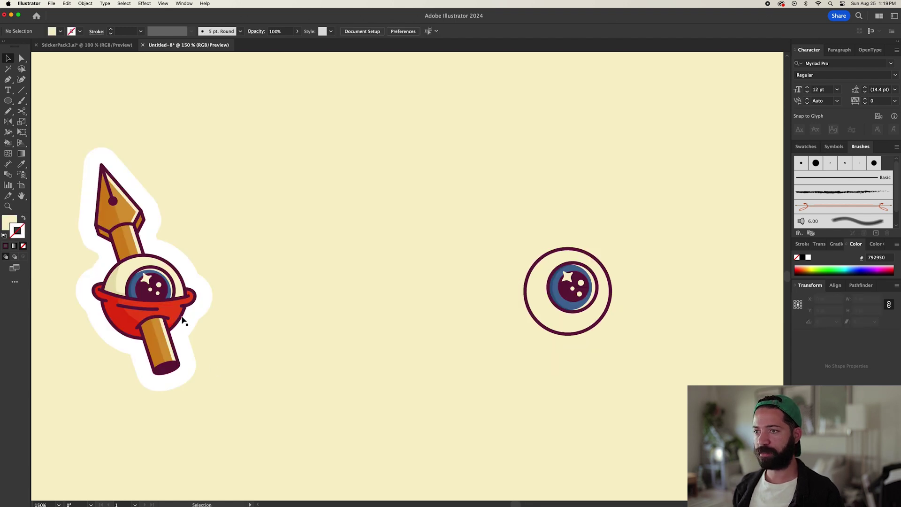
key("p")
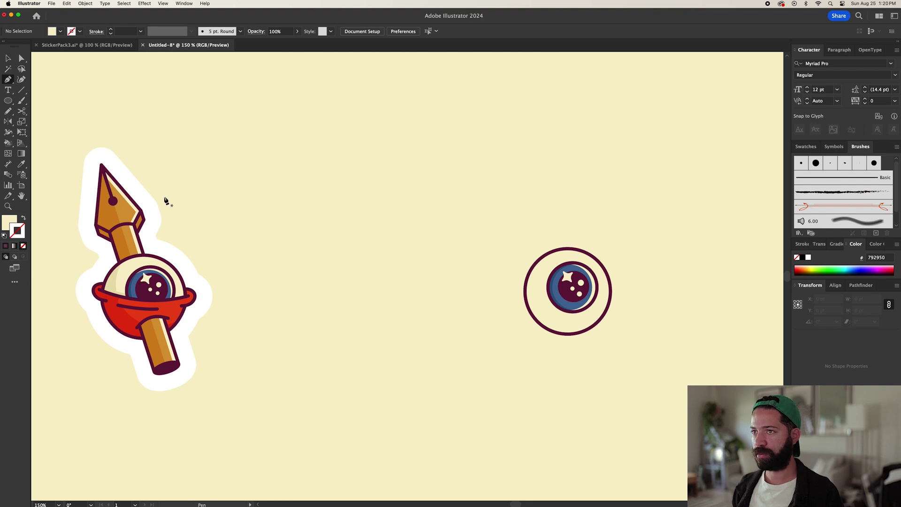
left_click(526, 292)
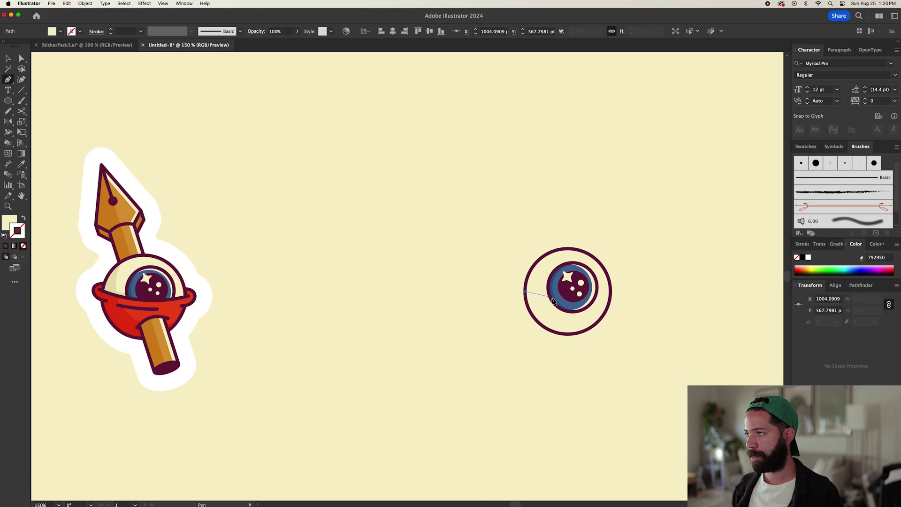
scroll(612, 295, "up", 10)
left_click(612, 292)
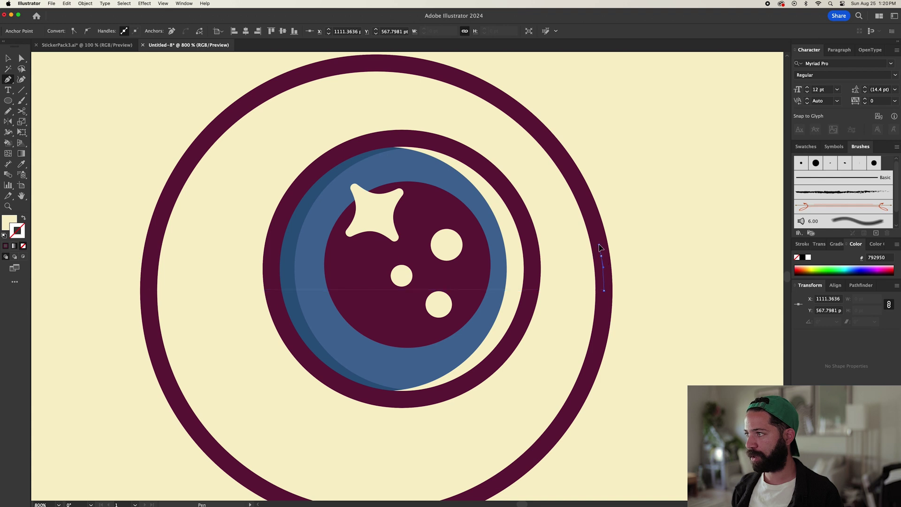
left_click(599, 245)
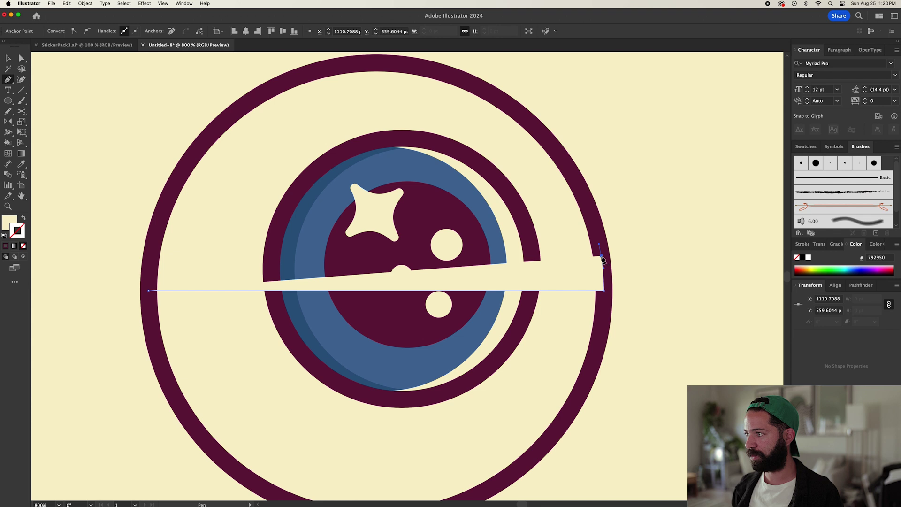
left_click(602, 256)
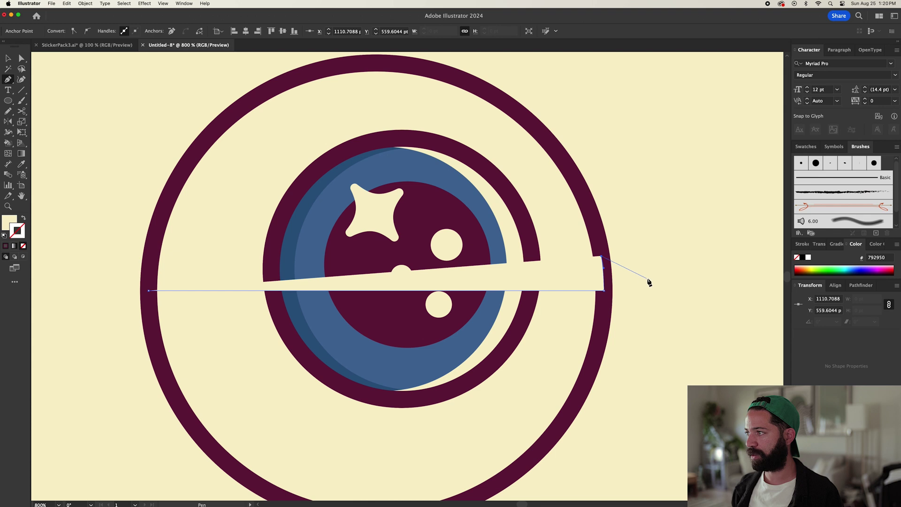
left_click_drag(648, 283, 657, 312)
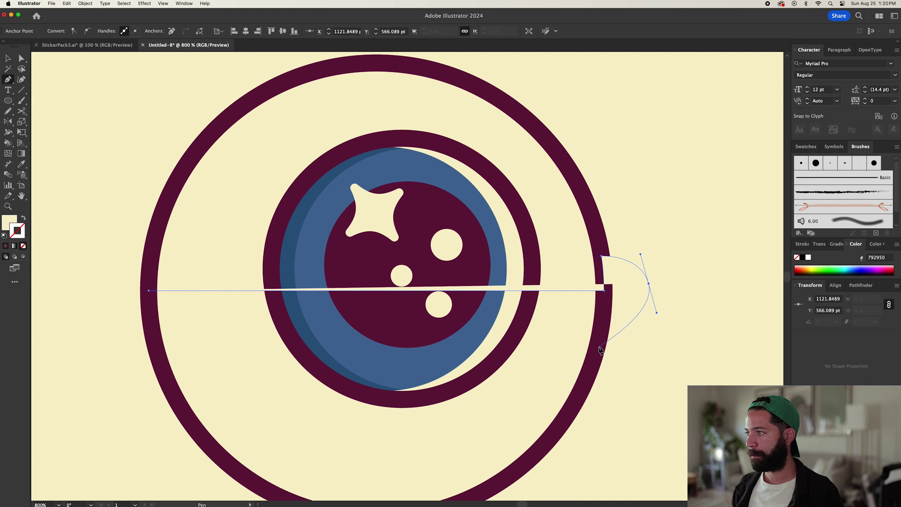
Trace the lower half of the eyeball outline, form a matching rounded lip on its left side, and close the path
left_click_drag(598, 347, 573, 348)
scroll(608, 356, "down", 2)
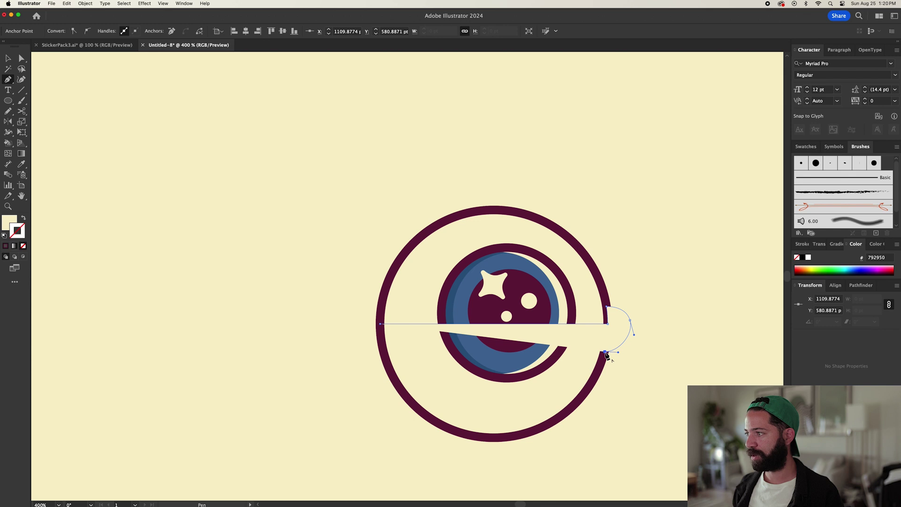
left_click_drag(494, 438, 403, 437)
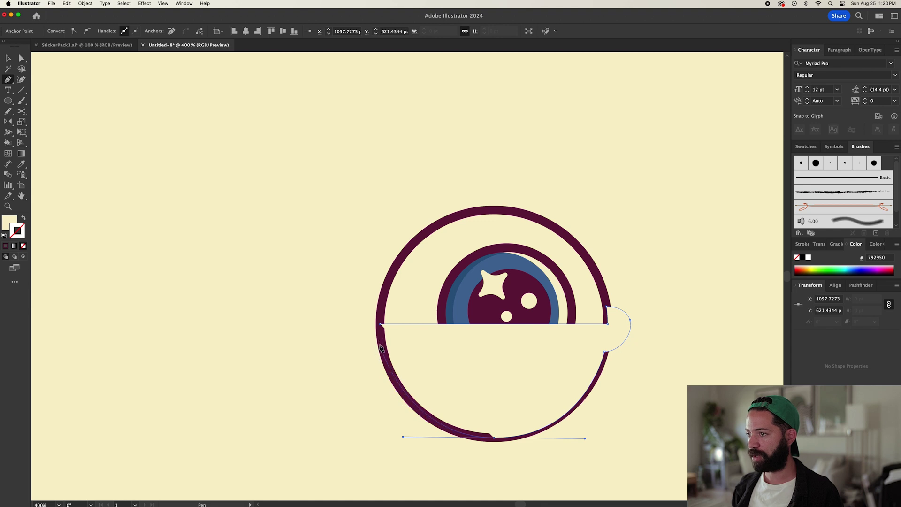
left_click_drag(380, 345, 360, 309)
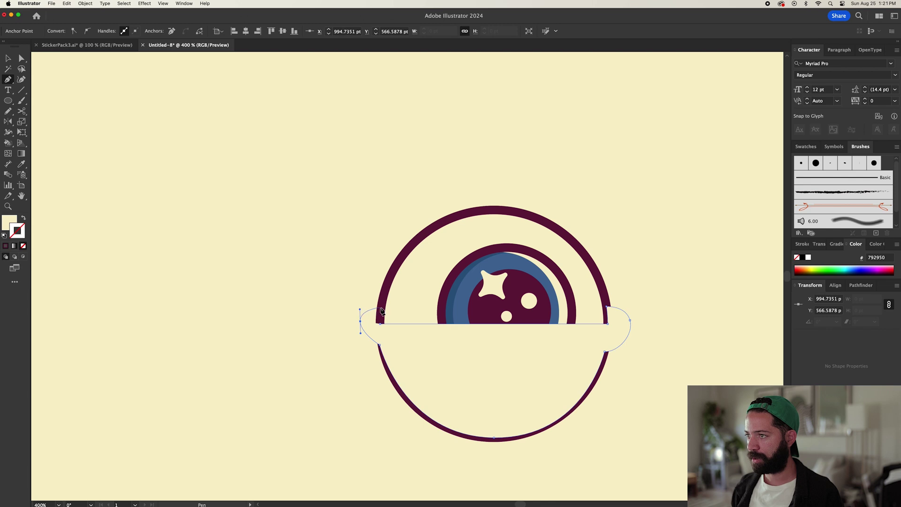
left_click(381, 308)
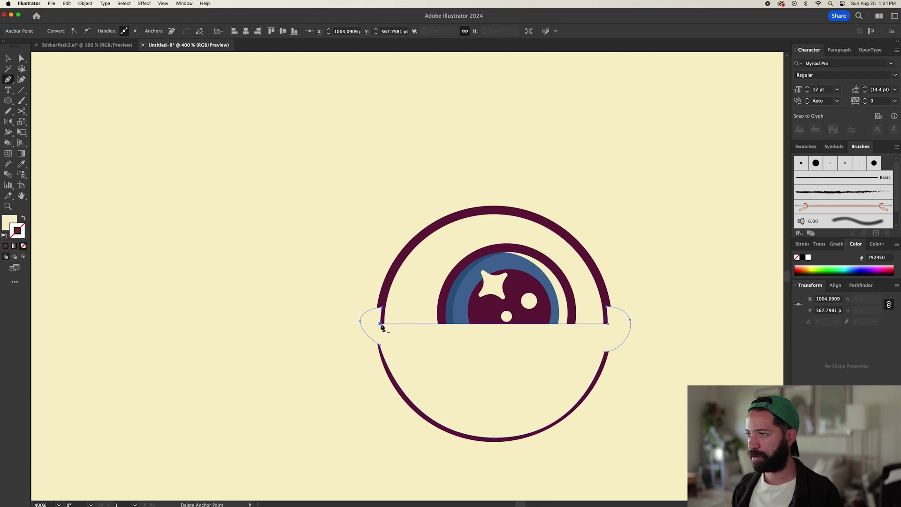
Apply the red palette circle's fill and dark maroon outline to the lower bobber shape with the Eyedropper
key("super+0")
key("i")
left_click(760, 136)
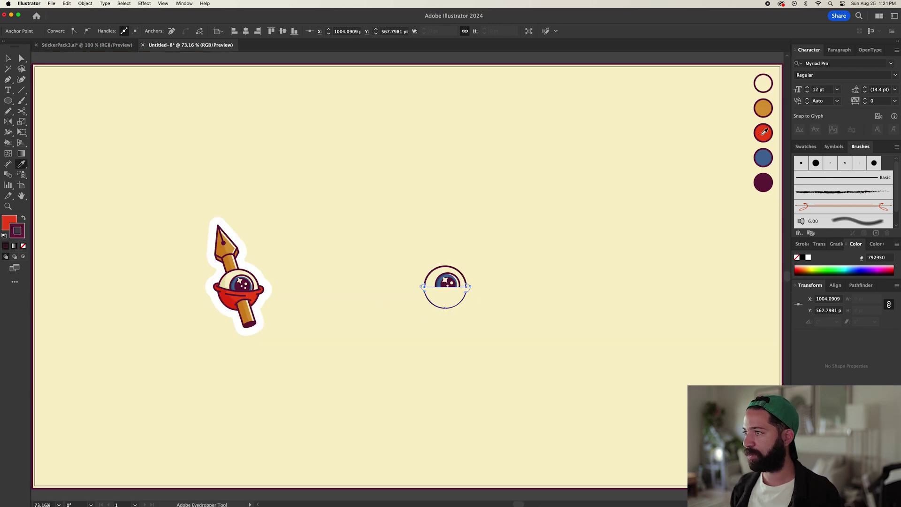
Reshape the bobber's left lip by adjusting its upper, outer and lower anchor points for a rounder bulge
scroll(419, 293, "up", 5, "alt")
key("a")
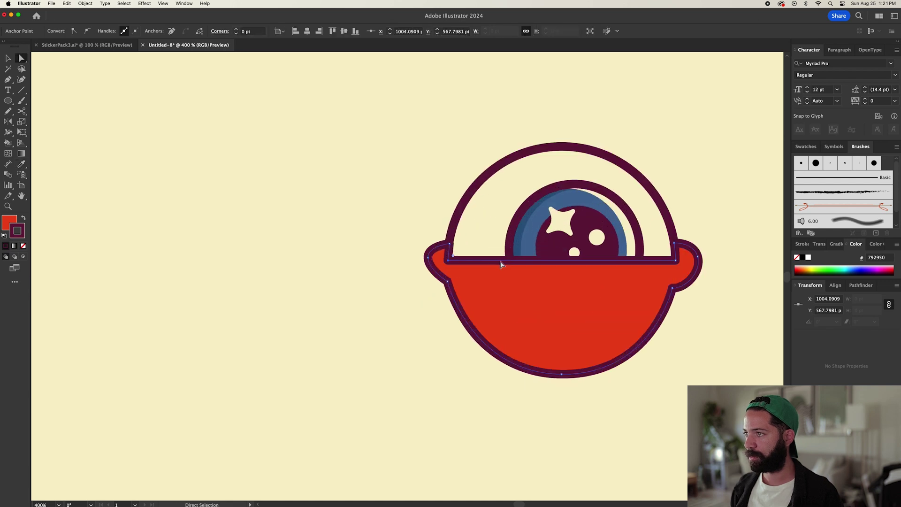
scroll(452, 249, "up", 4)
left_click_drag(442, 229, 439, 230)
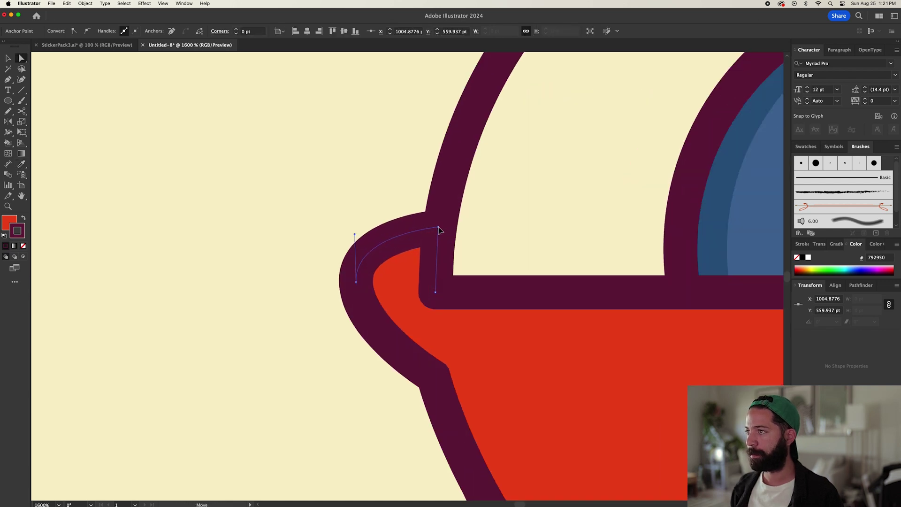
left_click(356, 282)
left_click_drag(356, 283, 342, 289)
left_click_drag(435, 378, 434, 399)
key("super+minus")
Bend the bobber's straight upper edge downward into a smooth curve across the lower part of the iris
left_click(701, 286)
key("p")
left_click(393, 308, "super")
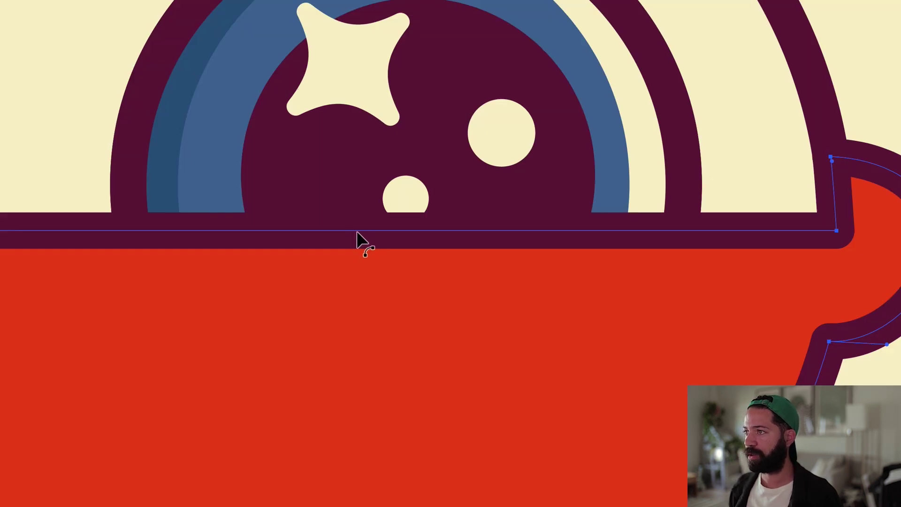
left_click_drag(357, 232, 362, 315)
Draw a short line extending the curved edge's right end into the bobber's right lip
key("p")
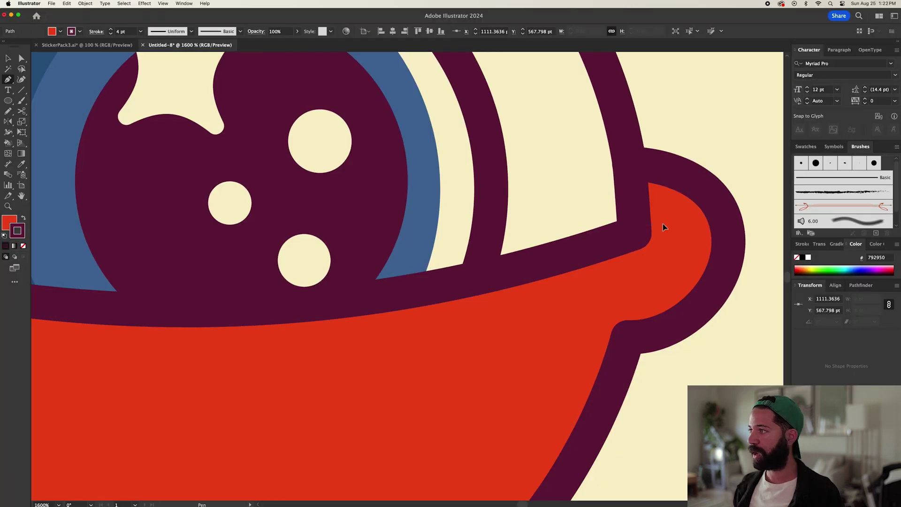
left_click(663, 224)
key("a")
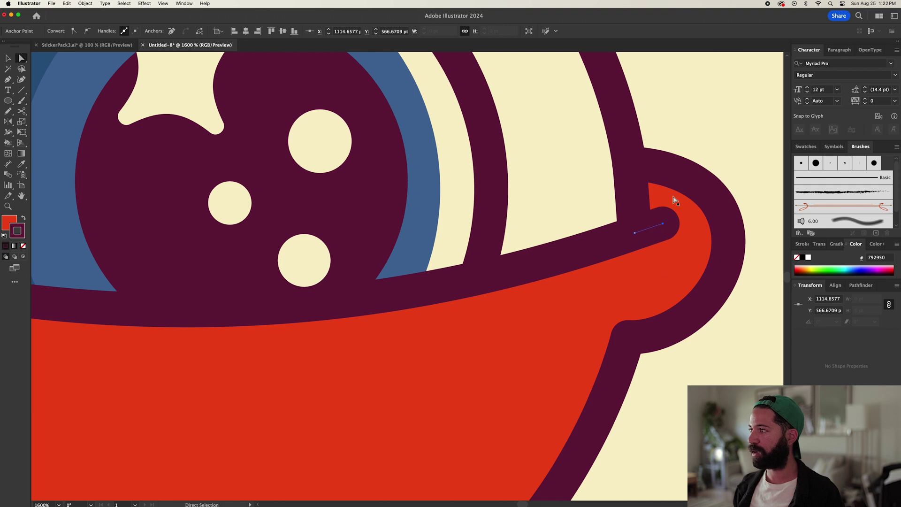
Draw a matching short line into the bobber's left lip and nudge its outer end to follow the curved edge
scroll(650, 249, "down", 5)
scroll(136, 258, "up", 4)
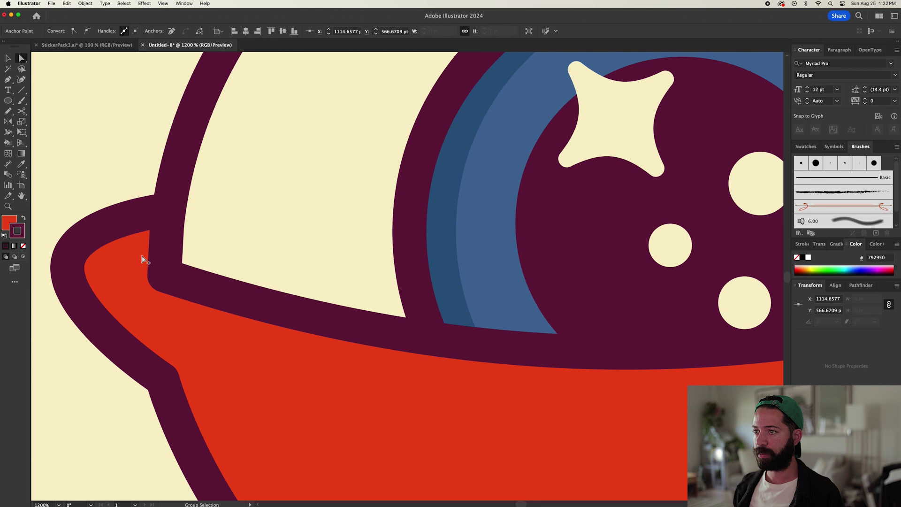
scroll(143, 260, "up", 3)
key("p")
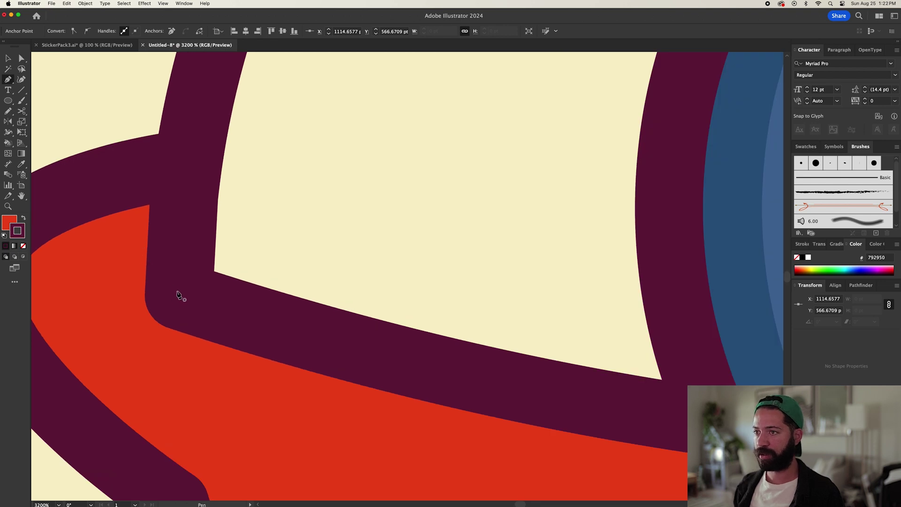
left_click(114, 267)
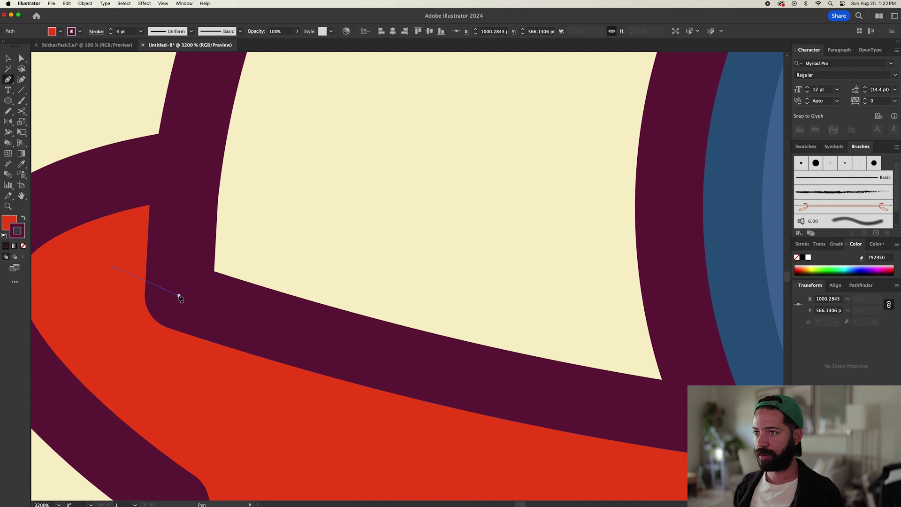
left_click(178, 295)
key("a")
left_click_drag(115, 268, 120, 275)
scroll(120, 278, "down", 4)
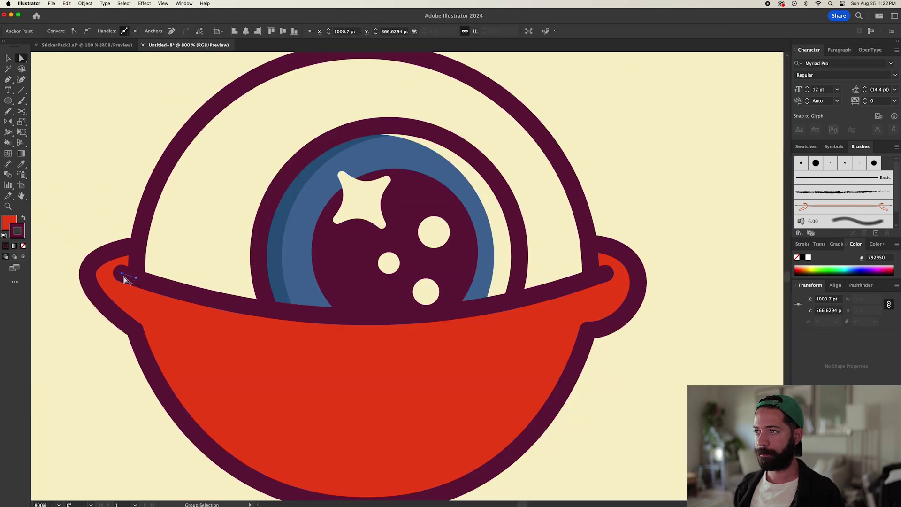
left_click(682, 343)
Draw a gently curved crease line across the red half below its upper edge, adjusting its right end point
scroll(578, 340, "down", 5)
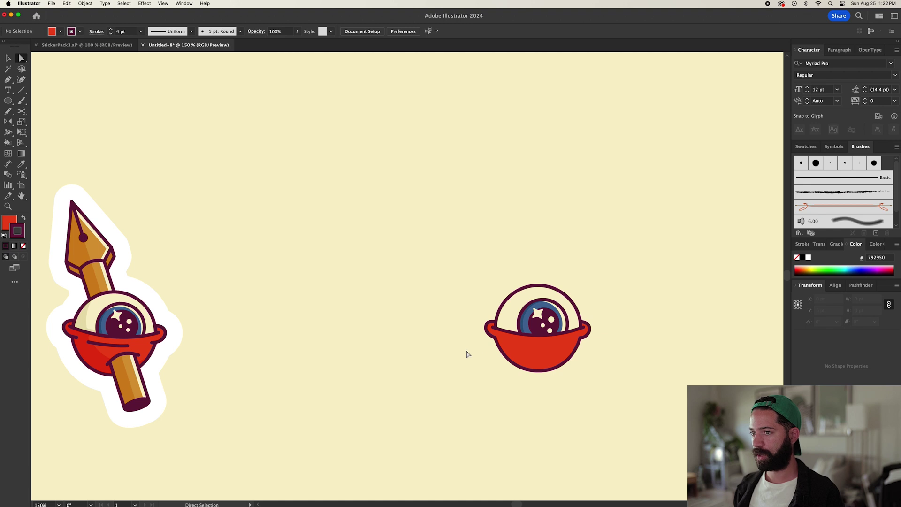
key("p")
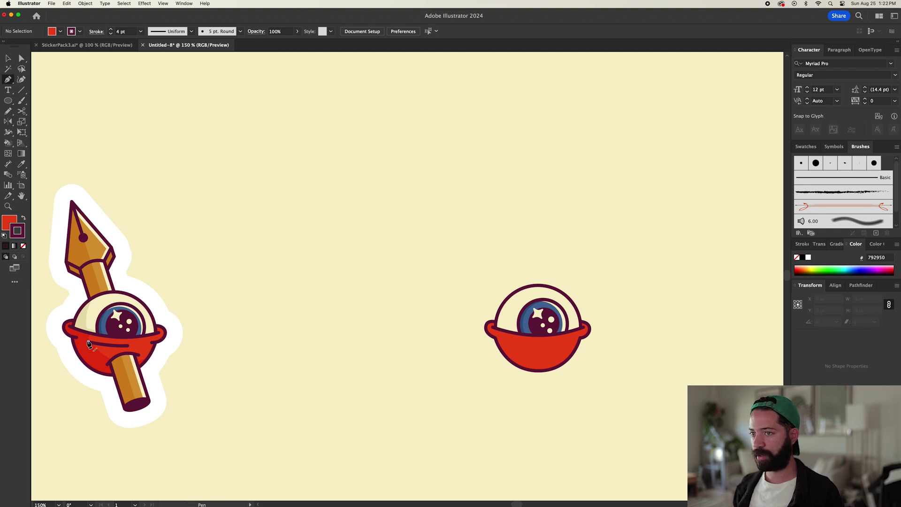
scroll(530, 352, "up", 2)
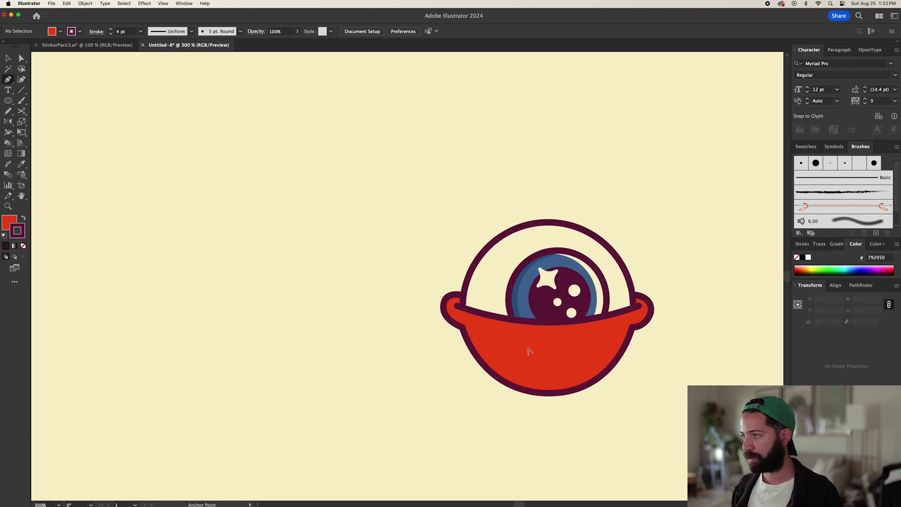
scroll(530, 354, "up", 2)
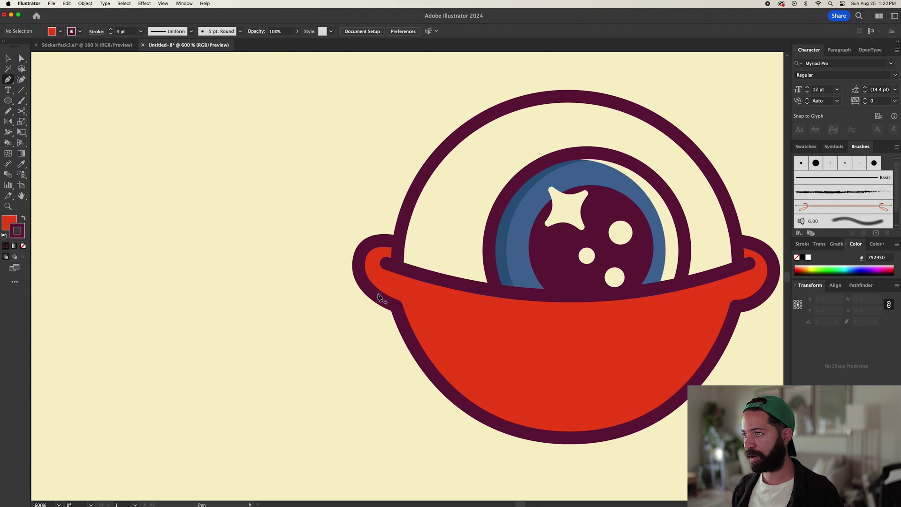
left_click(448, 320)
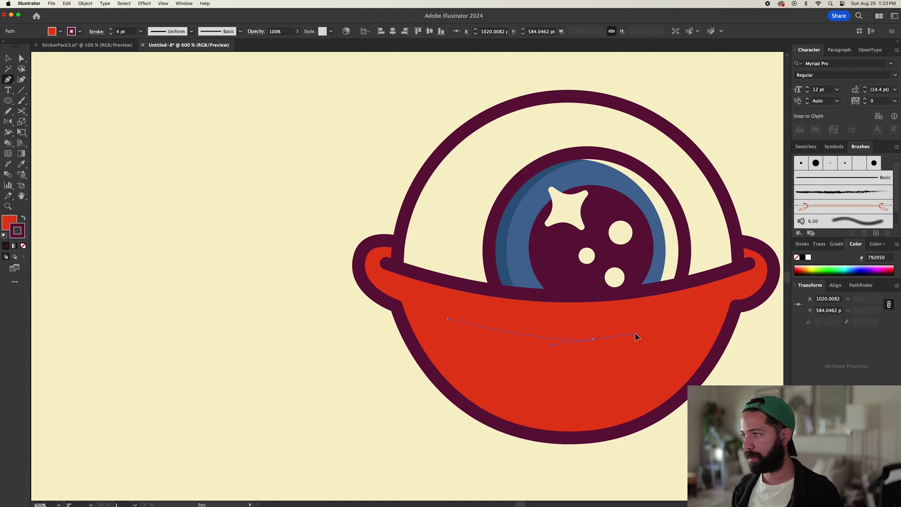
left_click_drag(672, 328, 667, 333)
key("a")
left_click_drag(594, 340, 604, 337)
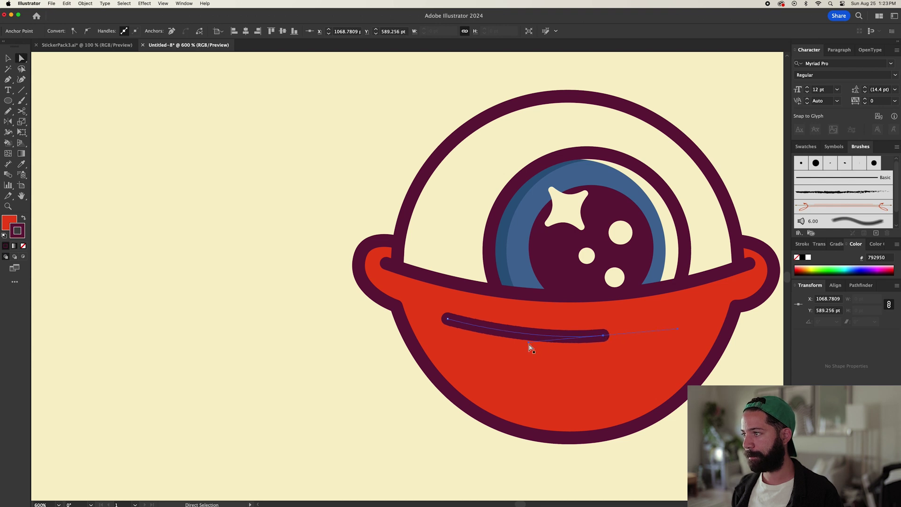
Remove the fill from the crease line, keeping only its maroon stroke, and deselect it
left_click(6, 227)
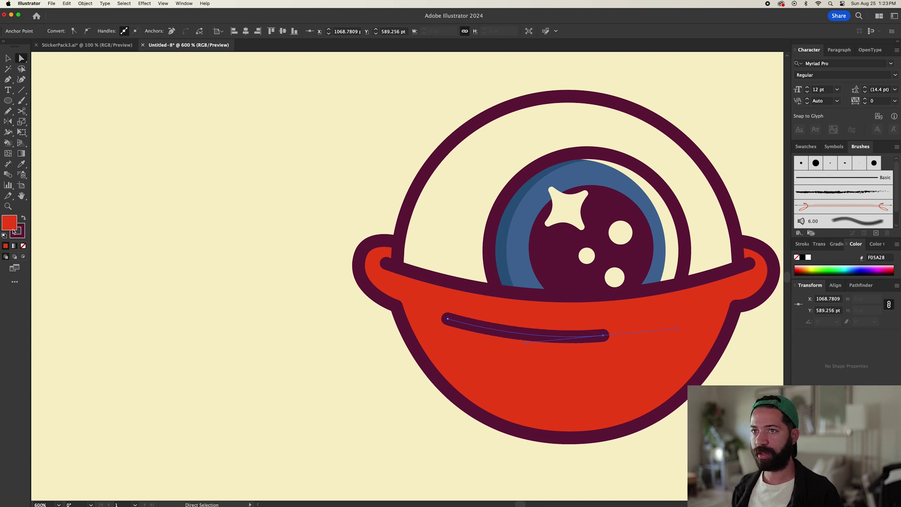
left_click(23, 247)
key("v")
left_click(191, 323)
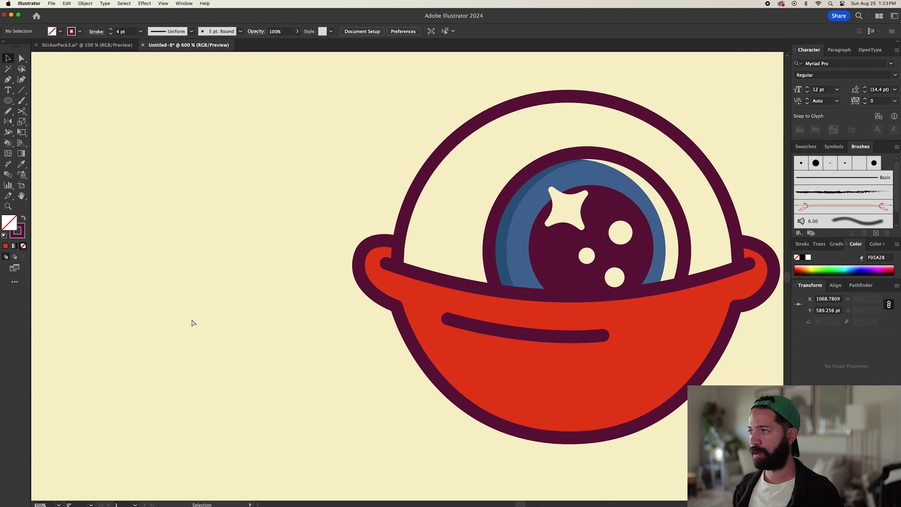
scroll(191, 323, "down", 5)
scroll(191, 323, "down", 5)
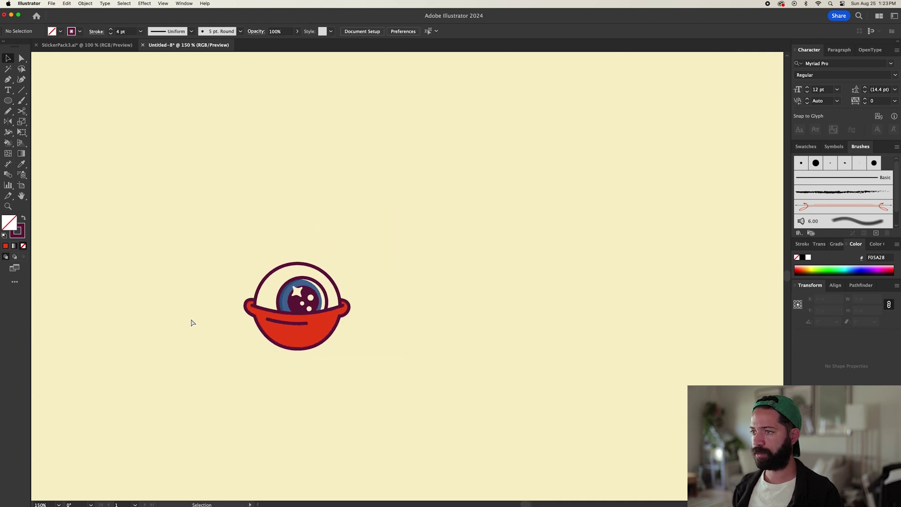
scroll(281, 328, "up", 2)
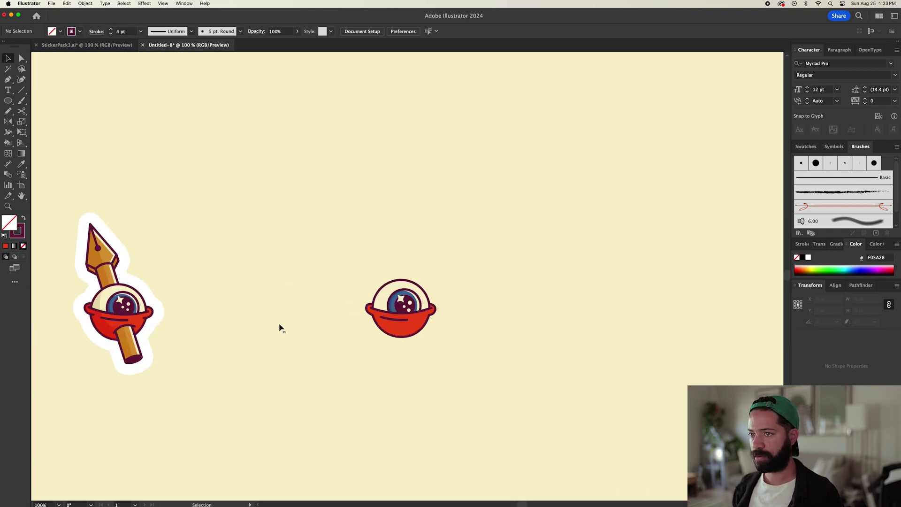
scroll(109, 333, "up", 2)
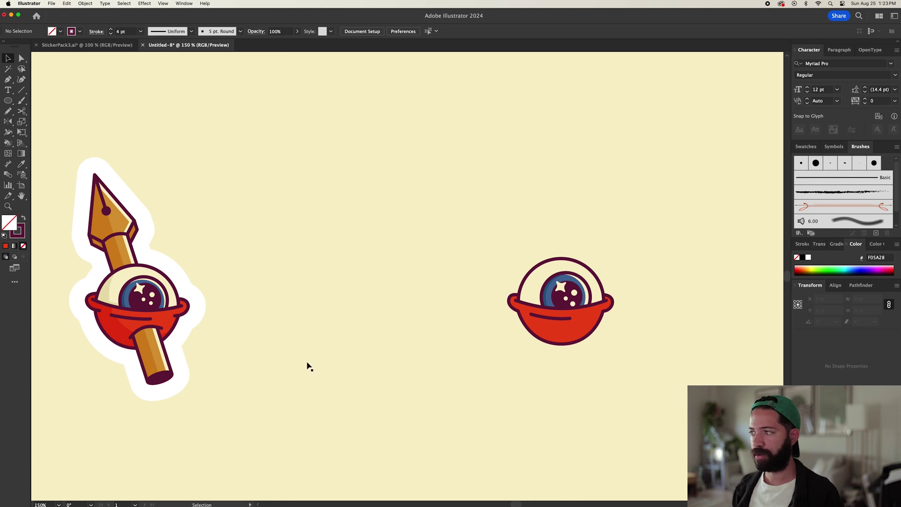
left_click_drag(631, 374, 629, 379)
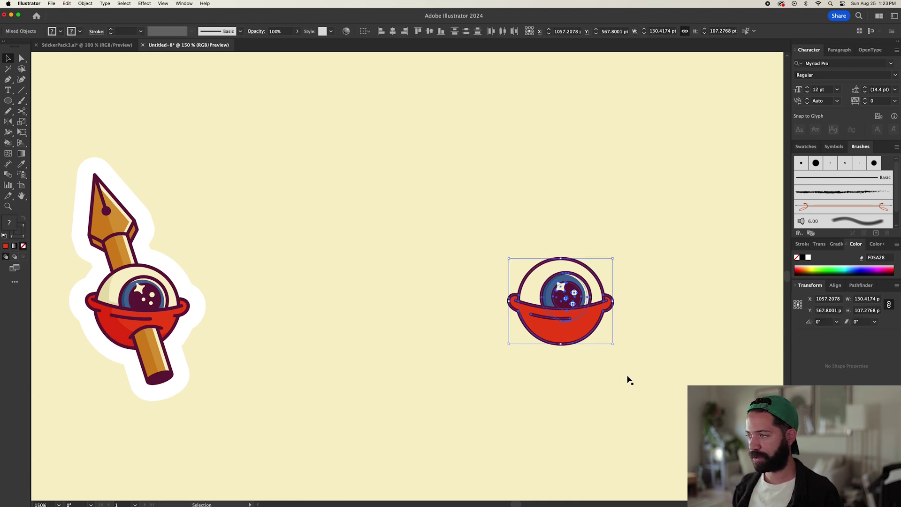
key("a")
key("v")
left_click(628, 377)
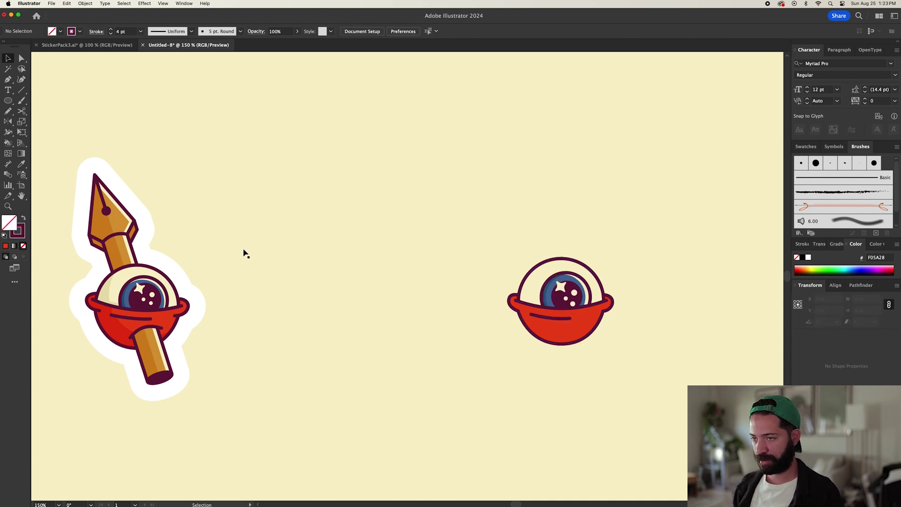
Draw a tall narrow rectangle about 27 by 196 pt between the reference sticker and the bobber, filled with the palette's golden colour
key("m")
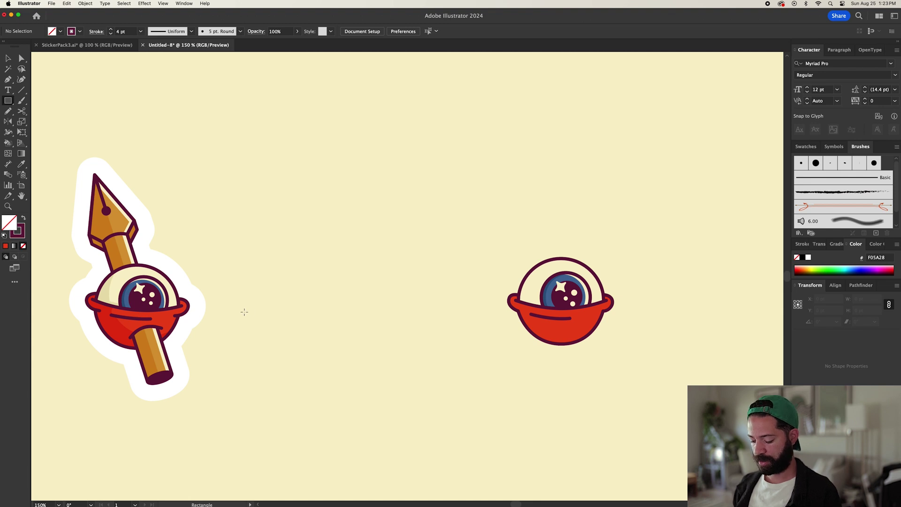
left_click_drag(368, 226, 391, 384)
key("i")
key("super+0")
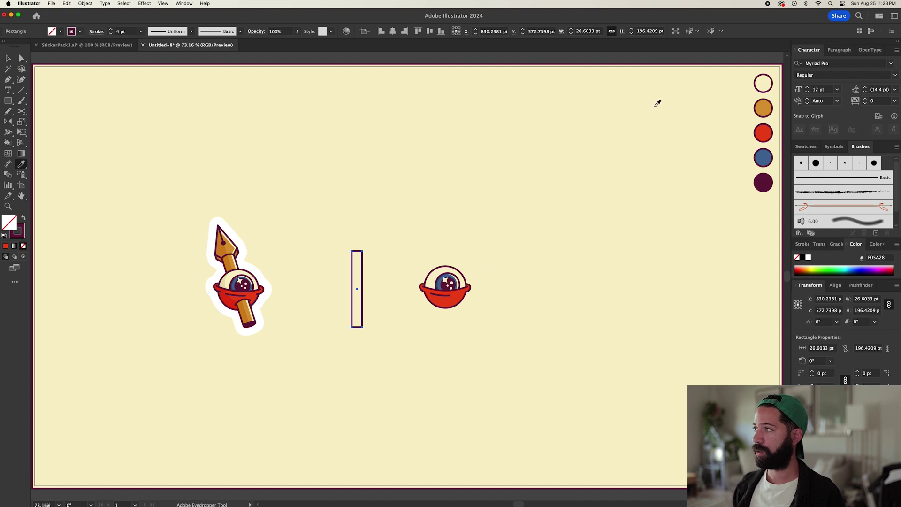
left_click(756, 110)
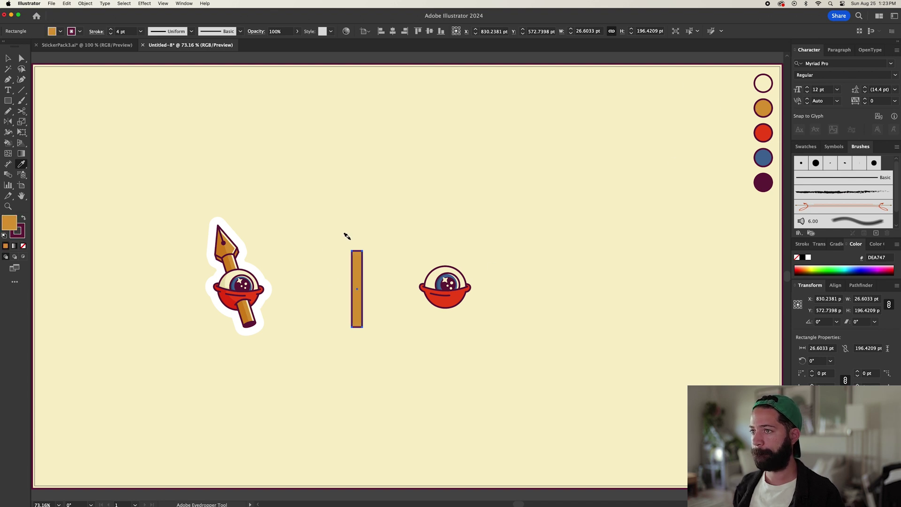
Create a five-sided polygon with a 53.957 pt radius beside the upper end of the golden rectangle
scroll(347, 236, "up", 3)
left_click(8, 101)
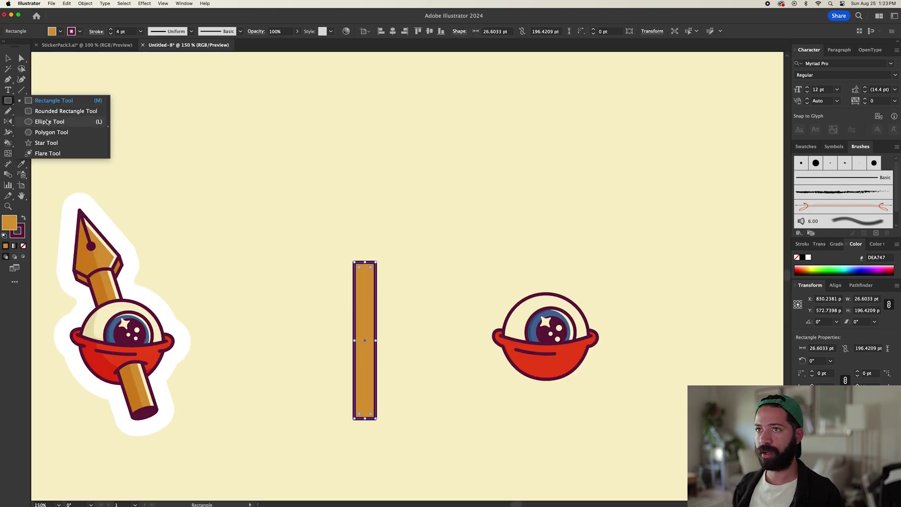
left_click(47, 133)
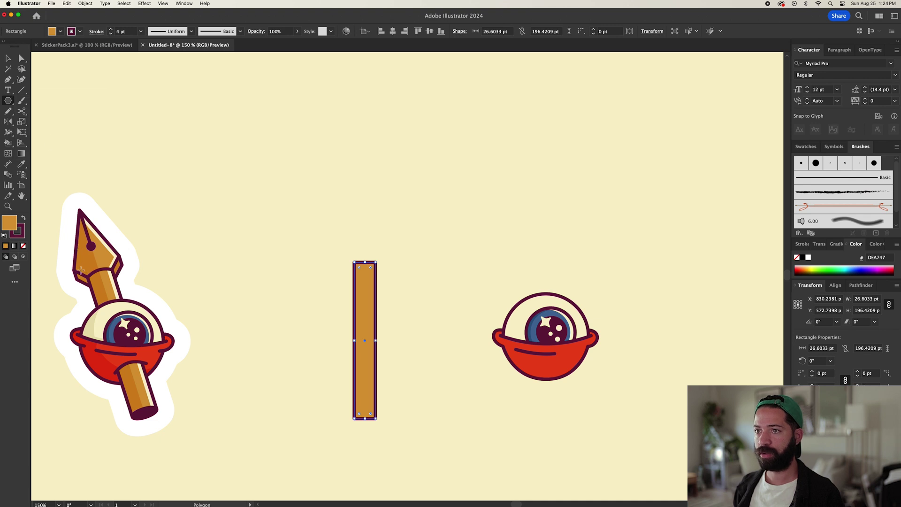
left_click(270, 232)
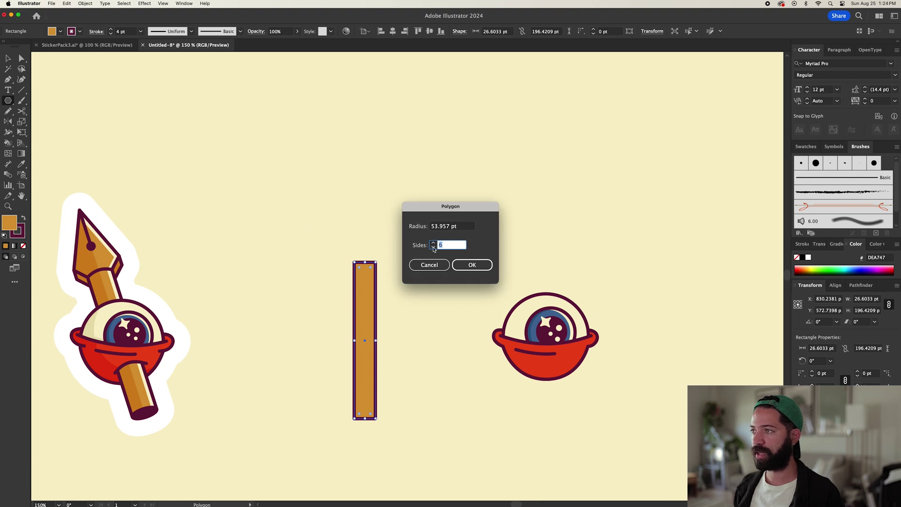
type("5")
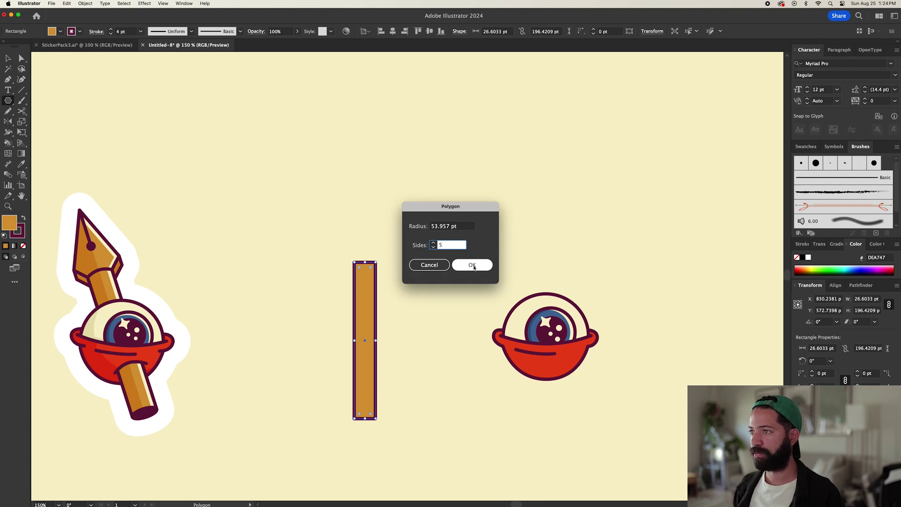
left_click(473, 265)
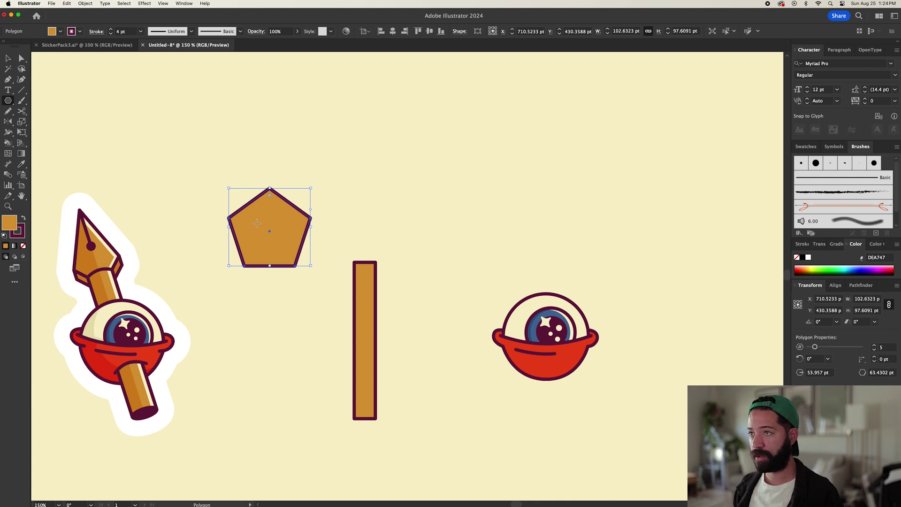
Reshape the pentagon into a pen nib by lowering its two side points and raising its apex
left_click(229, 219, "super")
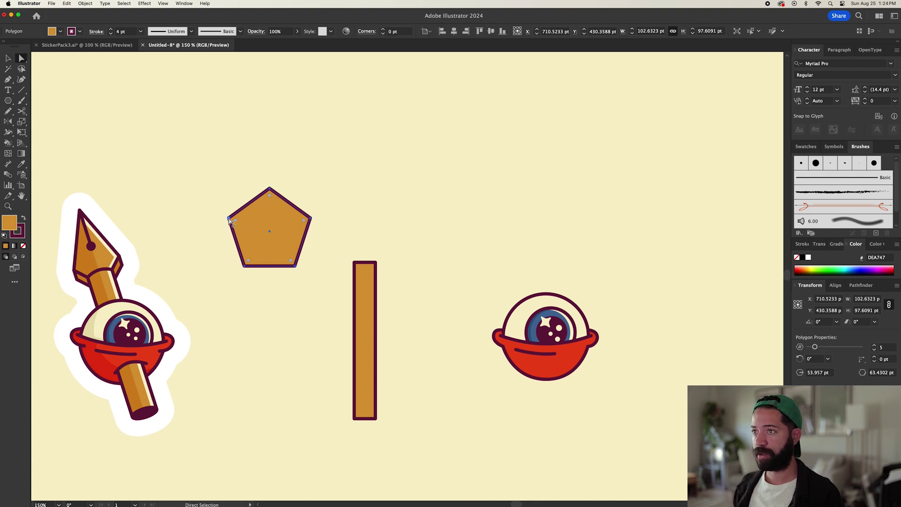
left_click(312, 219, "shift")
left_click_drag(311, 219, 309, 250)
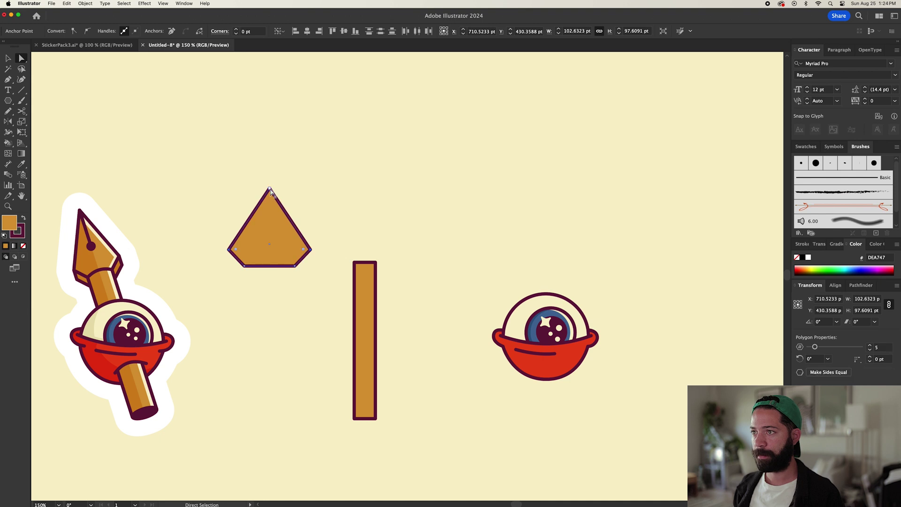
left_click_drag(270, 189, 269, 143)
scroll(241, 209, "up", 3)
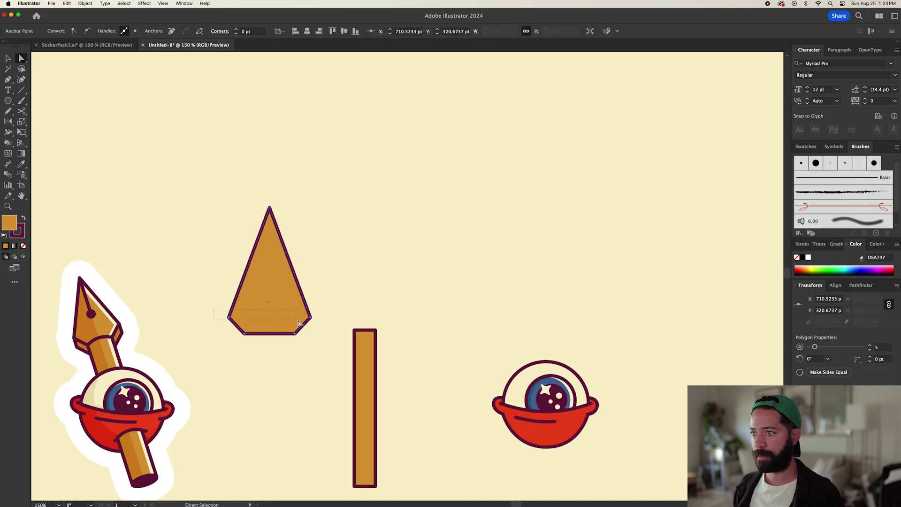
left_click_drag(314, 323, 311, 304)
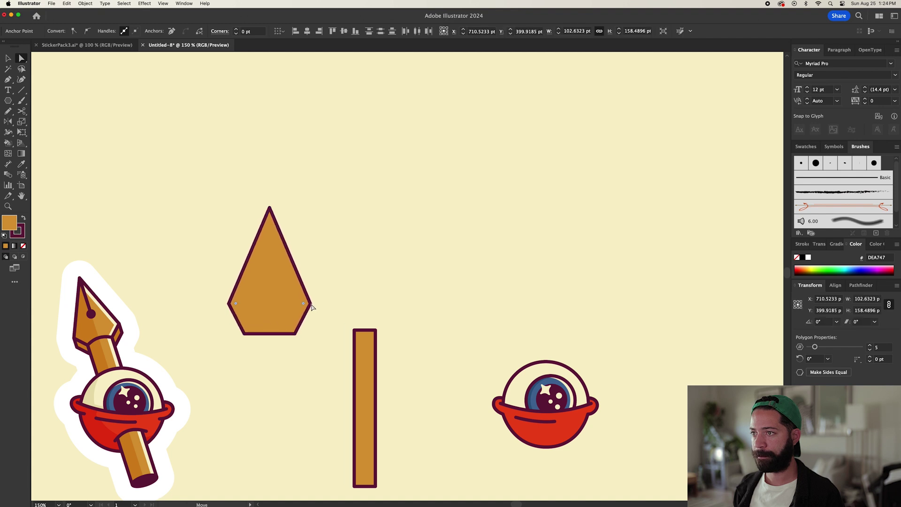
Narrow the nib shape to about 89 pt wide and shorten it to about 131 pt tall
key("v")
left_click_drag(312, 272, 301, 275)
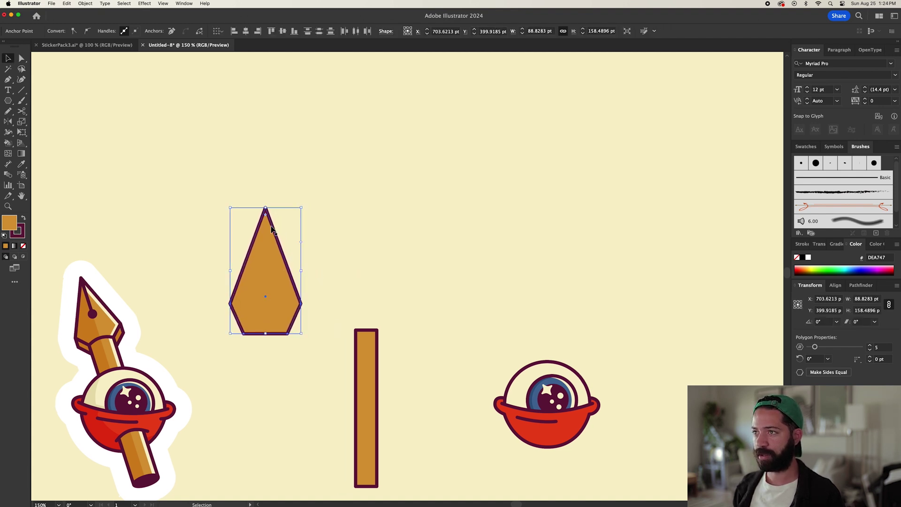
left_click_drag(266, 207, 266, 222)
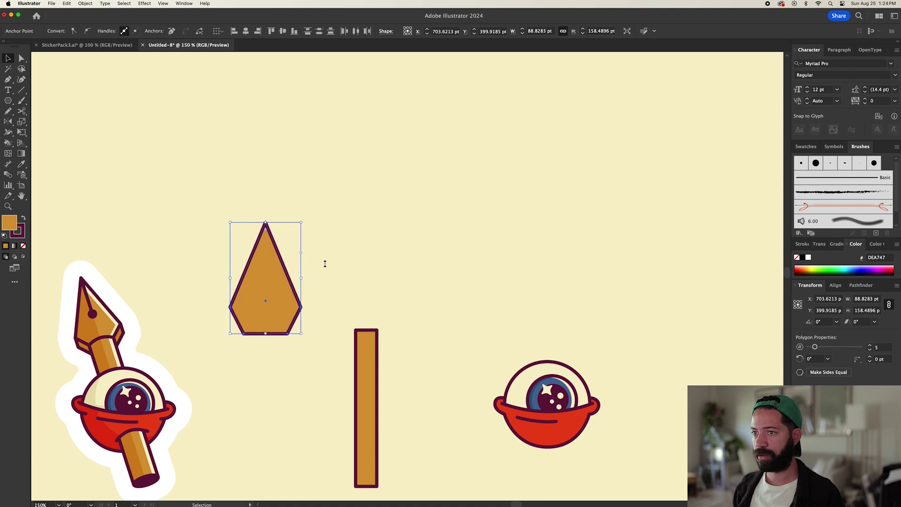
left_click(331, 288)
left_click(268, 330)
left_click_drag(266, 334, 268, 328)
Scale the nib down to about 60 by 88 pt and centre it on the upper end of the shaft
key("super+equal")
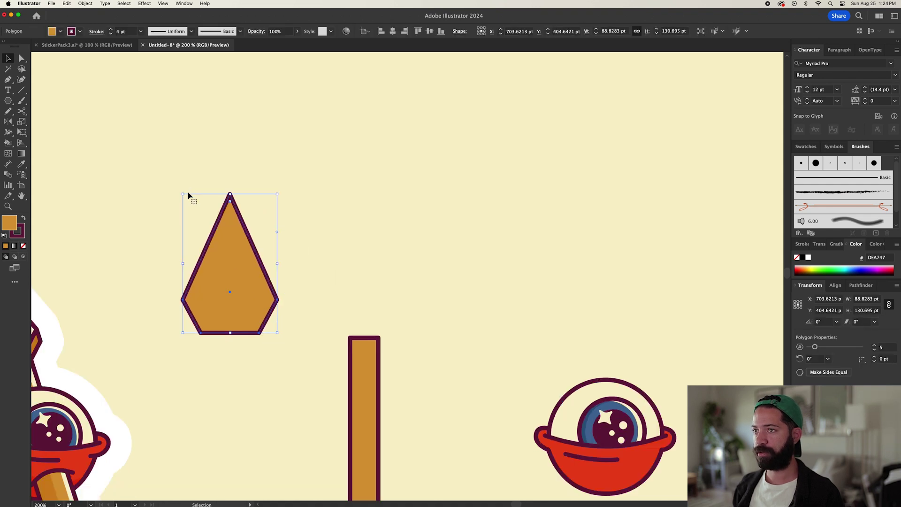
left_click_drag(183, 194, 215, 240)
left_click_drag(253, 284, 354, 291)
key("super+equal")
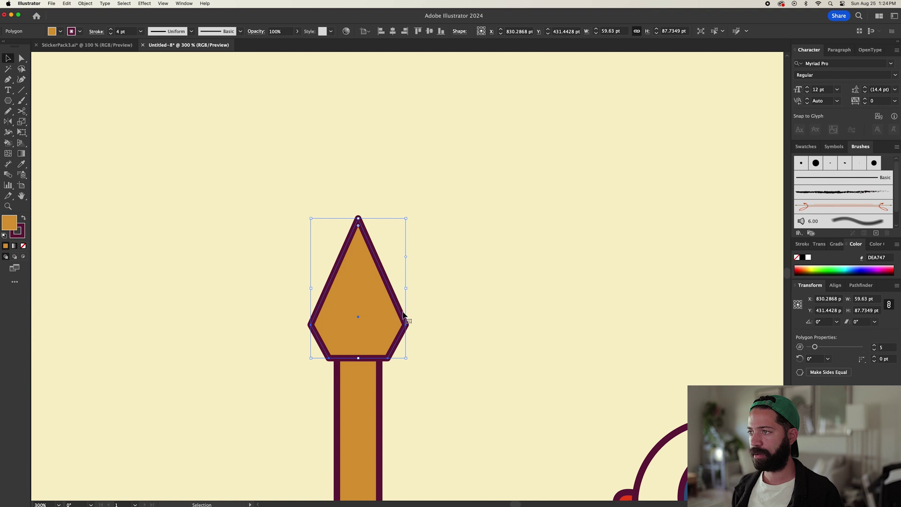
Widen the shaft rectangle symmetrically to about 37 pt so it nearly matches the nib's base
left_click(379, 398)
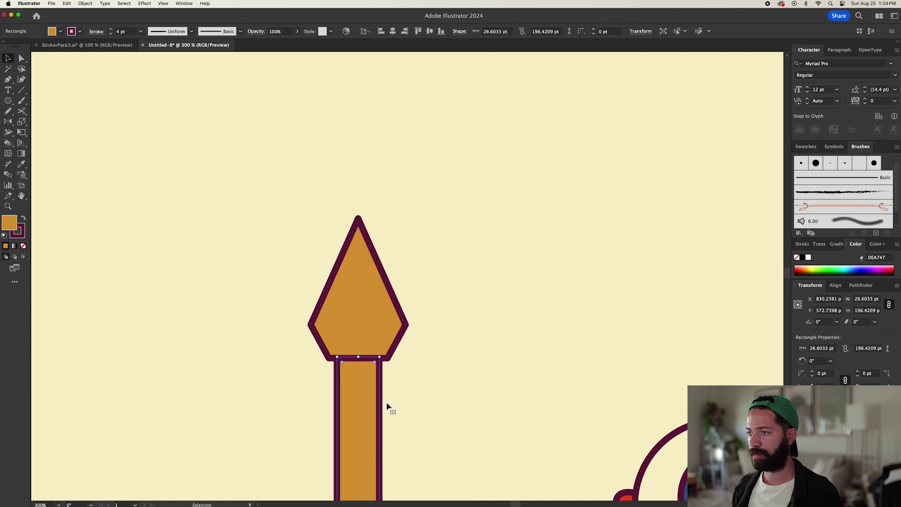
scroll(386, 407, "down", 3)
key("super+minus")
key("super+minus")
left_click_drag(386, 418, 390, 418)
left_click(410, 369)
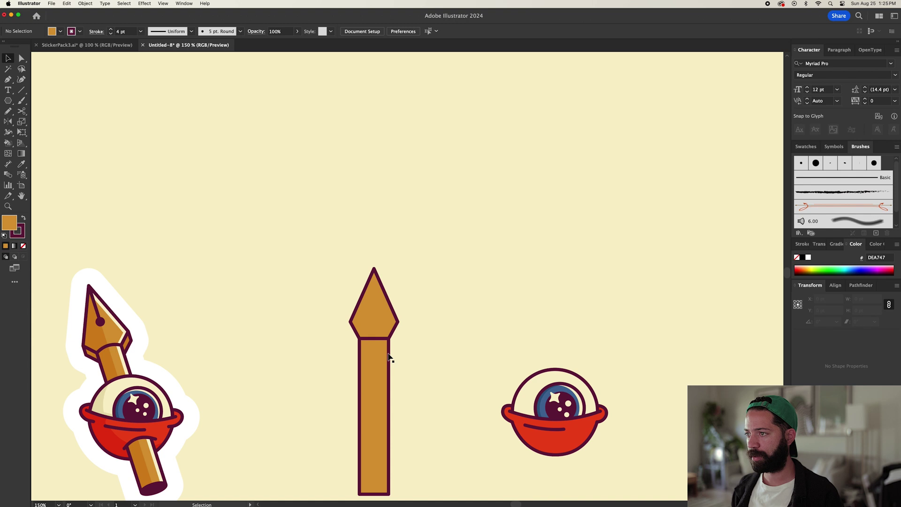
Bend the shaft's upper edge into a gentle upward arch overlapping the base of the nib
key("super+equal")
key("super+equal")
key("super+minus")
key("super+minus")
left_click(374, 358)
key("super+equal")
key("super+equal")
key("super+equal")
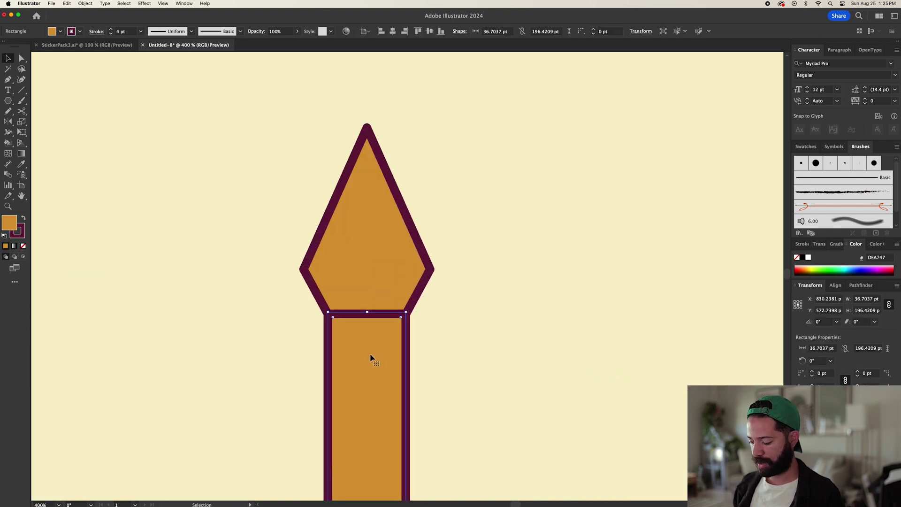
left_click_drag(368, 257, 366, 305)
key("super+z")
left_click(378, 350)
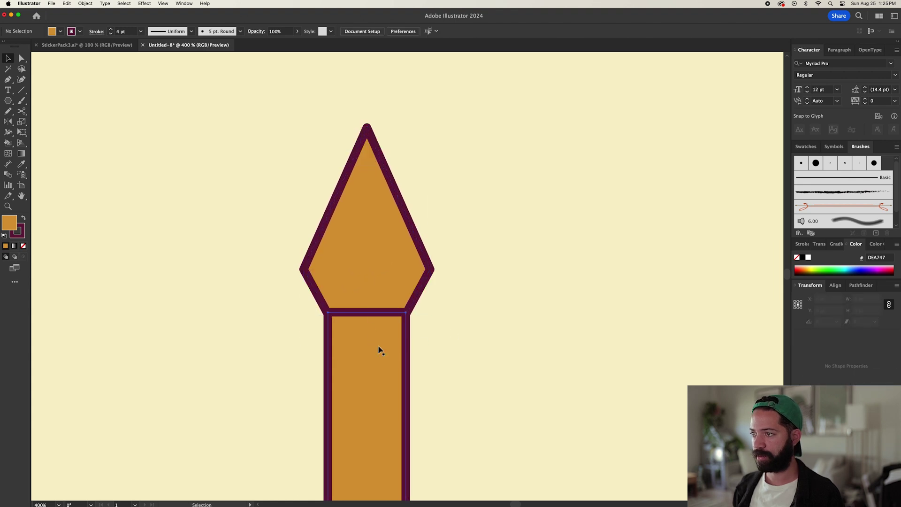
key("p")
key("alt")
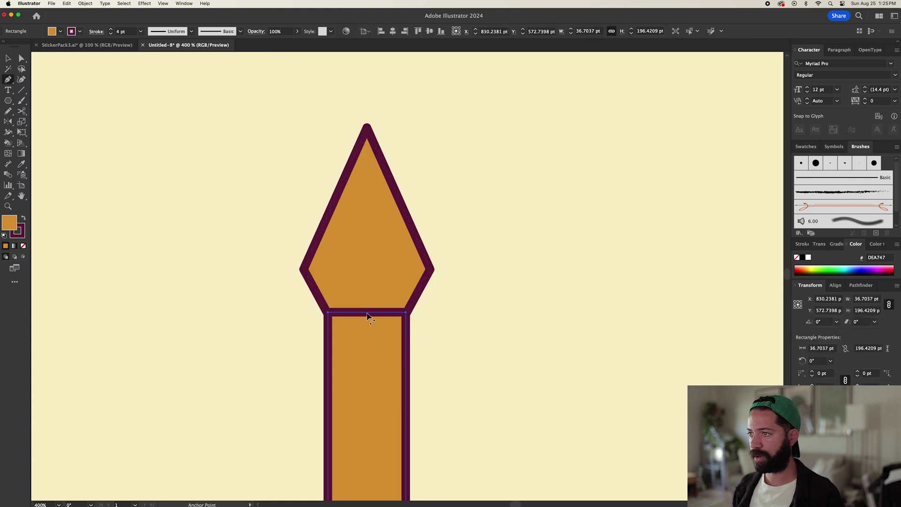
left_click_drag(367, 316, 366, 305)
key("v")
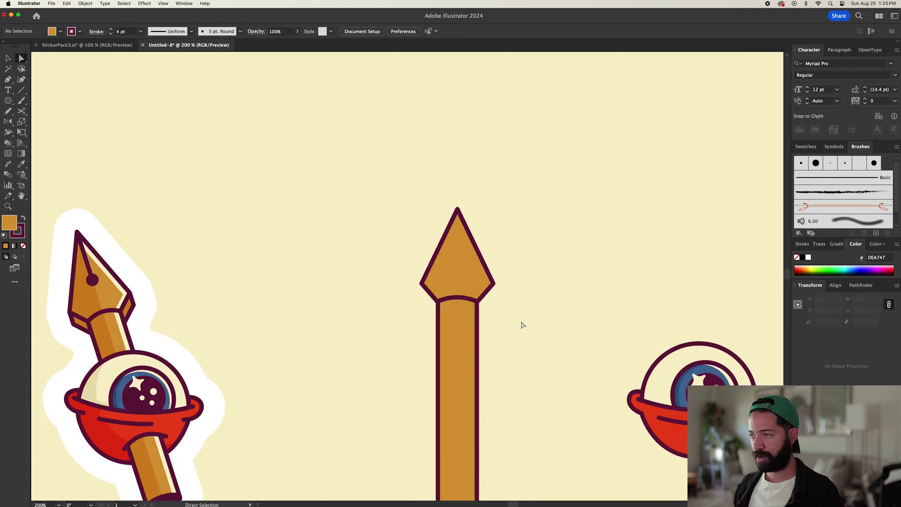
Duplicate the nib about 13 pt straight down and send the copy behind the original nib and shaft
key("v")
left_click(466, 264)
left_click_drag(467, 264, 464, 277)
key("a")
key("v")
key("super+[")
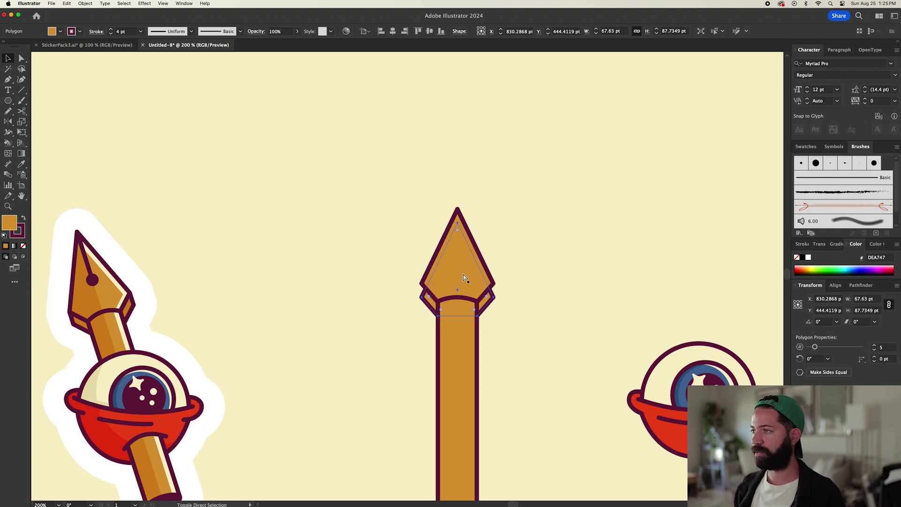
Add an anchor point on each slanted side of the rear nib copy, just above its side corners
key("p")
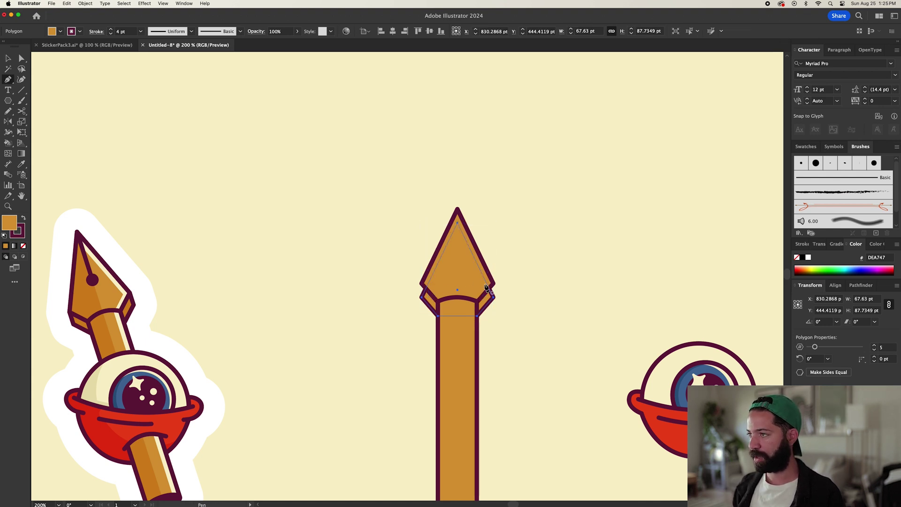
scroll(488, 291, "up", 4)
scroll(489, 295, "up", 1)
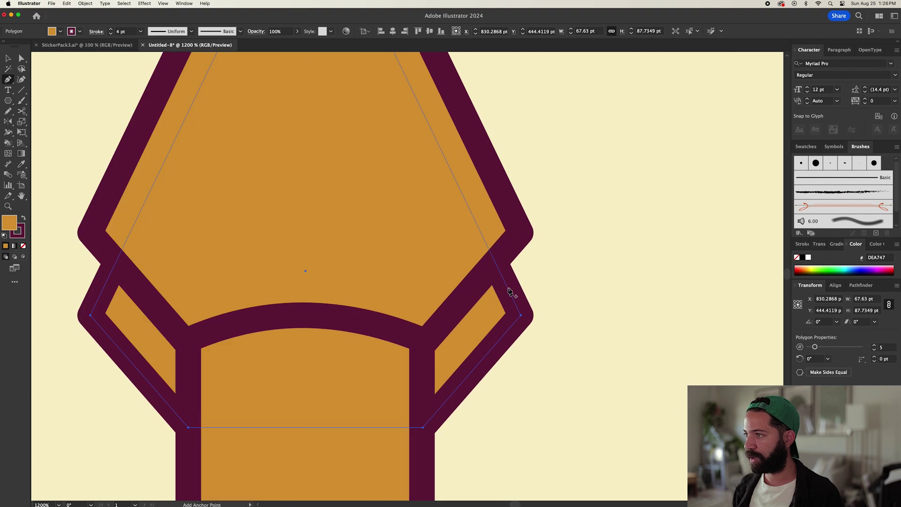
left_click(508, 291)
left_click(102, 292)
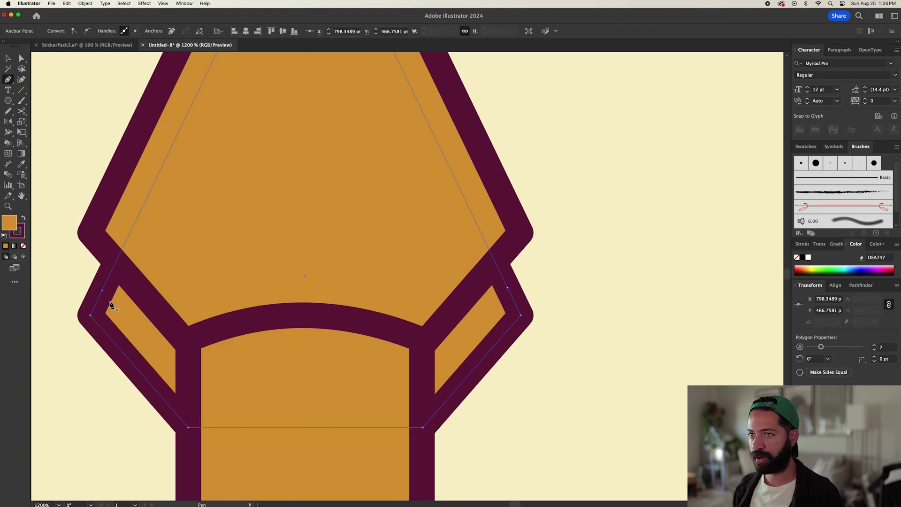
Move the rear copy's two new anchor points out to the front nib's side corners, forming vertical outer edges
key("a")
left_click_drag(103, 292, 92, 234)
key("super+z")
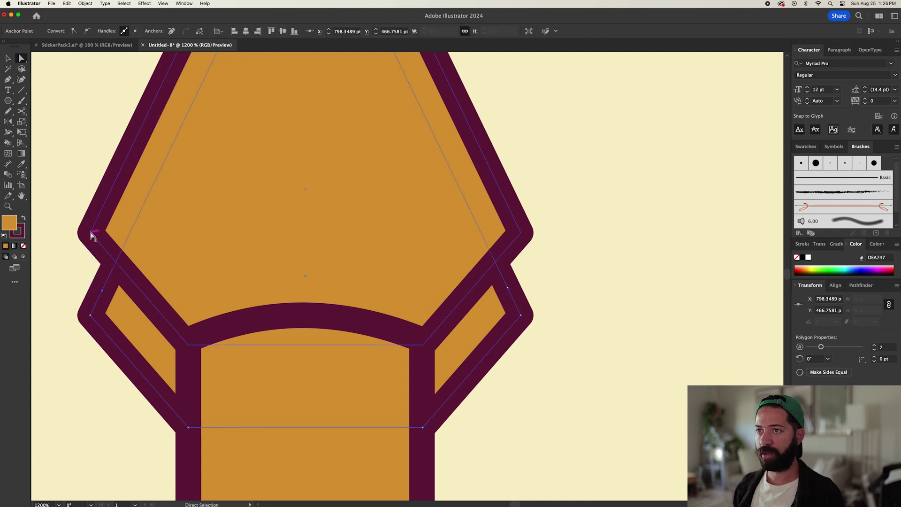
left_click_drag(102, 292, 92, 235)
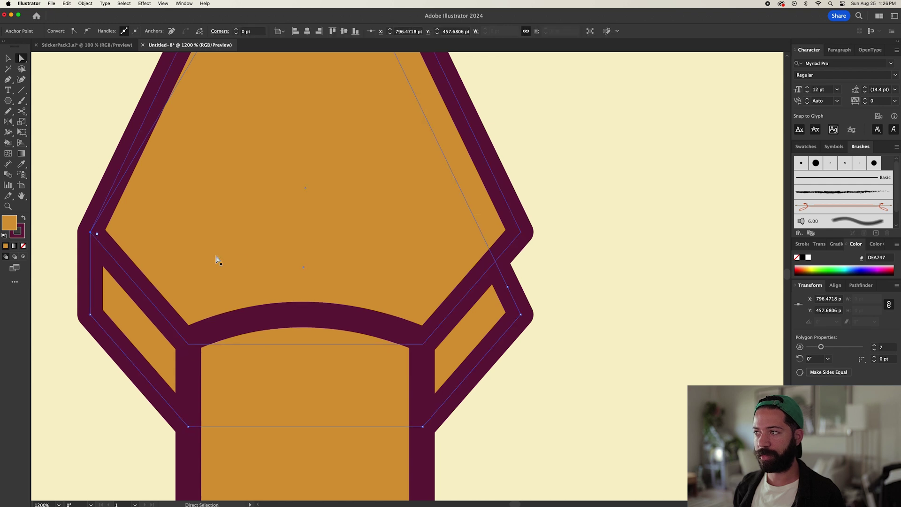
left_click(509, 288)
left_click_drag(508, 287, 521, 232)
left_click(582, 262)
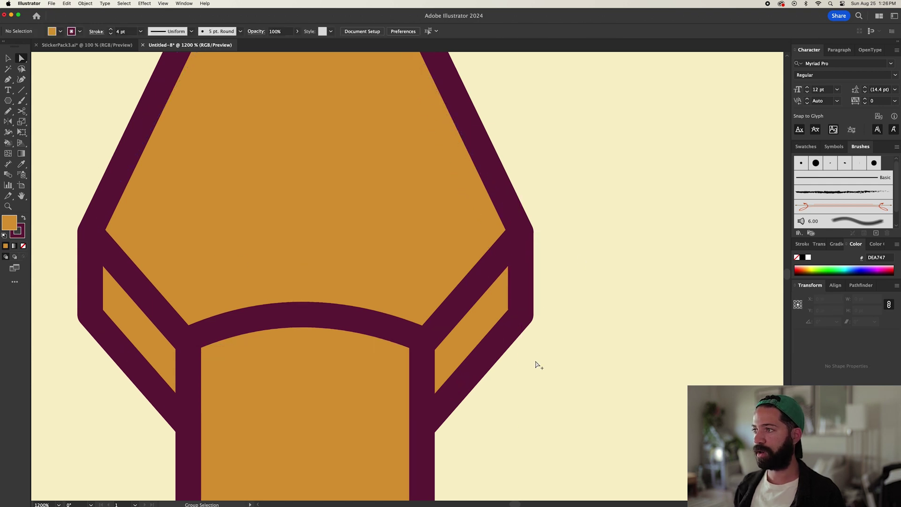
Darken the fill of the rear nib copy to BC852E and deselect it
scroll(536, 362, "down", 2)
left_click(513, 345)
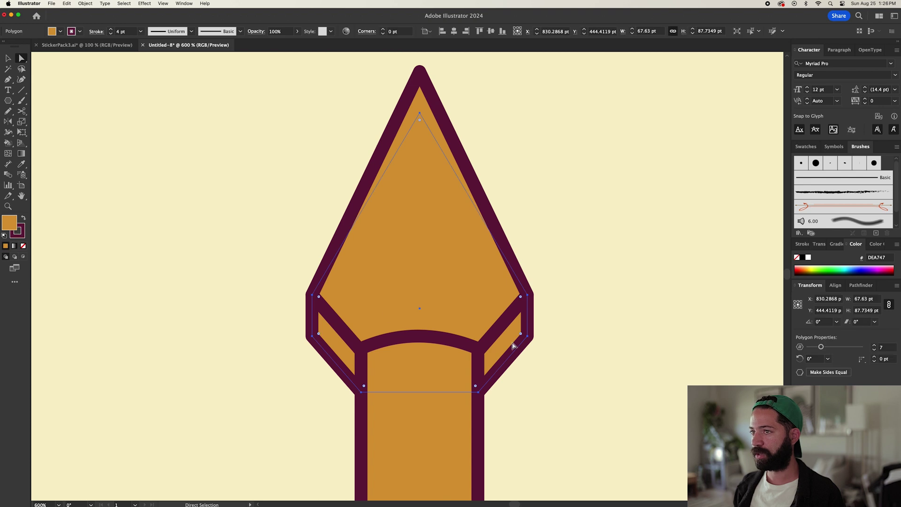
double_click(10, 223)
left_click_drag(196, 208, 207, 222)
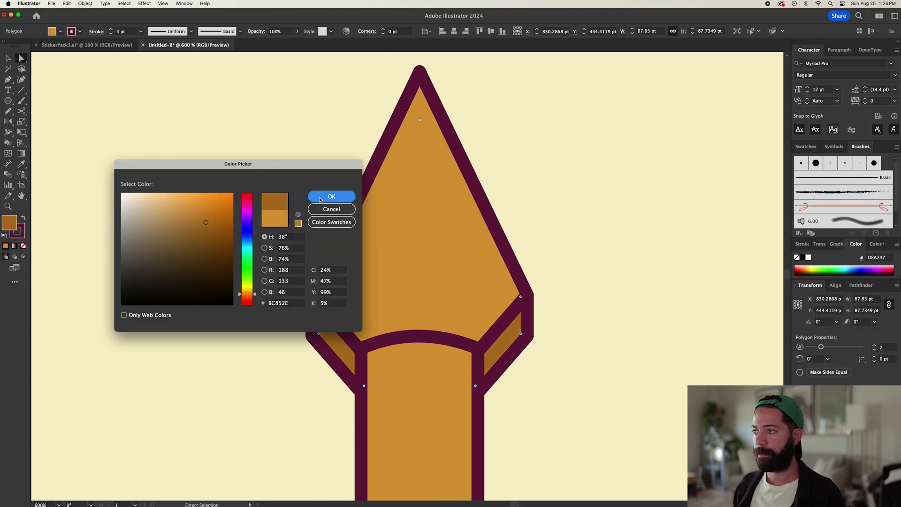
key("Return")
left_click(172, 297)
Draw a circle about 4.5 pt wide on the nib's centreline and fill it with the dark maroon sampled from the bobber's pupil
scroll(172, 298, "down", 3)
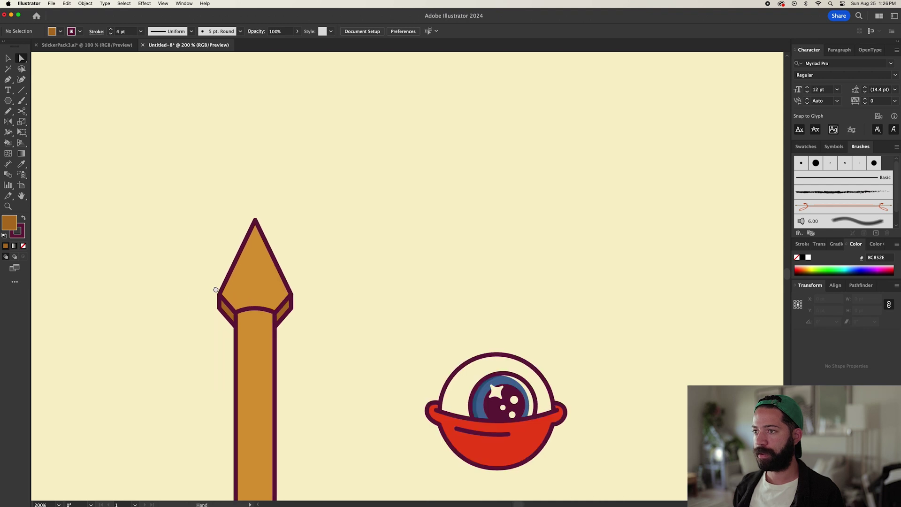
left_click_drag(217, 291, 335, 240)
left_click_drag(244, 272, 330, 229)
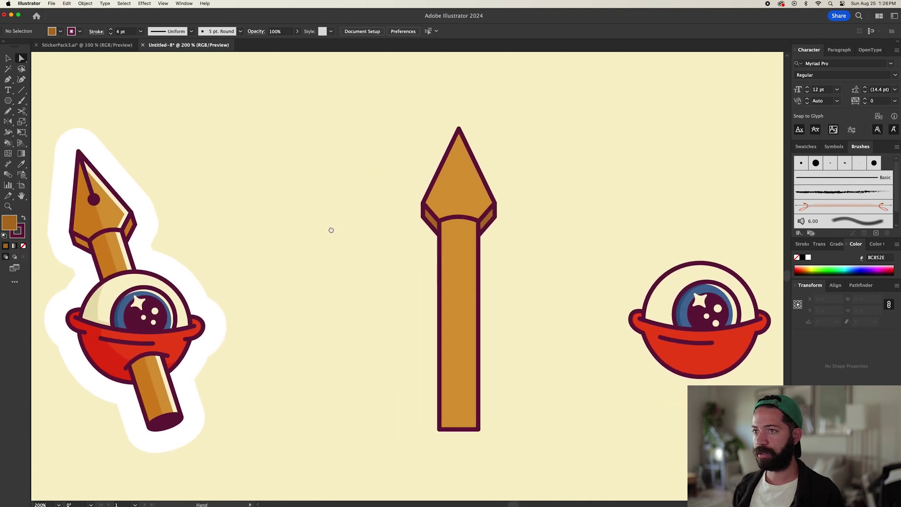
key("l")
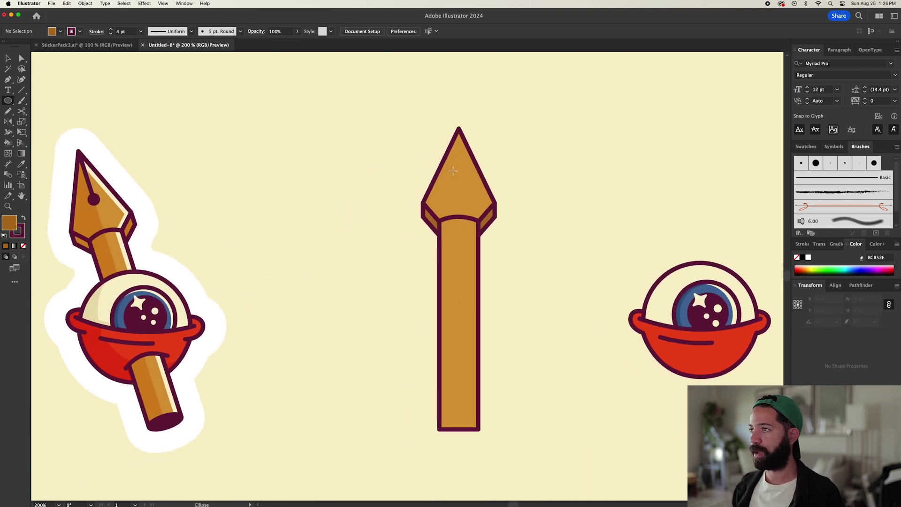
left_click_drag(458, 167, 461, 169)
key("i")
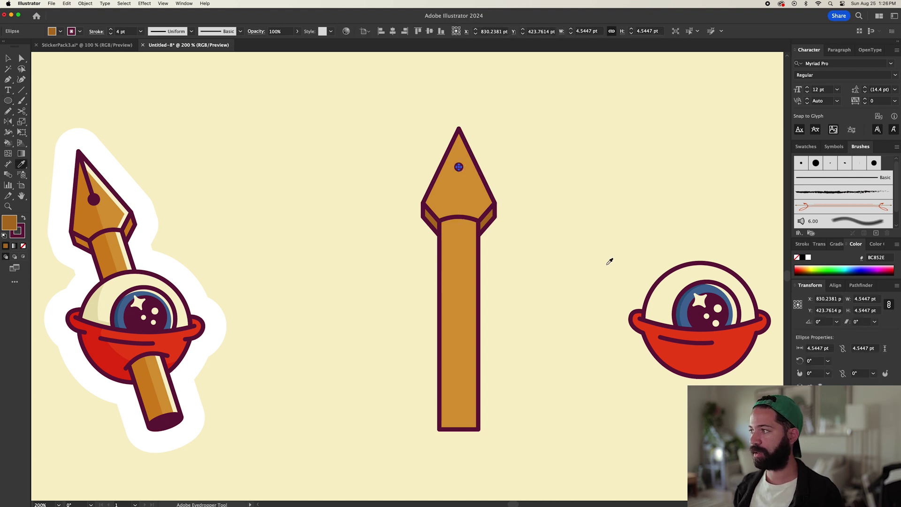
left_click(697, 314)
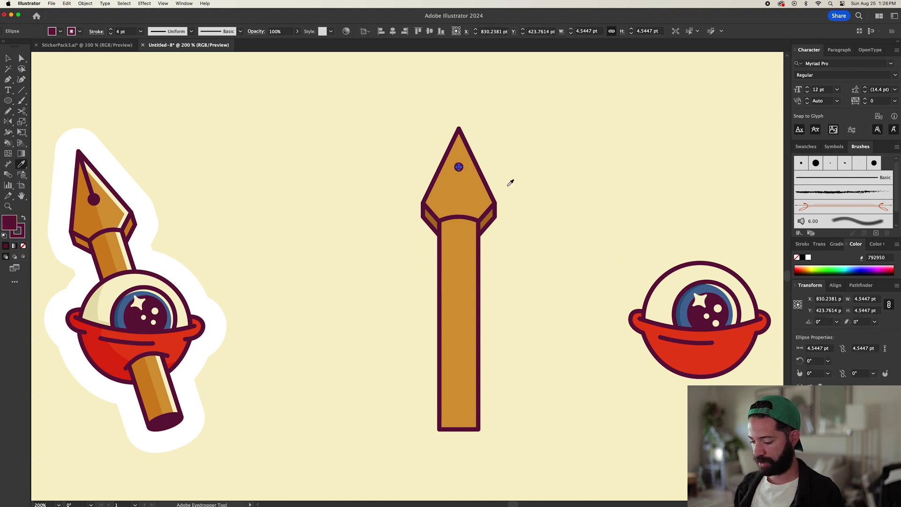
Draw a straight vertical Pen line from the nib's tip down to the centre of the small circle, then deselect it
key("p")
left_click(459, 128)
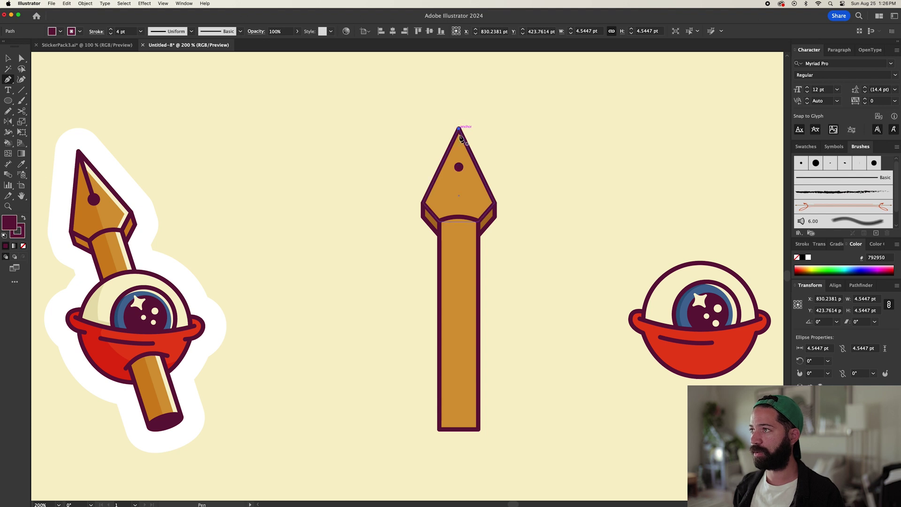
left_click(458, 166)
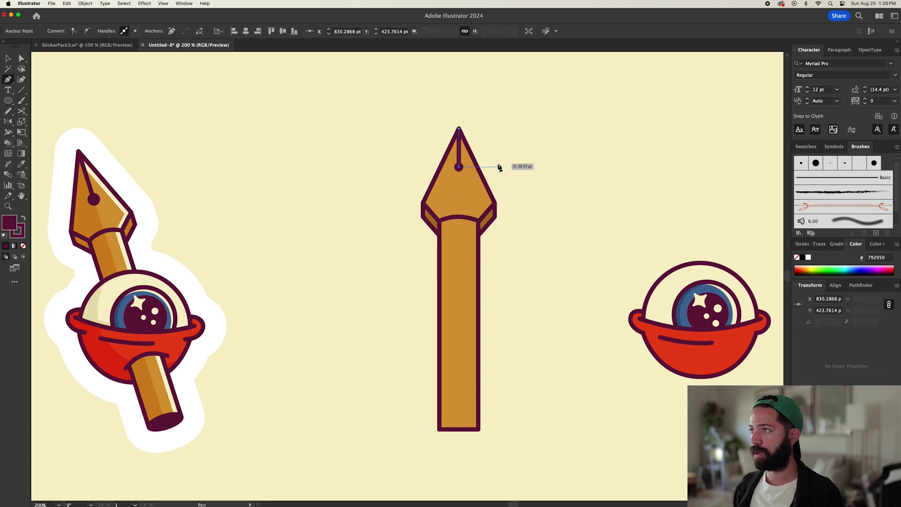
key("v")
scroll(472, 173, "up", 2)
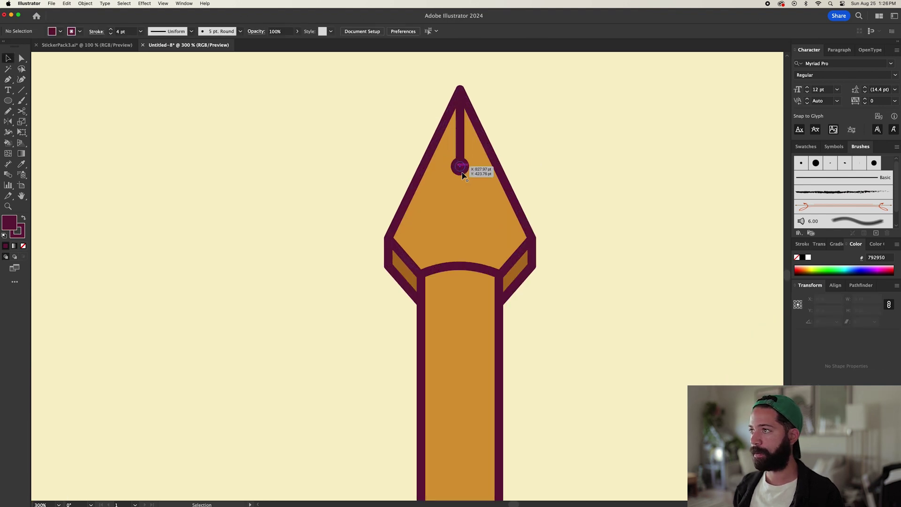
left_click_drag(465, 162, 468, 160)
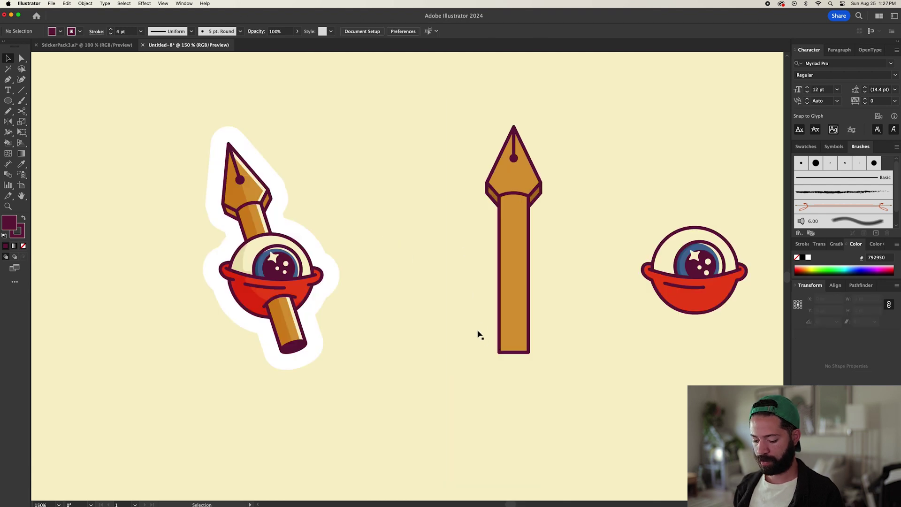
Shorten the pen shaft by moving its two bottom corner points straight up to about the bobber rim's level
key("a")
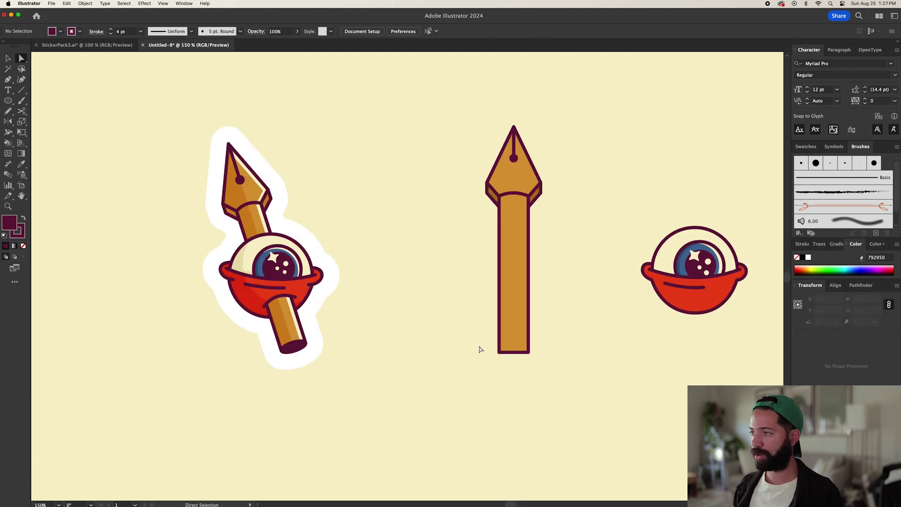
left_click_drag(542, 371, 532, 280)
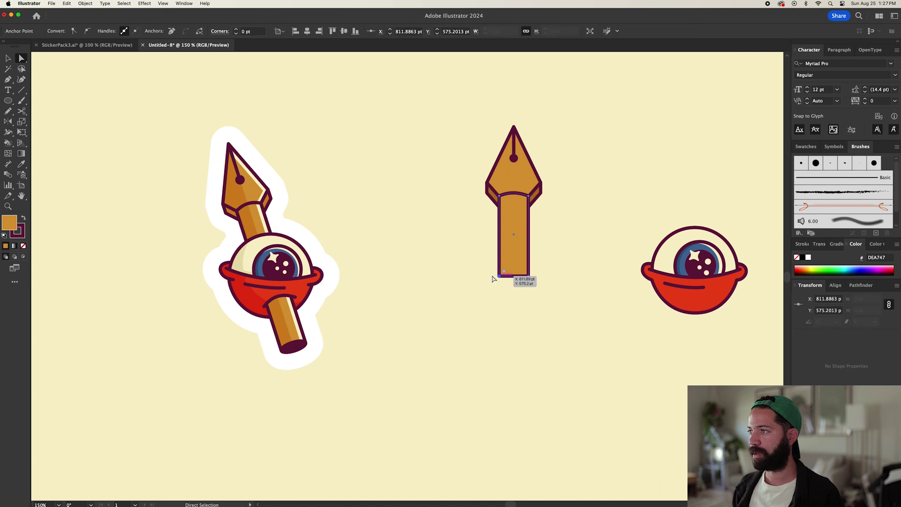
left_click_drag(529, 278, 529, 269)
key("v")
left_click(197, 192)
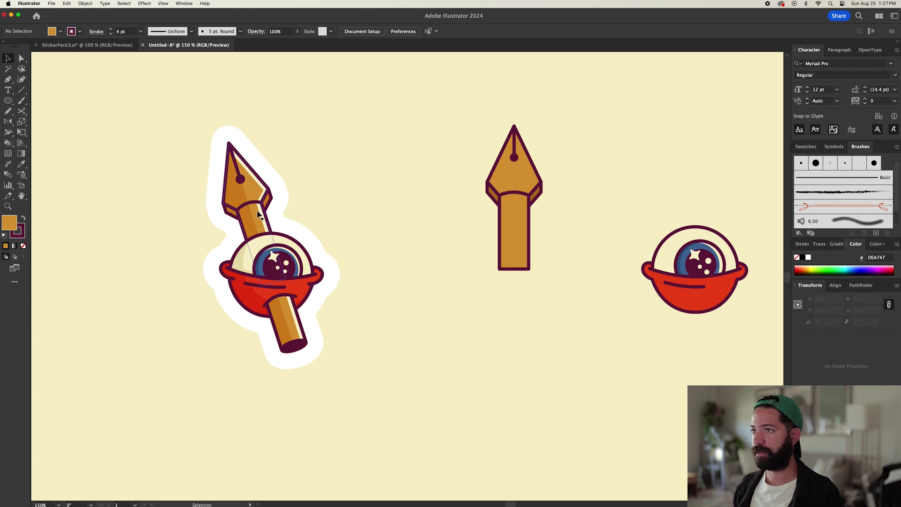
Isolate the front nib polygon, duplicate it in place and nudge the copy 4 pt to the left
scroll(658, 261, "up", 5)
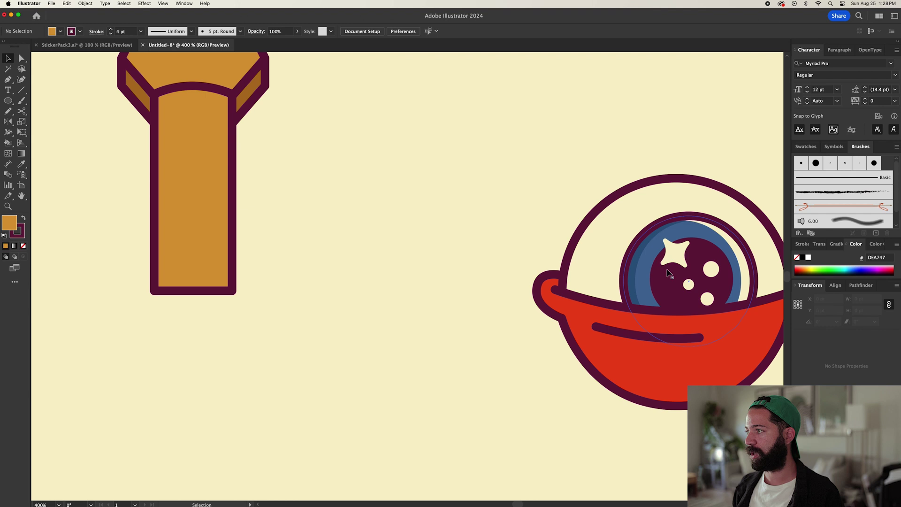
left_click_drag(255, 155, 416, 262)
left_click(376, 257)
double_click(377, 256)
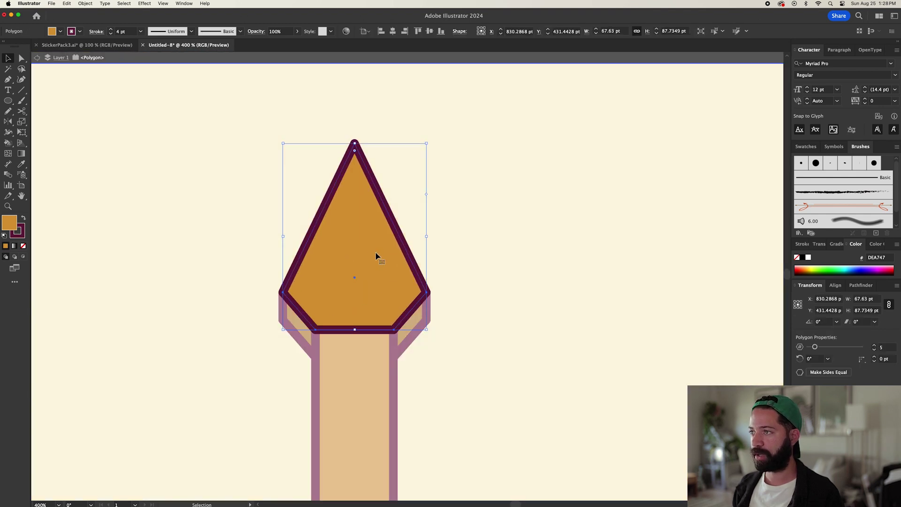
key("a")
key("v")
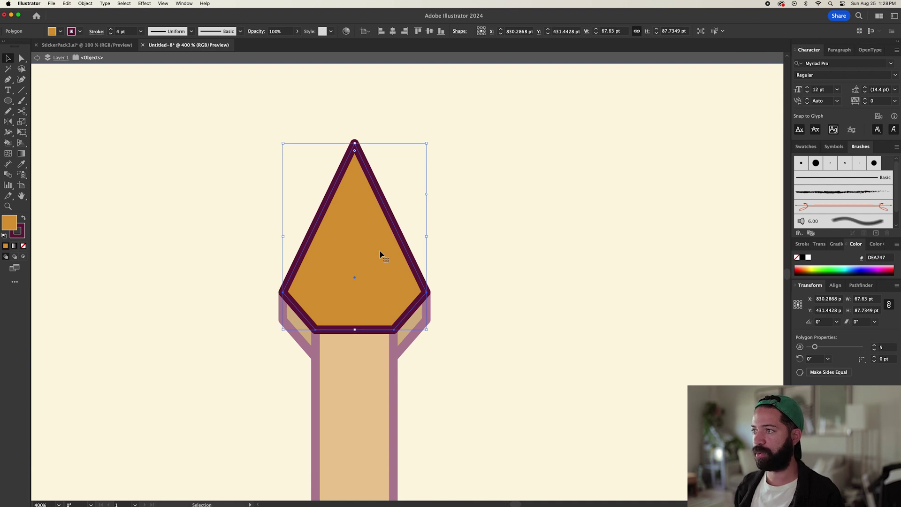
key("Left")
key("Left")
key("Left")
key("Left")
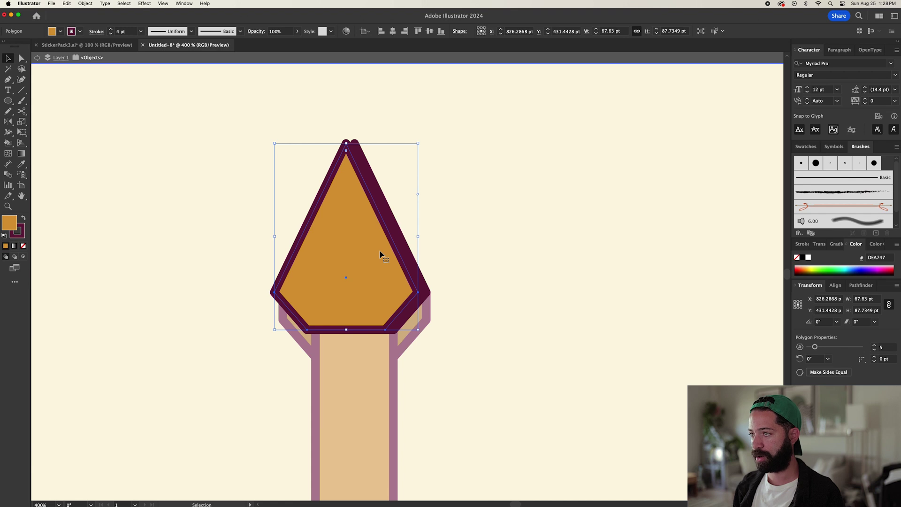
Give the shifted nib copy a cream F9F3D3 stroke sampled from the background and remove its fill
key("i")
left_click(498, 236)
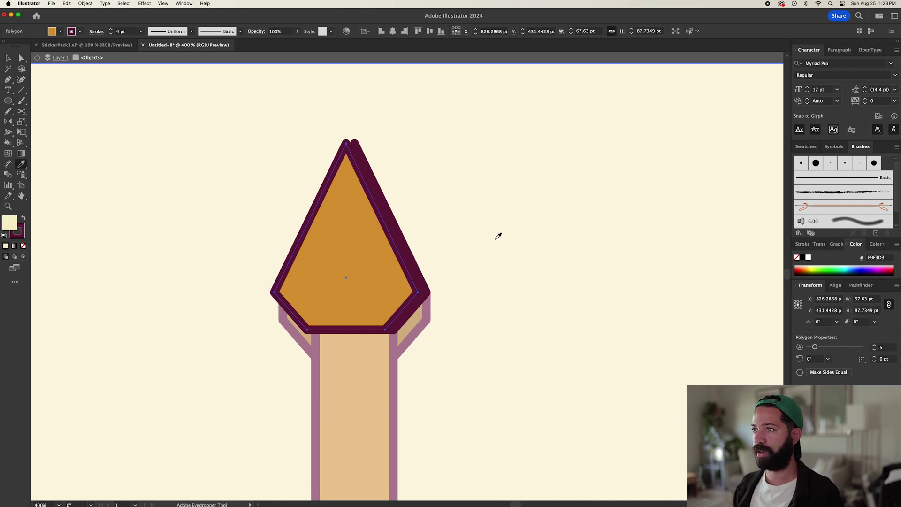
left_click(24, 219)
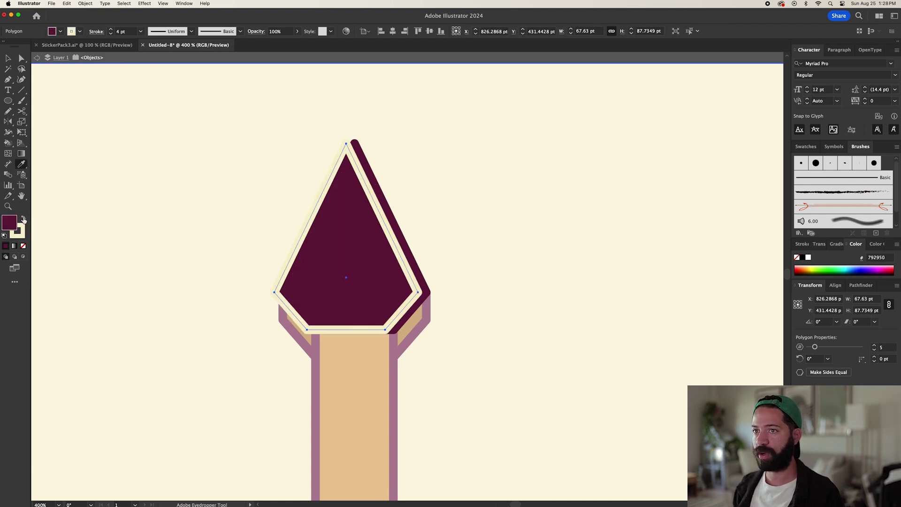
left_click(24, 248)
Delete the cream outline's left corner and bottom-left corner points, leaving a highlight line along the nib's right side
key("a")
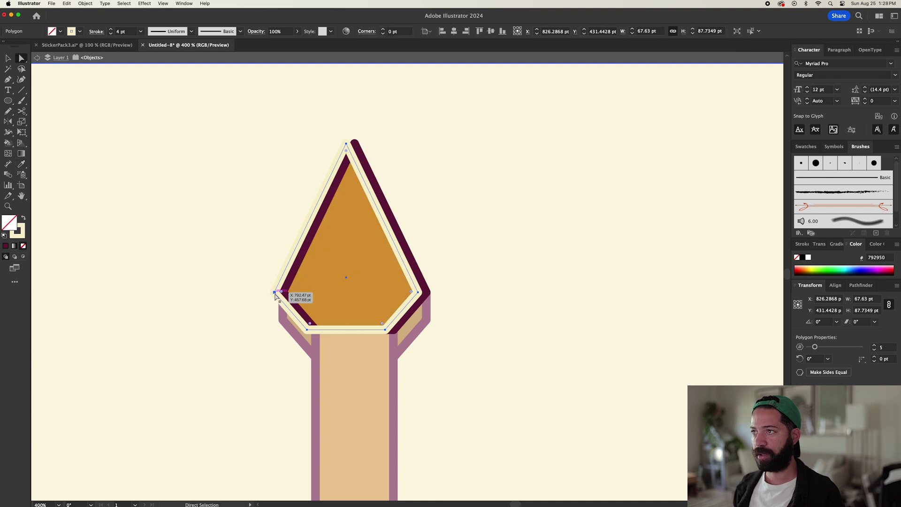
left_click(275, 293)
key("Delete")
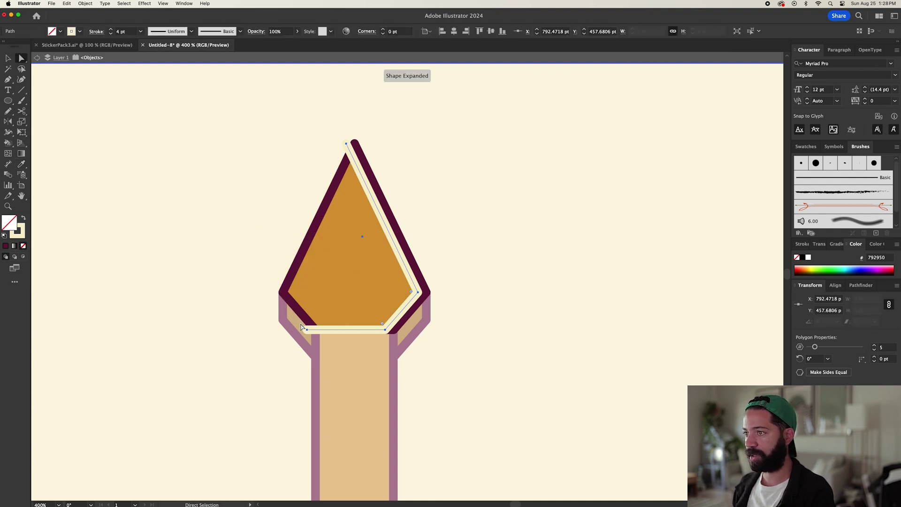
left_click(307, 330)
key("Delete")
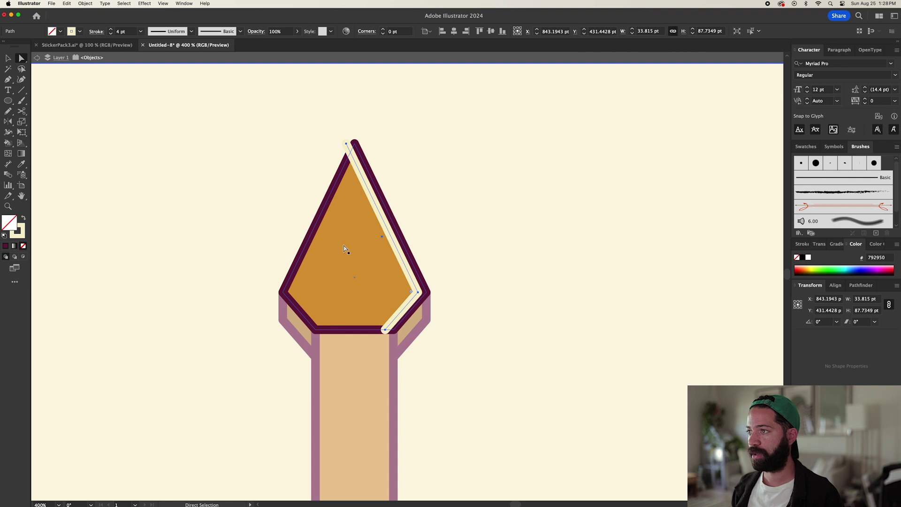
Trim the highlight's upper end by adding an anchor point just below it and deleting the original end point
scroll(348, 147, "up", 4)
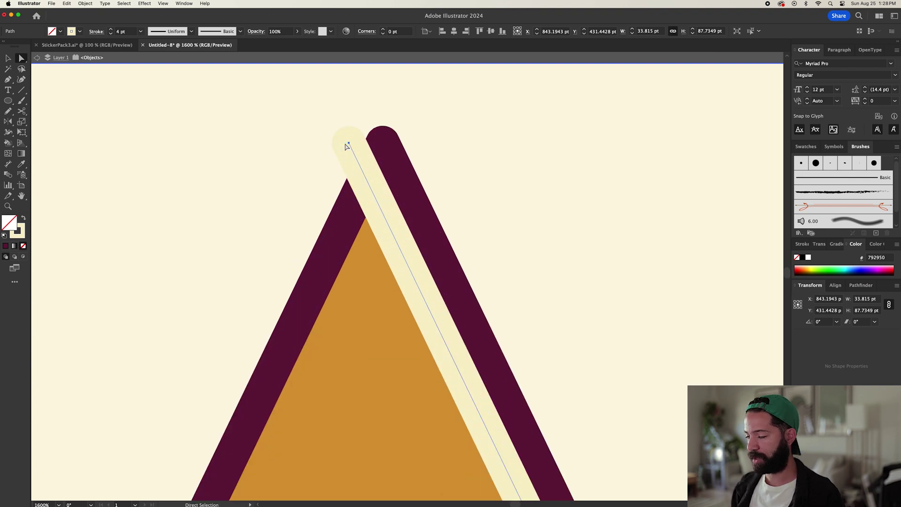
key("p")
left_click(367, 182)
key("a")
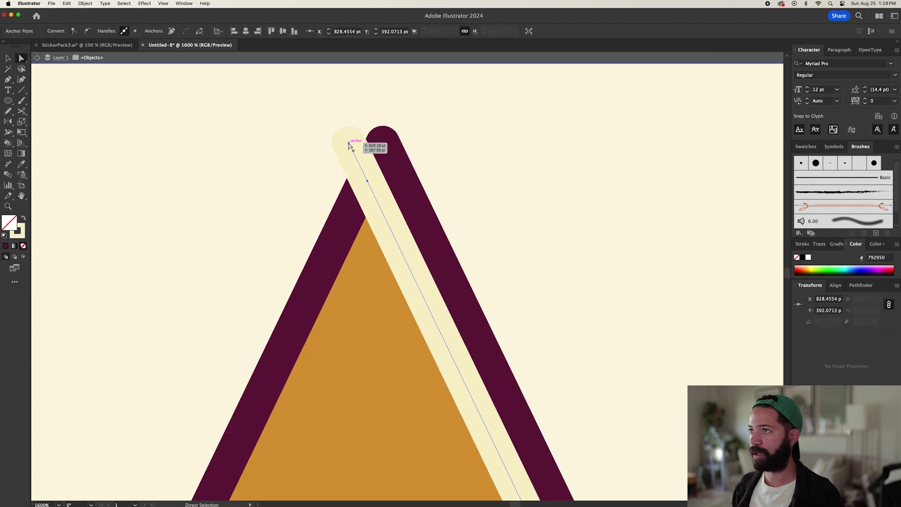
left_click(348, 144)
key("Delete")
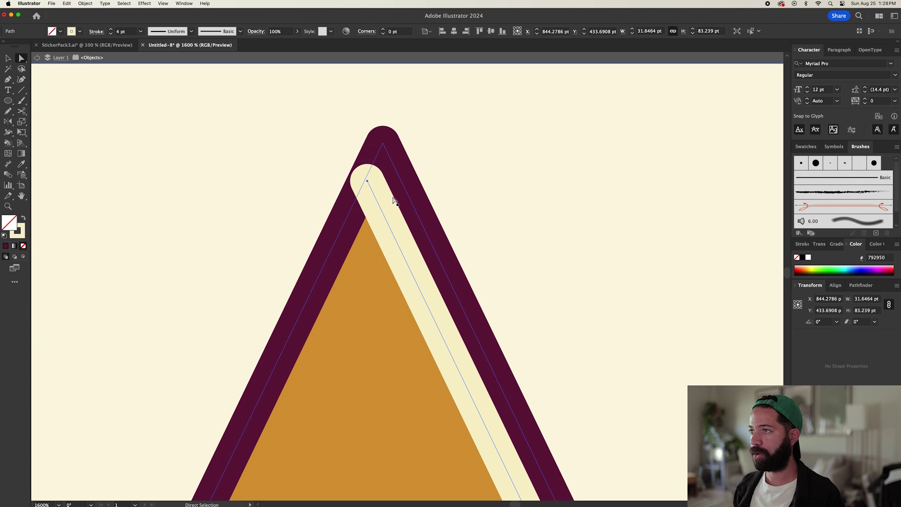
Duplicate the nib polygon in place in front of the highlight and remove the duplicate's fill
scroll(388, 188, "down", 4)
left_click(398, 388)
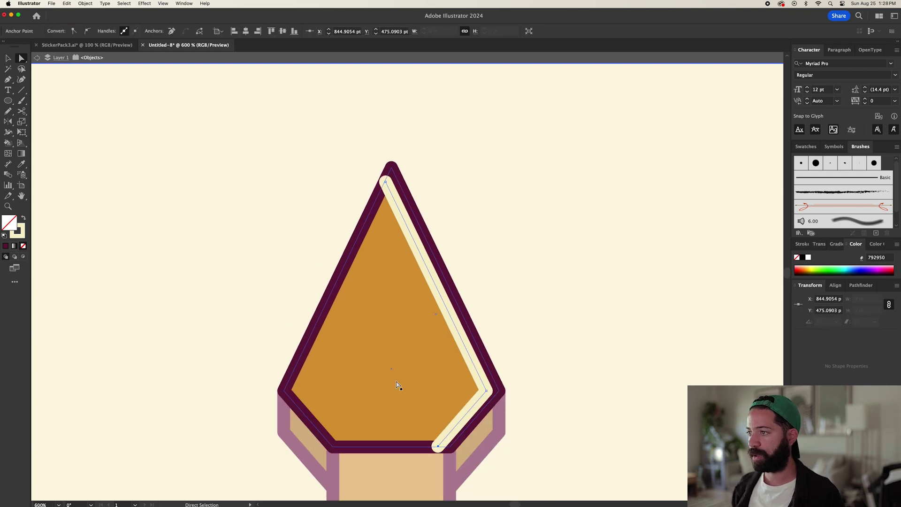
key("v")
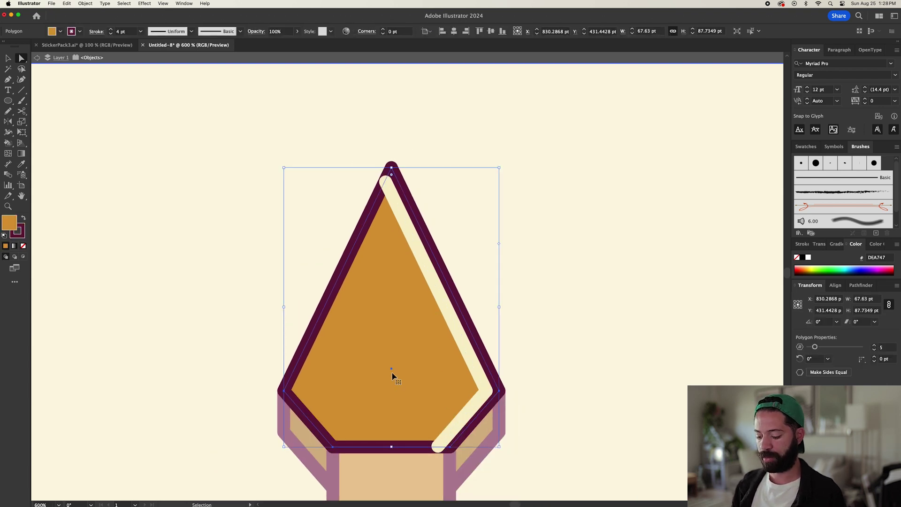
key("shift")
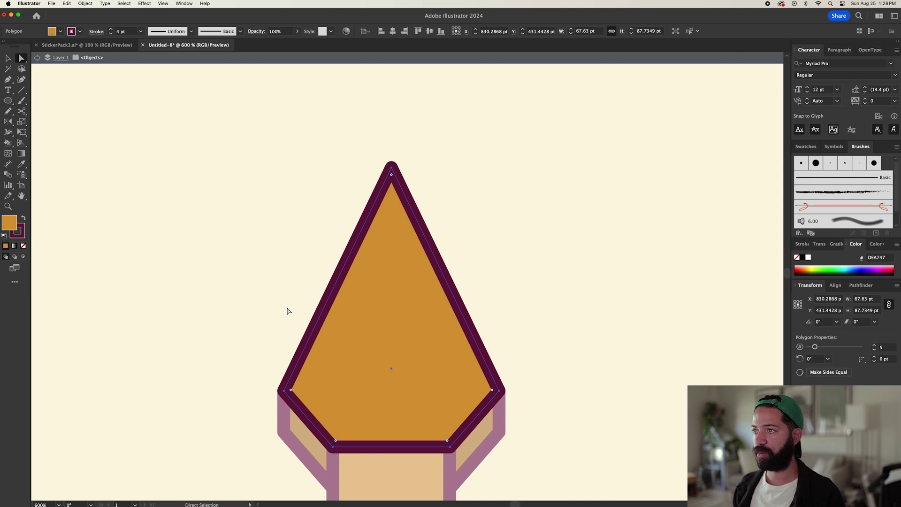
left_click(24, 247)
key("v")
left_click(227, 246)
left_click_drag(353, 261, 323, 209)
key("super+z")
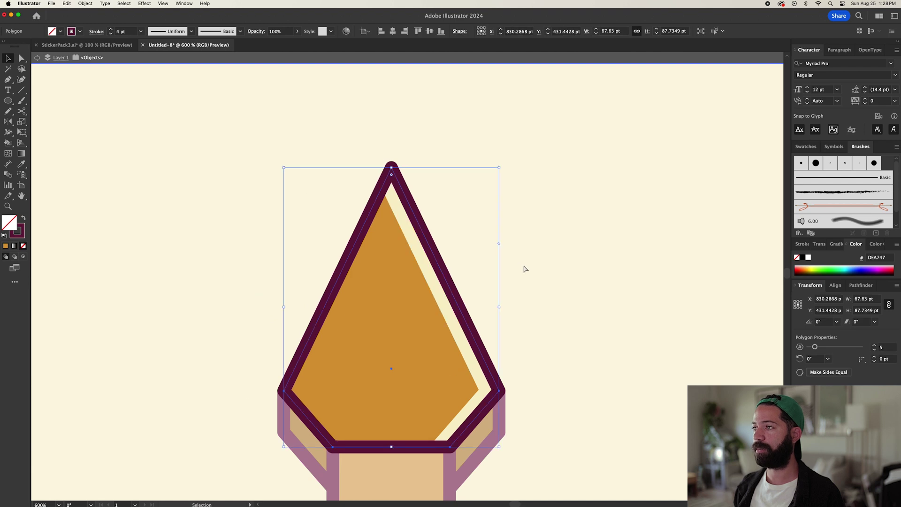
left_click(540, 281)
Draw a closed Pen path around the nib's left half, from the bottom edge's midpoint through both left corners and the tip
key("super+minus")
key("super+minus")
key("super+minus")
key("p")
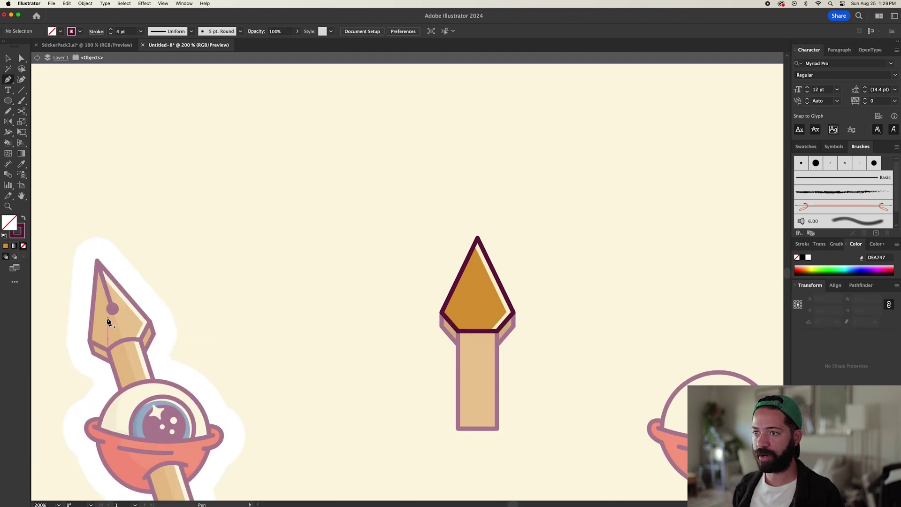
scroll(479, 318, "up", 4)
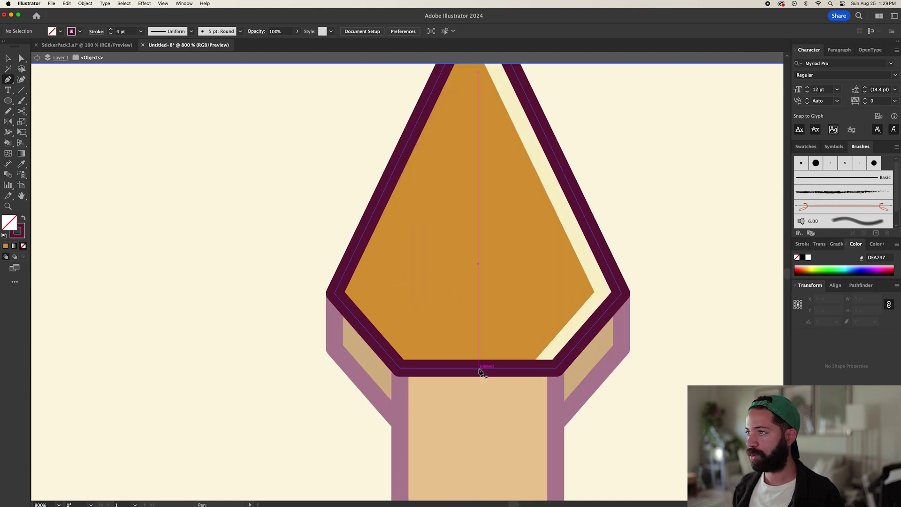
left_click(479, 368)
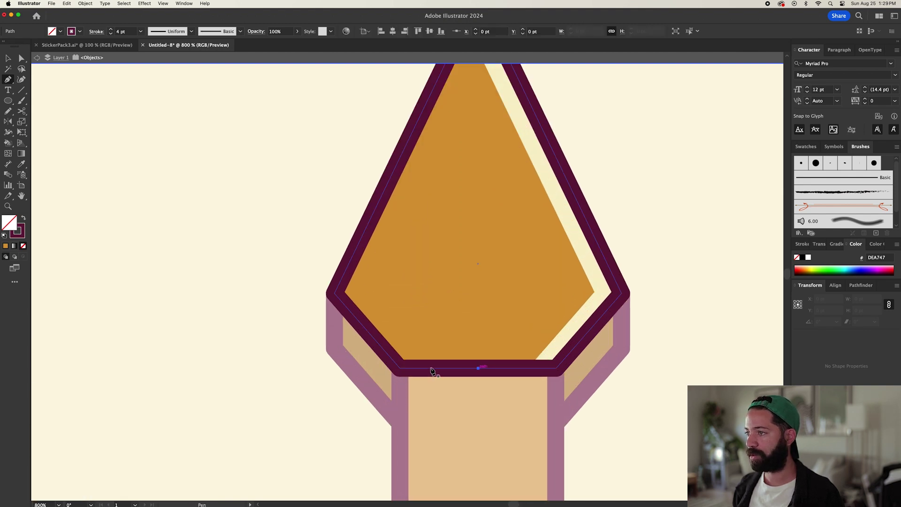
left_click(400, 368)
left_click(335, 295)
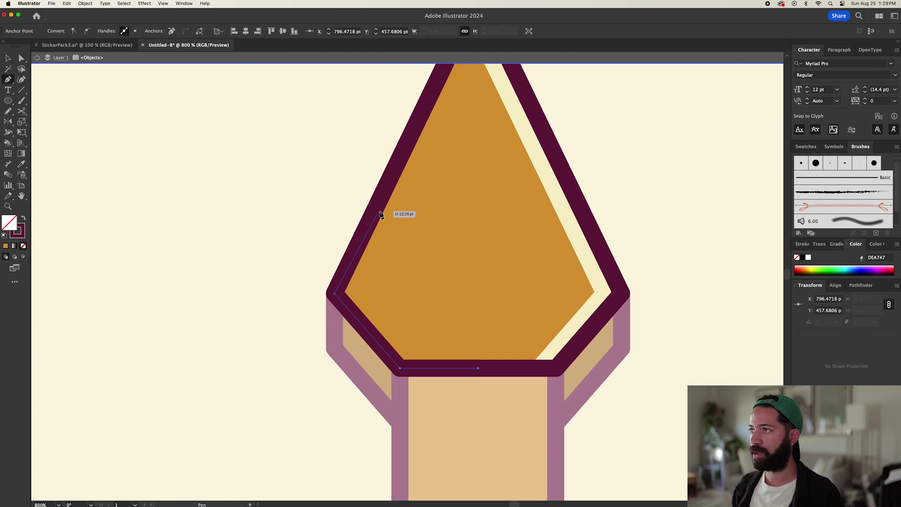
scroll(382, 211, "up", 5)
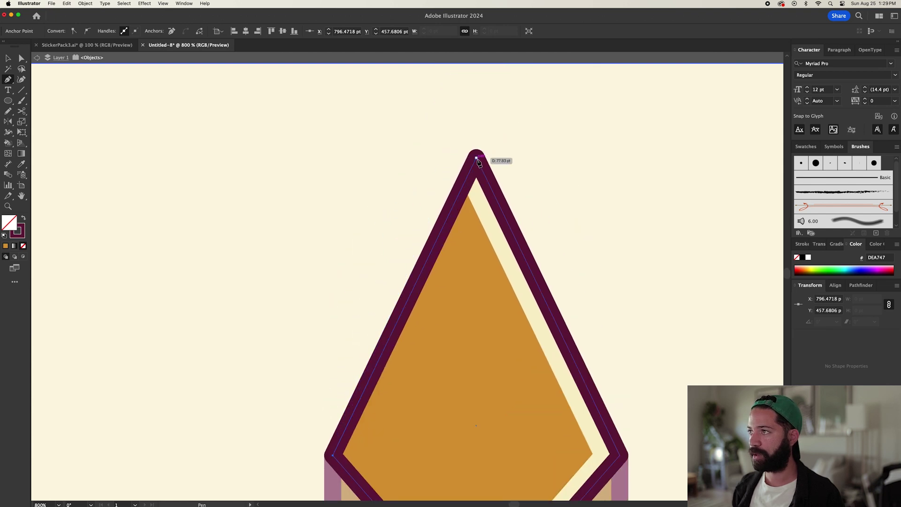
left_click(477, 159)
scroll(477, 282, "down", 3)
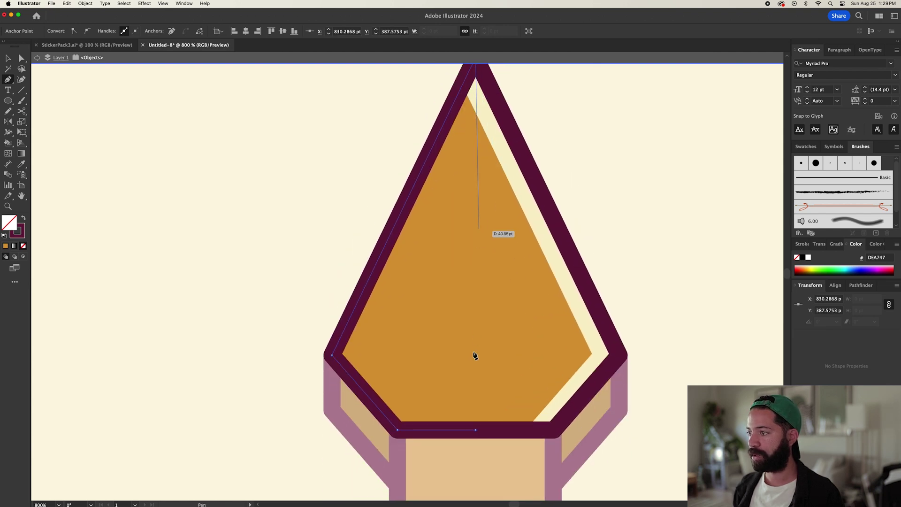
left_click(477, 428)
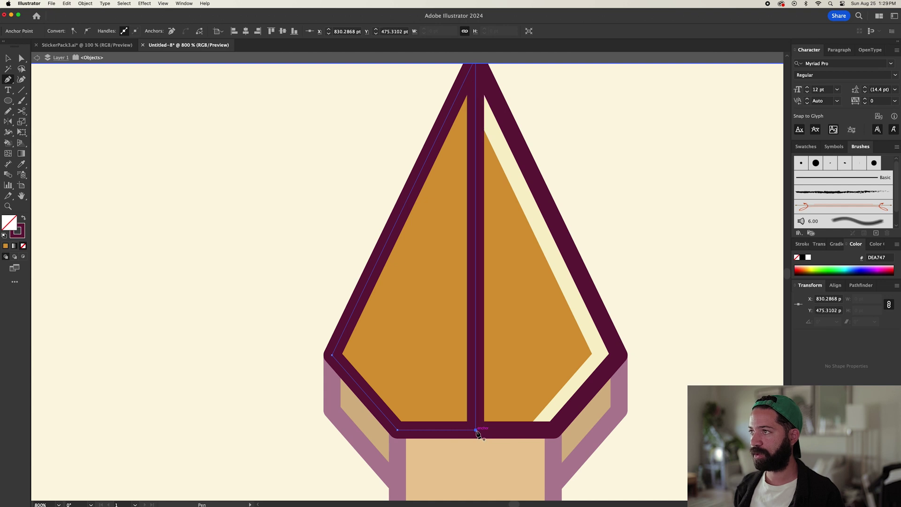
Fill the nib's left-half shape with the side facets' dark brown, remove its stroke and place it behind the nib outline
key("i")
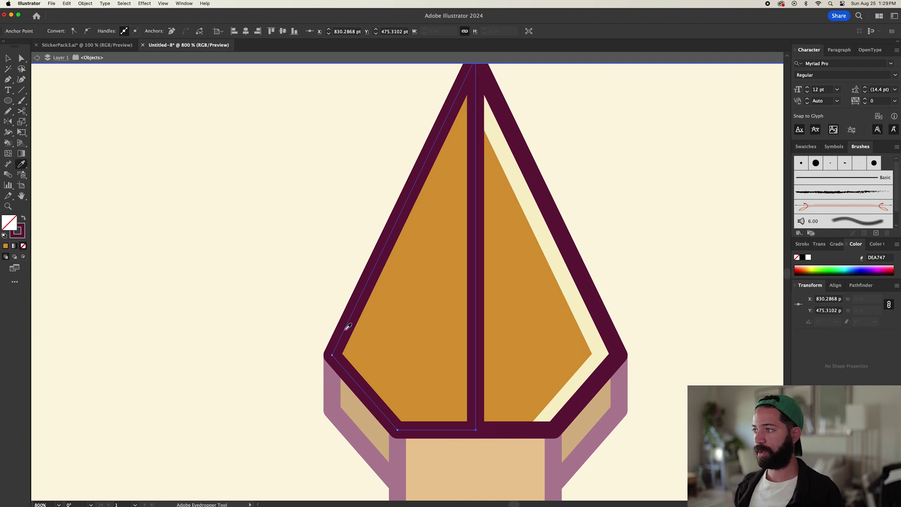
left_click(354, 402)
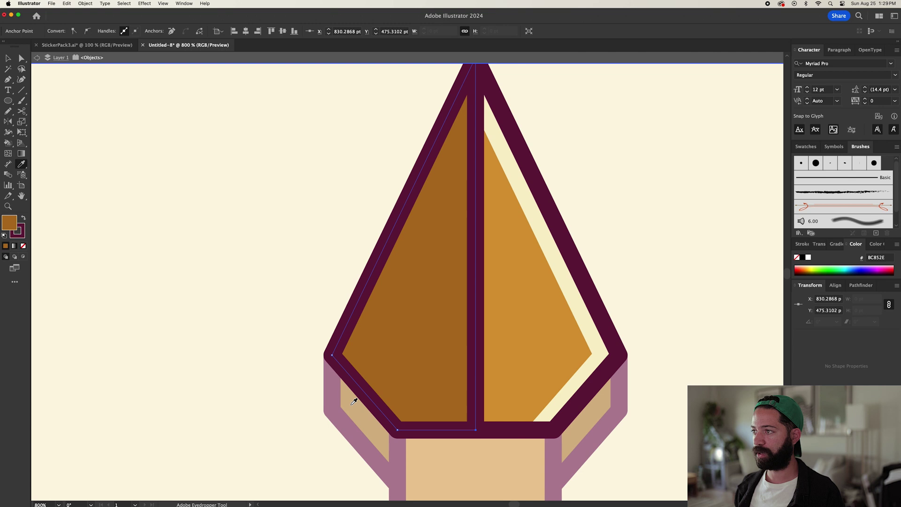
left_click(24, 246)
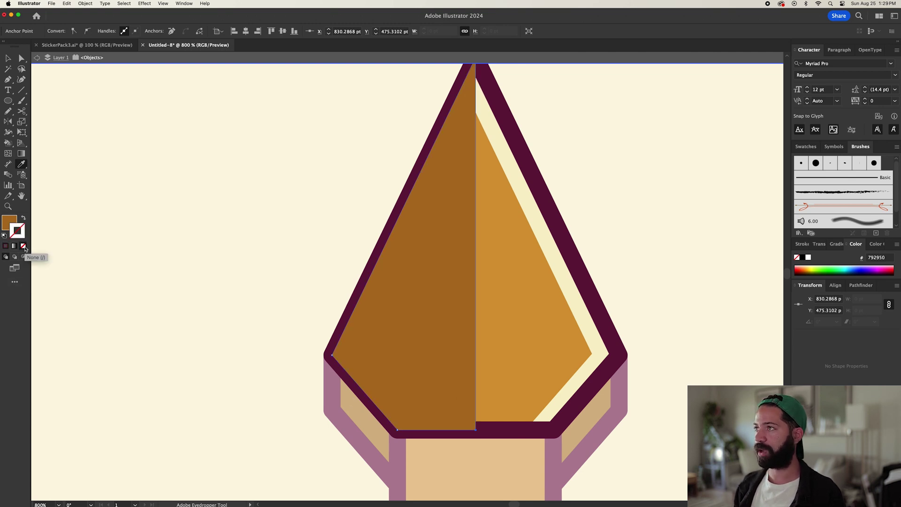
key("super+[")
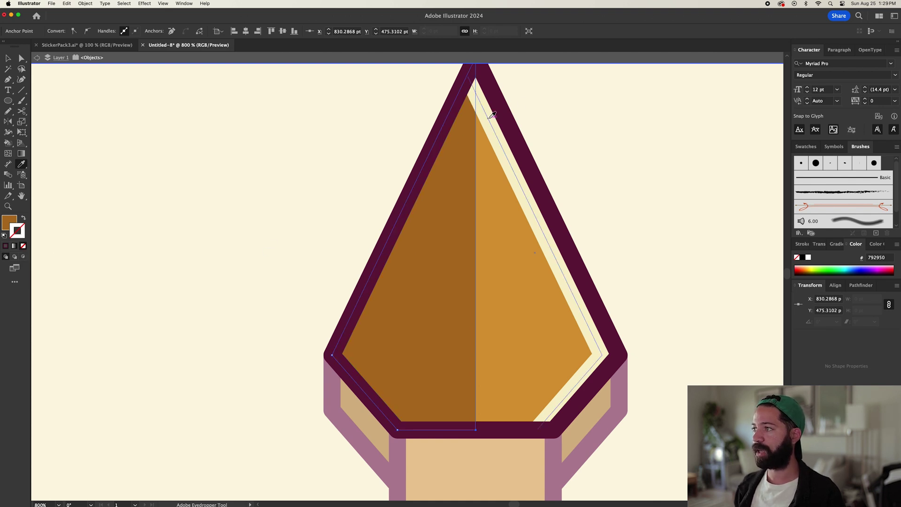
Group the nib's base, highlight, shading and outline pieces and leave isolation mode
key("v")
left_click(633, 203)
scroll(633, 203, "down", 2)
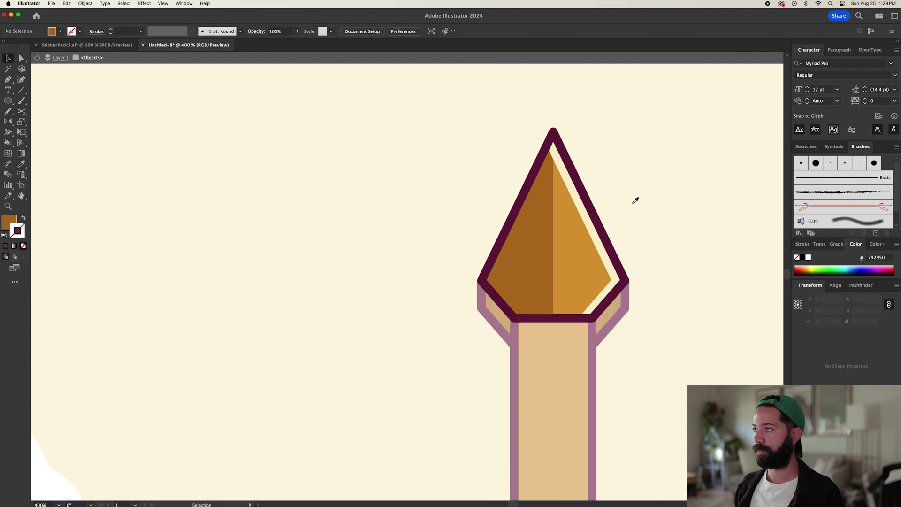
left_click_drag(634, 203, 502, 221)
key("super+g")
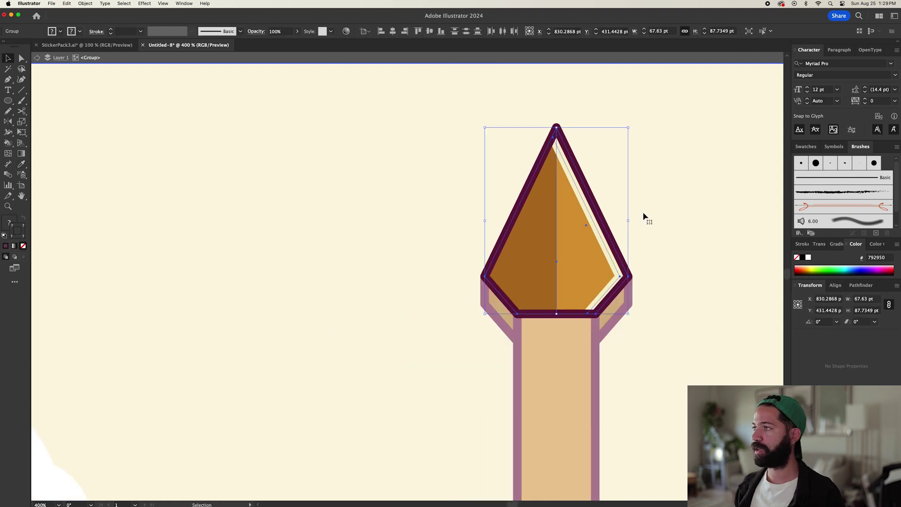
left_click(660, 229)
key("Escape")
scroll(662, 230, "down", 1)
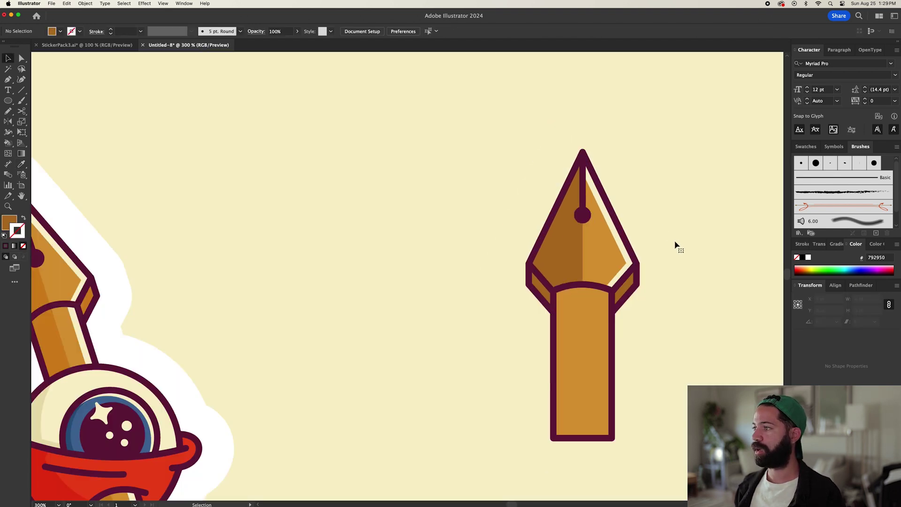
Recolour the nib's left-half shading to a richer orange, D89628, starting from the nib's base gold
scroll(676, 247, "down", 2)
key("x")
key("a")
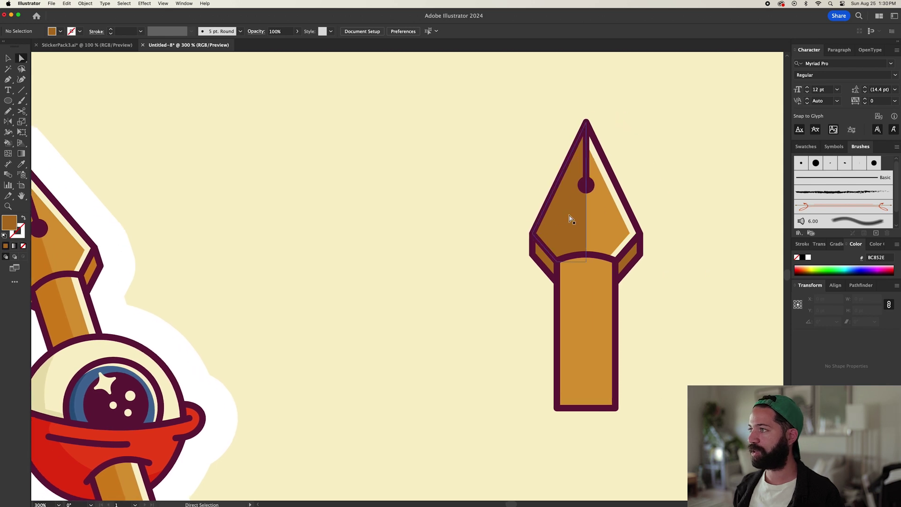
left_click(569, 218)
key("i")
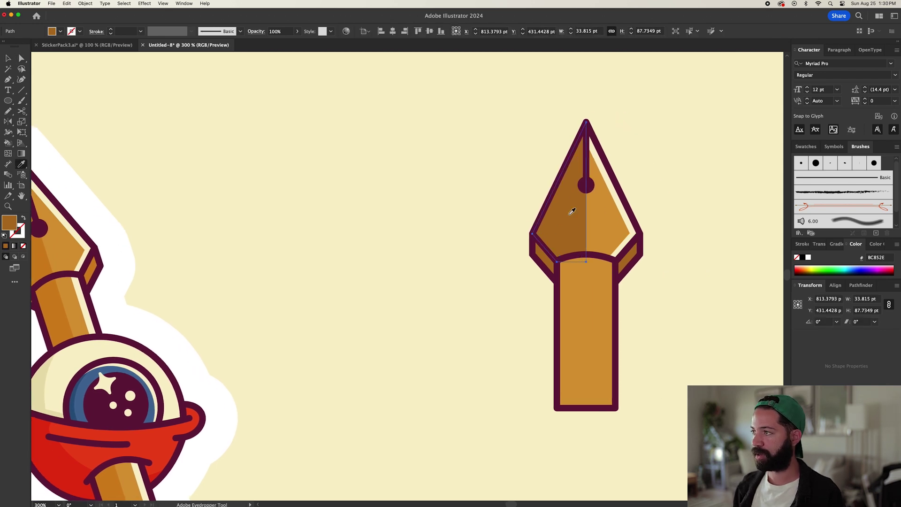
left_click(609, 220)
double_click(15, 224)
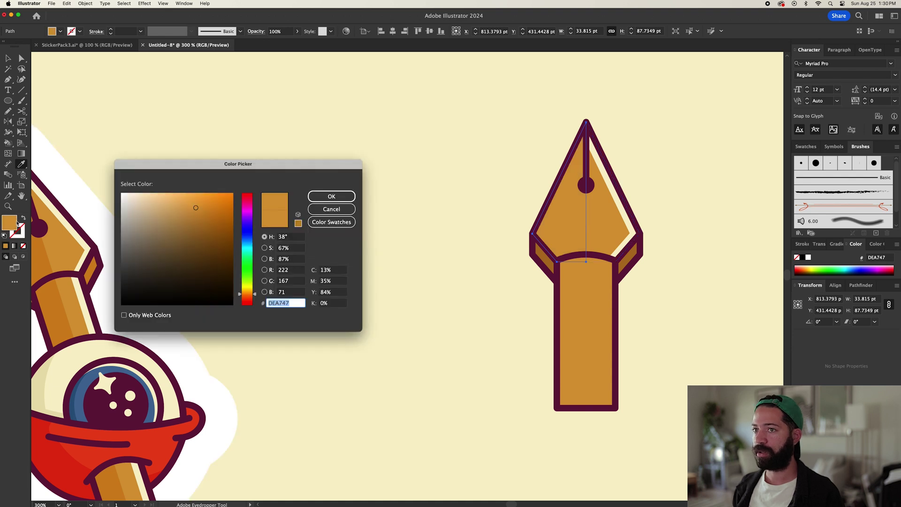
left_click_drag(198, 208, 202, 207)
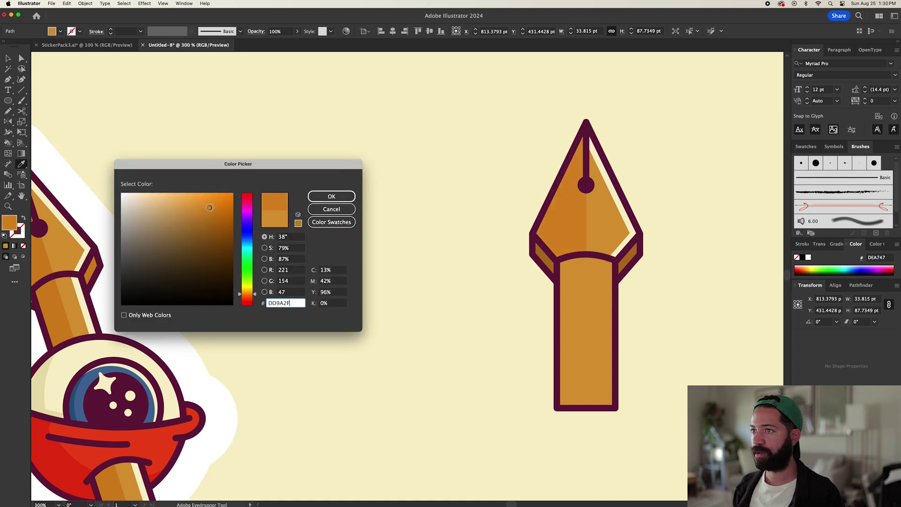
left_click_drag(210, 207, 207, 217)
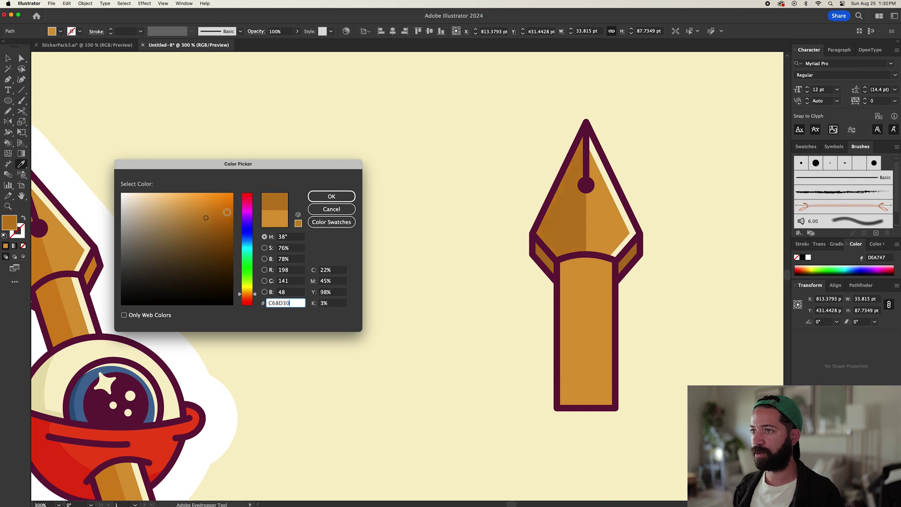
left_click(212, 208)
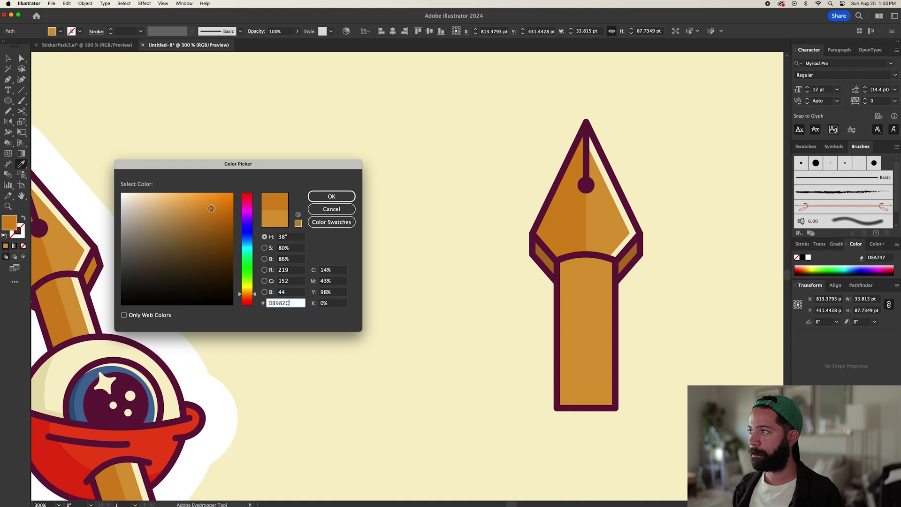
left_click(332, 197)
Give the polygon forming the nib's side facets the same orange fill as the left-half shading
left_click(547, 260)
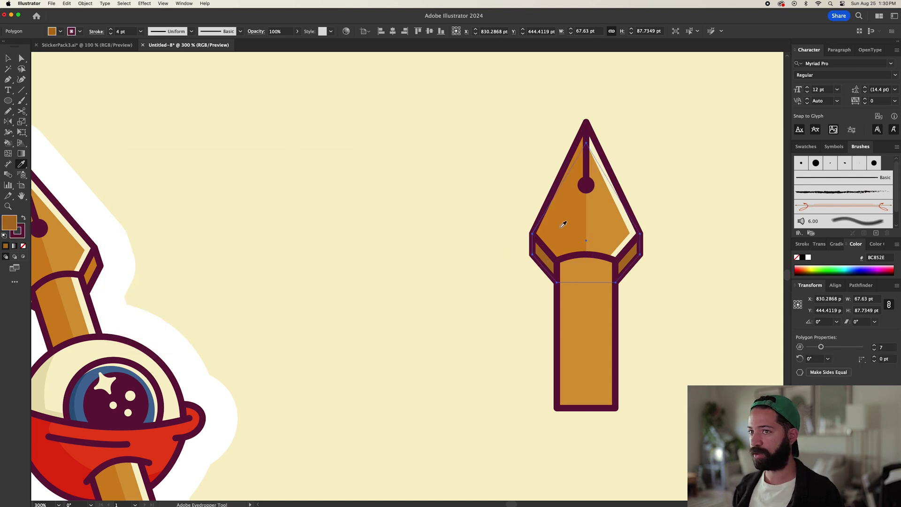
key("i")
left_click(567, 212)
key("v")
left_click(400, 240)
Add a cream highlight strip along the shaft's right side, with an unfilled outline copy of the shaft on top
key("super+minus")
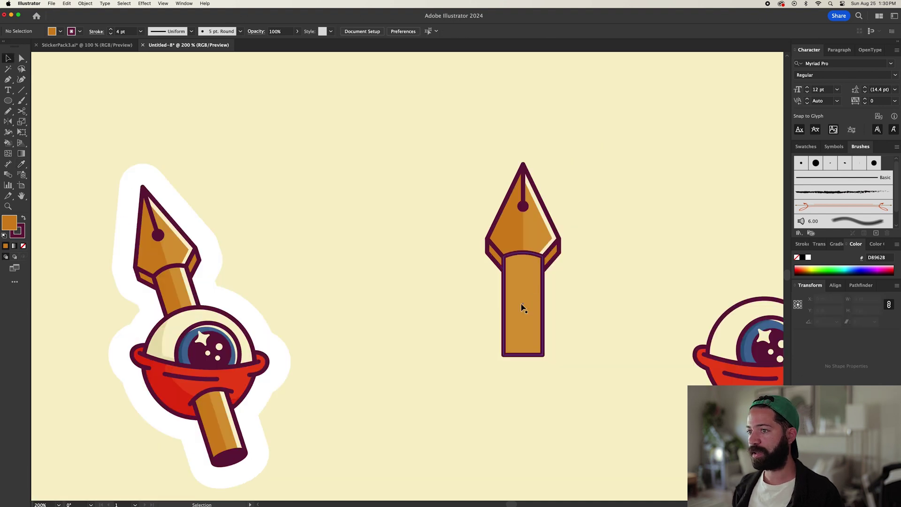
scroll(525, 296, "up", 2)
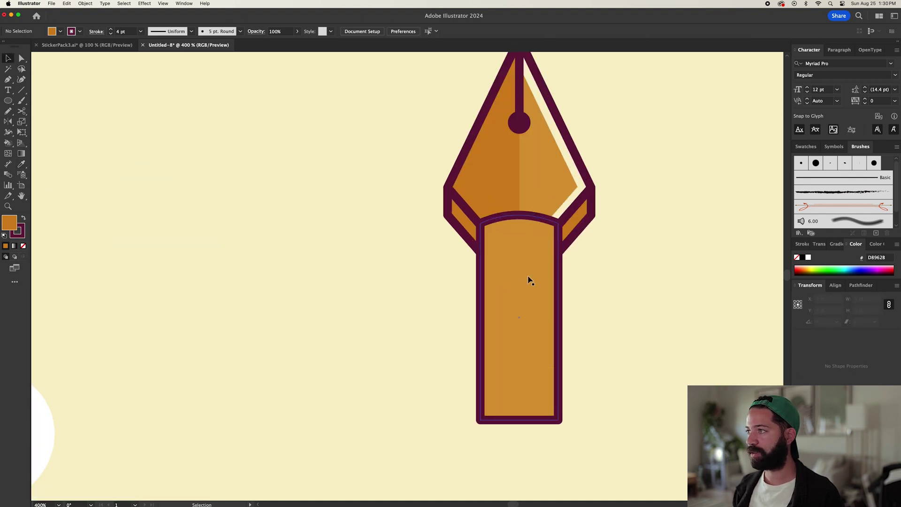
left_click(526, 260)
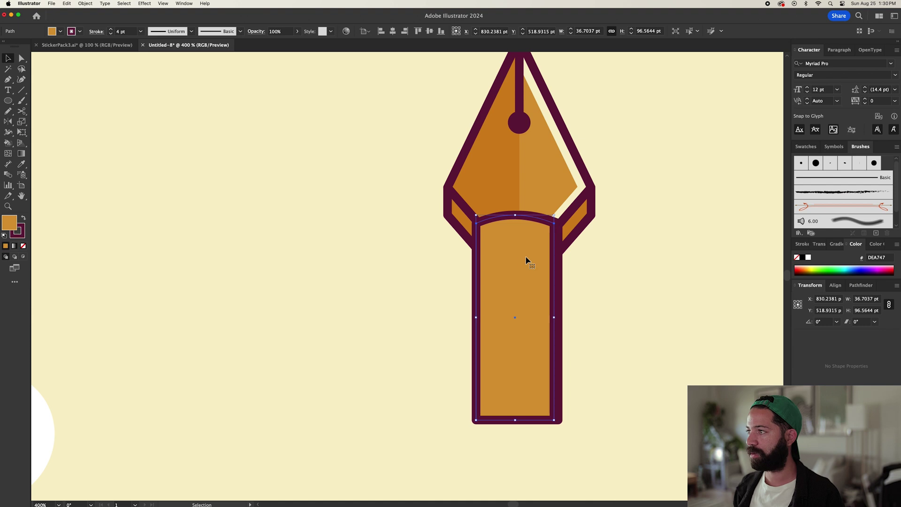
key("a")
key("/")
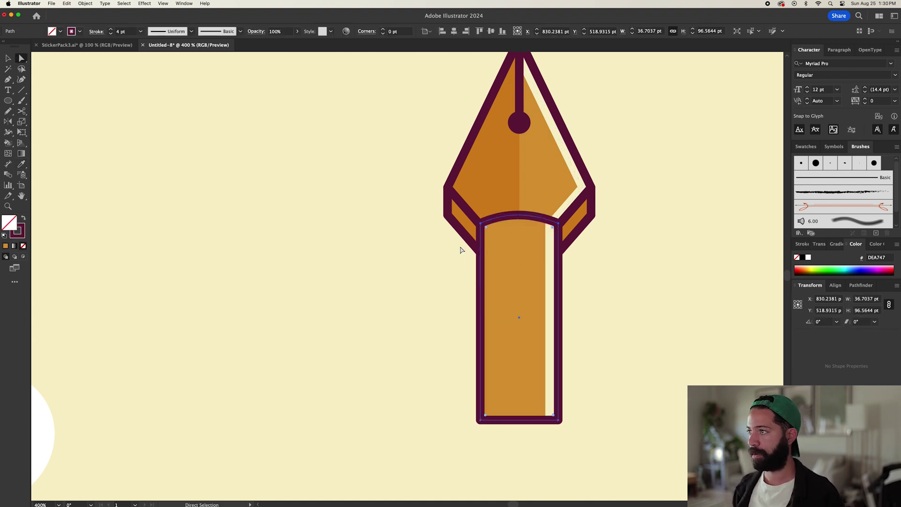
Draw a closed Pen path over the shaft's left half, fill it with the nib's shading orange and place it behind the outline
key("p")
left_click(520, 418)
left_click(519, 219)
left_click(481, 223)
left_click(481, 420)
left_click(520, 420)
key("i")
left_click(507, 201)
key("super+[")
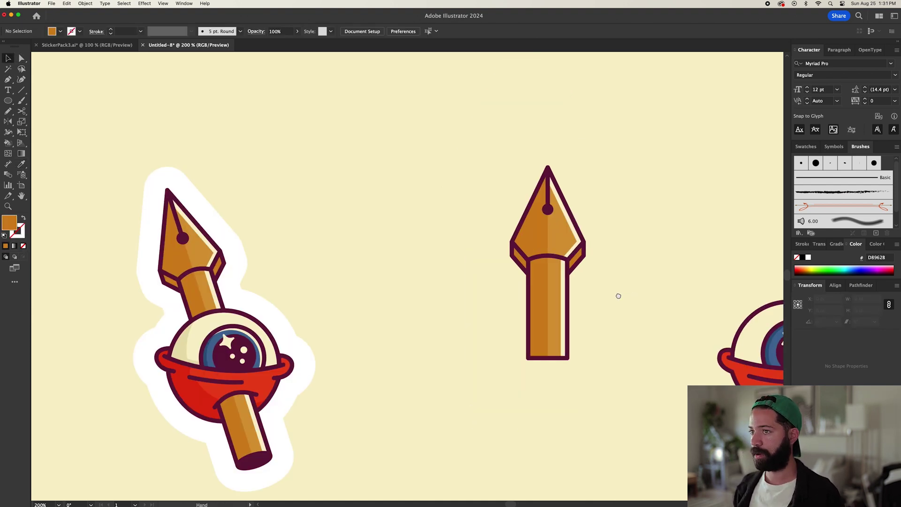
Move the whole pen over the eyeball bobber, centred horizontally on it
left_click_drag(618, 296, 615, 293)
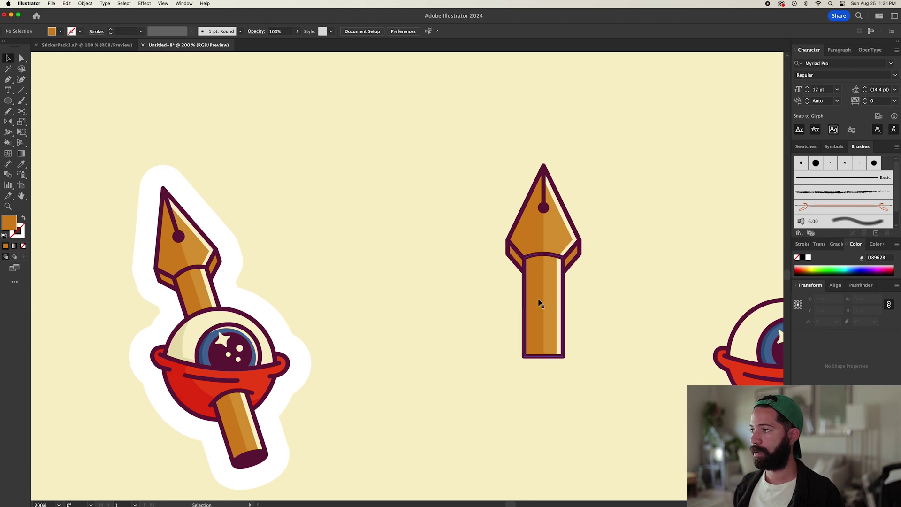
left_click_drag(588, 332, 589, 332)
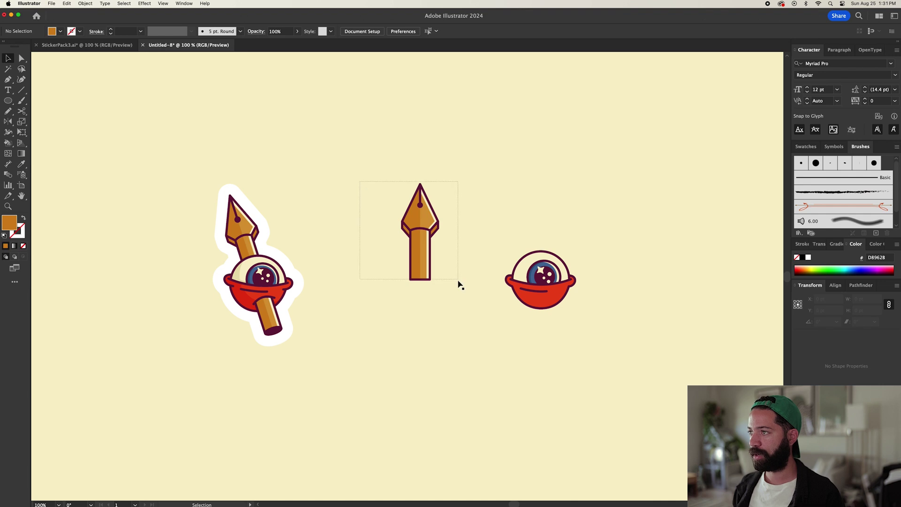
left_click_drag(460, 285, 458, 287)
left_click_drag(433, 259, 541, 256)
left_click(585, 247)
Select all the pen pieces and send them behind the eyeball bobber
scroll(585, 247, "up", 4)
left_click_drag(293, 126, 498, 243)
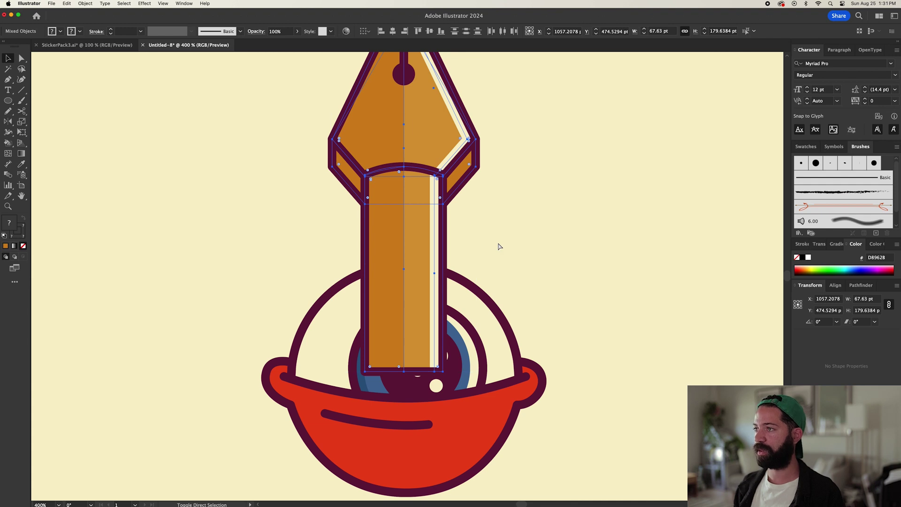
key("super+shift+bracketleft")
scroll(498, 243, "down", 2)
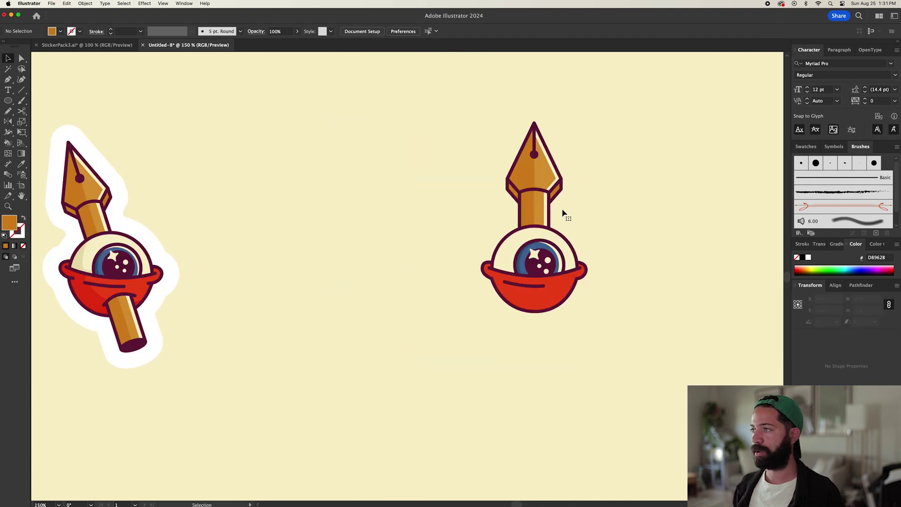
Place a copy of the shaft group over the bobber's underside and shorten it from the bottom to about 66 pt high
left_click_drag(538, 207, 535, 318)
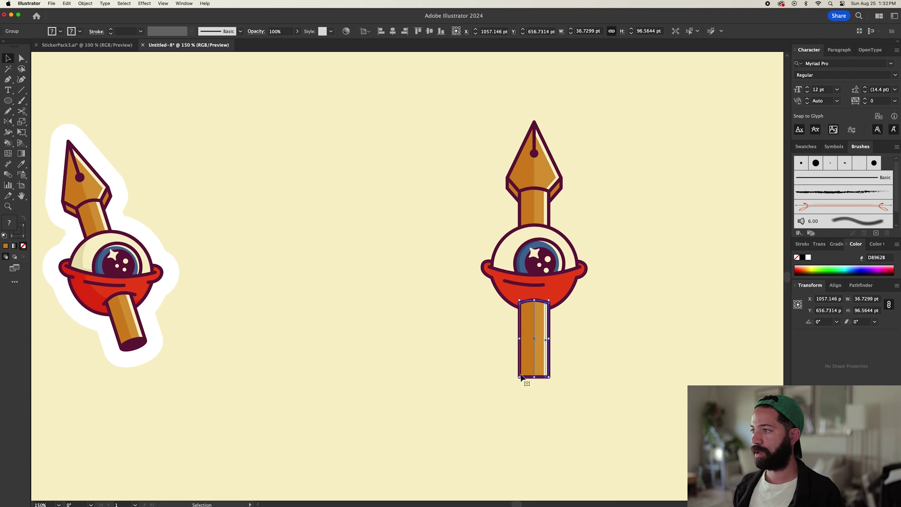
key("a")
left_click_drag(529, 373, 550, 354)
Draw an ellipse about 36.6 by 13.1 pt, centred on the lower shaft's bottom edge and spanning its width
key("l")
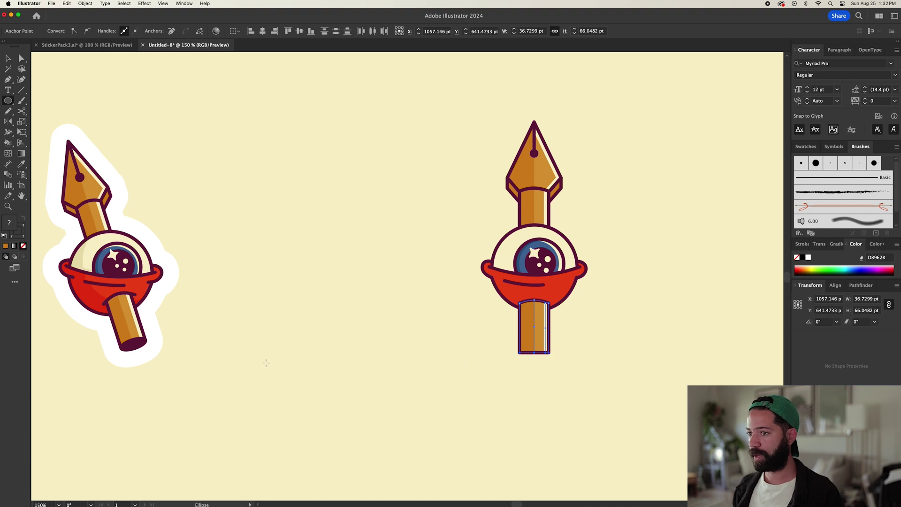
scroll(530, 350, "up", 5)
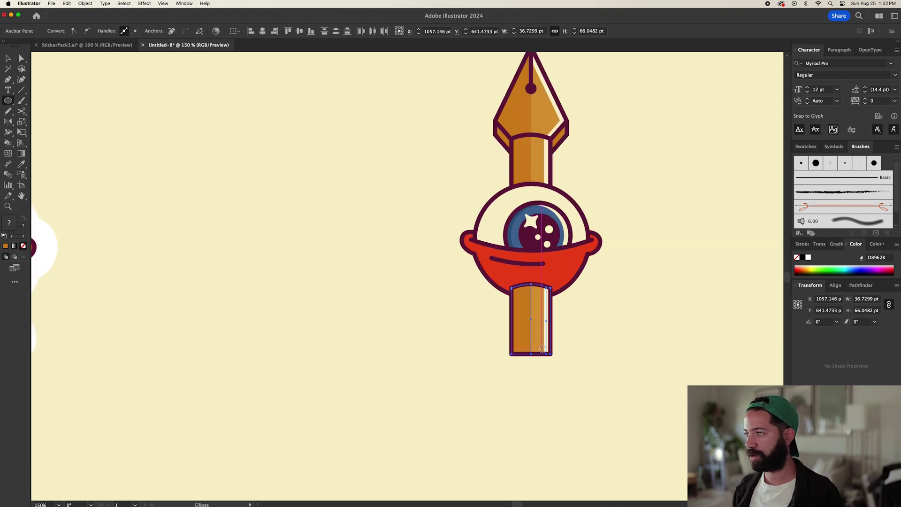
left_click(589, 354, "super")
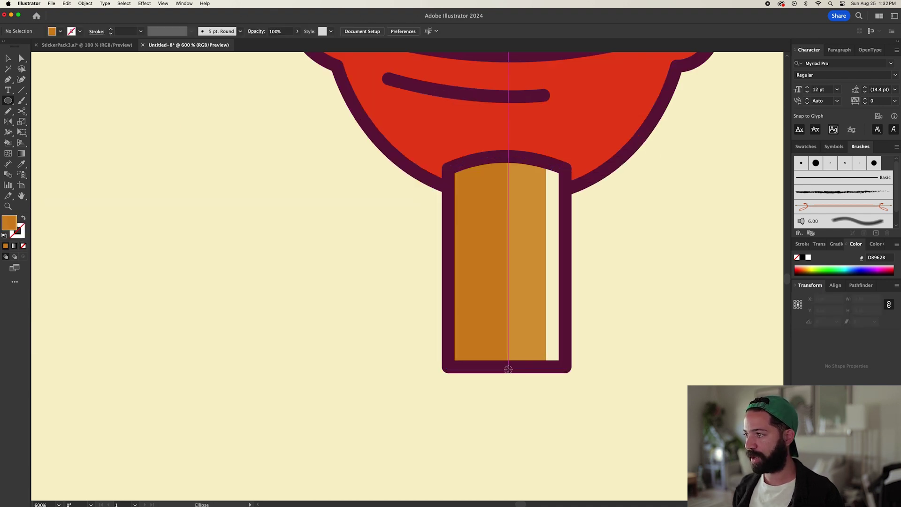
left_click_drag(510, 368, 566, 386)
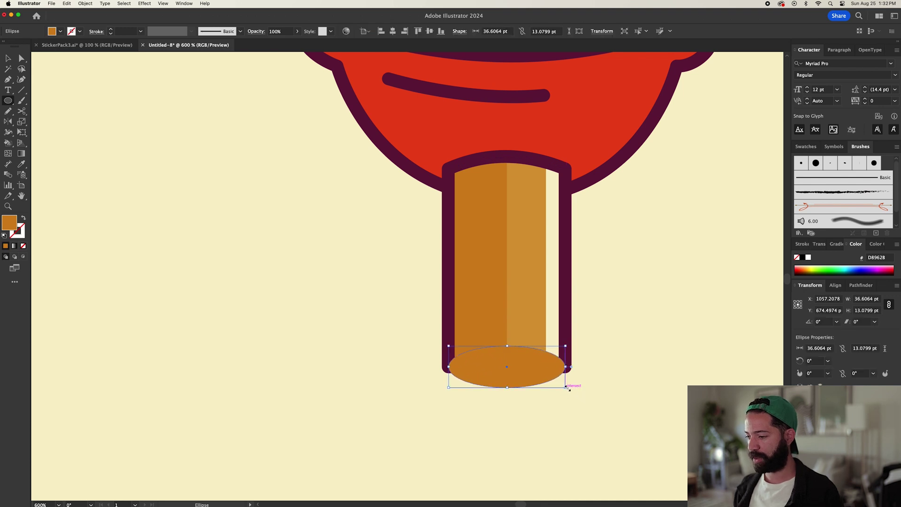
Give the end-cap ellipse a dark maroon fill and 4 pt stroke, and flatten it to about 10.2 pt high
key("i")
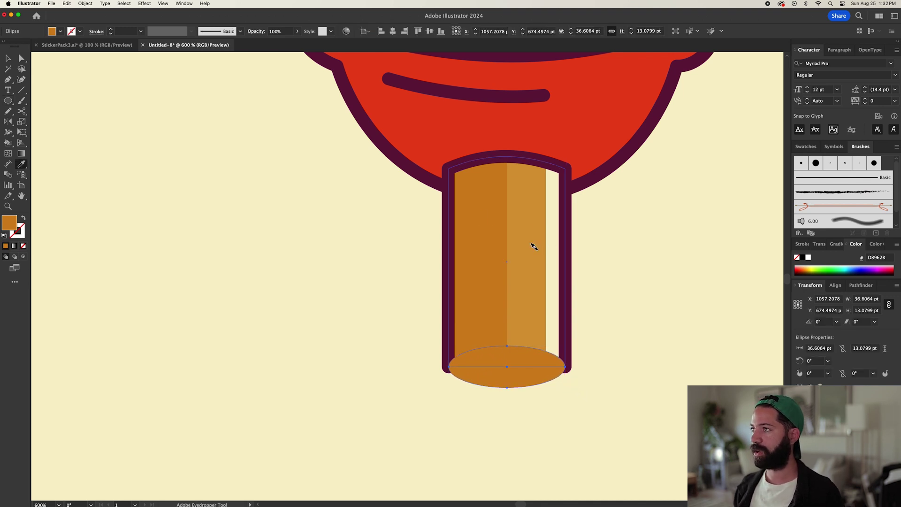
scroll(533, 245, "down", 1)
left_click(557, 254)
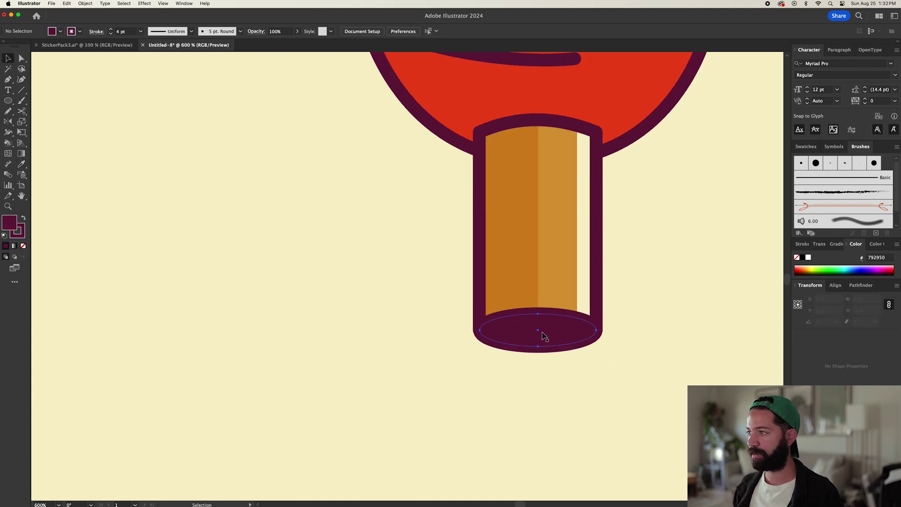
left_click(542, 332)
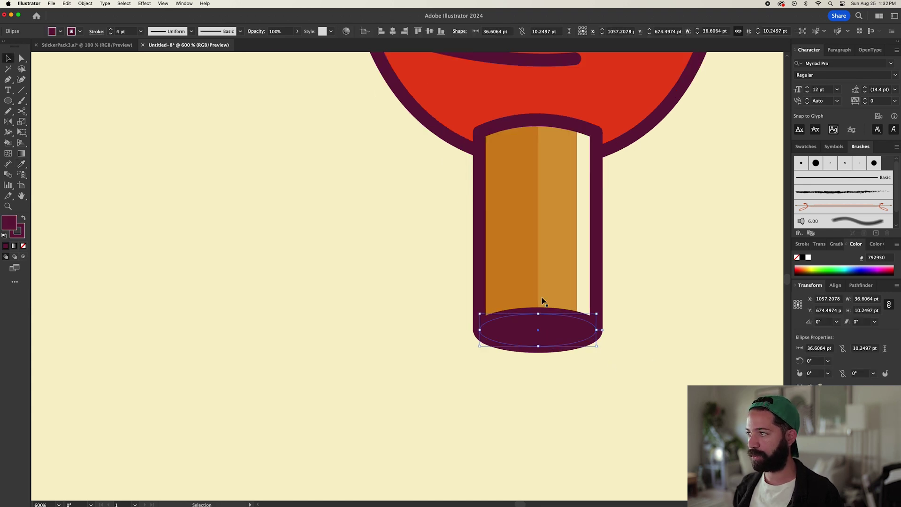
left_click(639, 328)
Cut the maroon end-cap ellipse and paste it in place in front inside the lower shaft's group
left_click(542, 339)
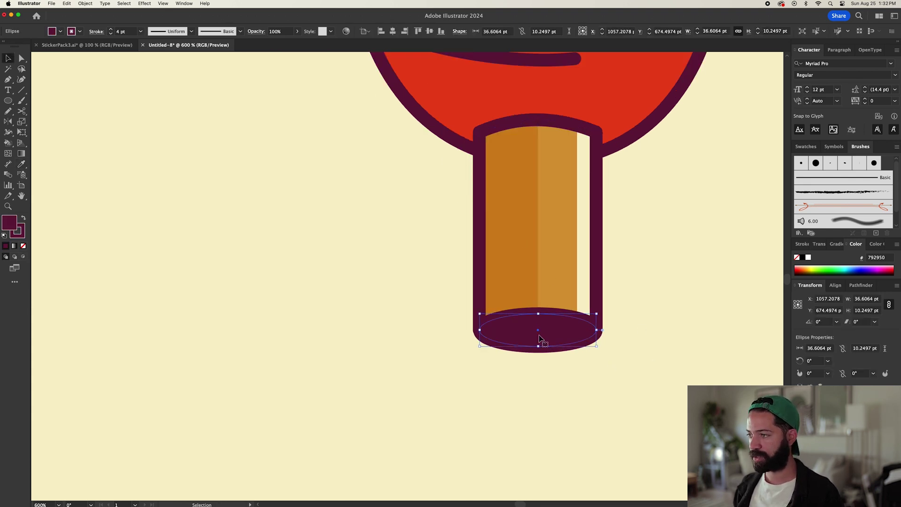
key("a")
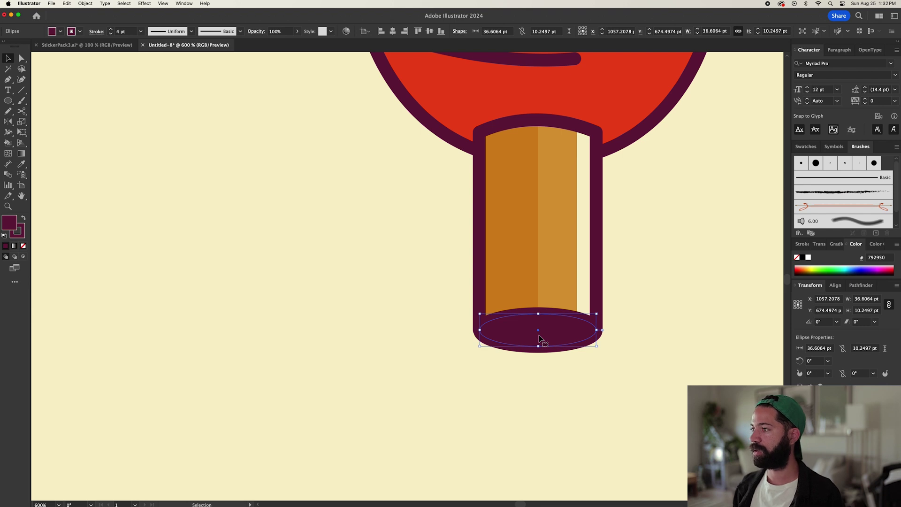
key("Delete")
double_click(558, 286)
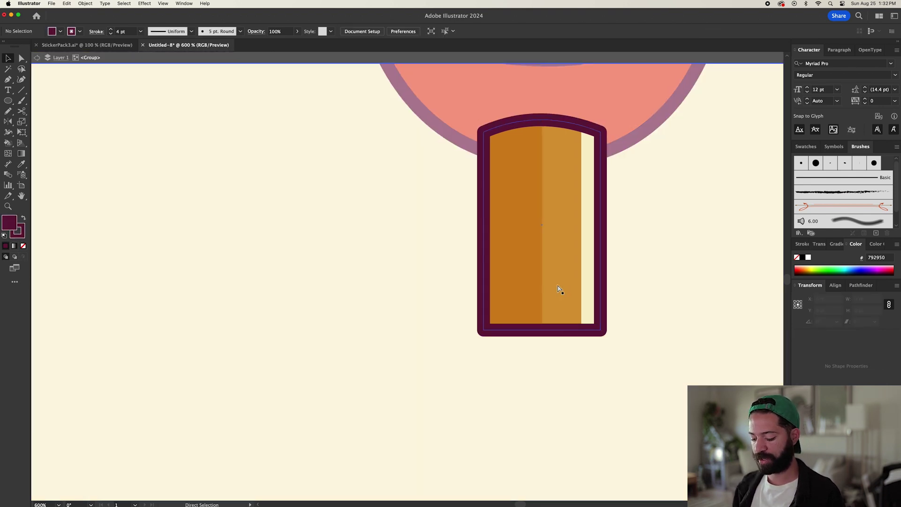
key("v")
key("super+f")
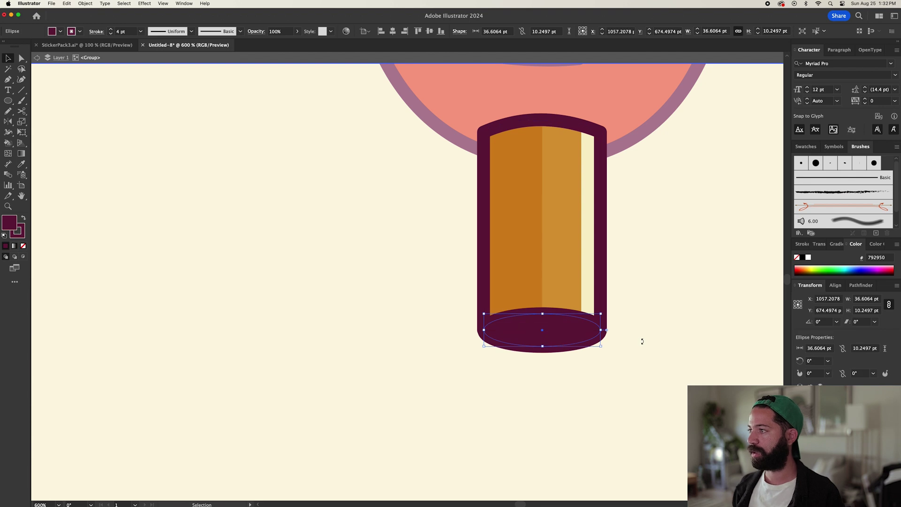
Exit the lower shaft's group, undo the stray move, and deselect everything
double_click(643, 342)
left_click_drag(582, 291, 583, 283)
key("super+z")
left_click(634, 308)
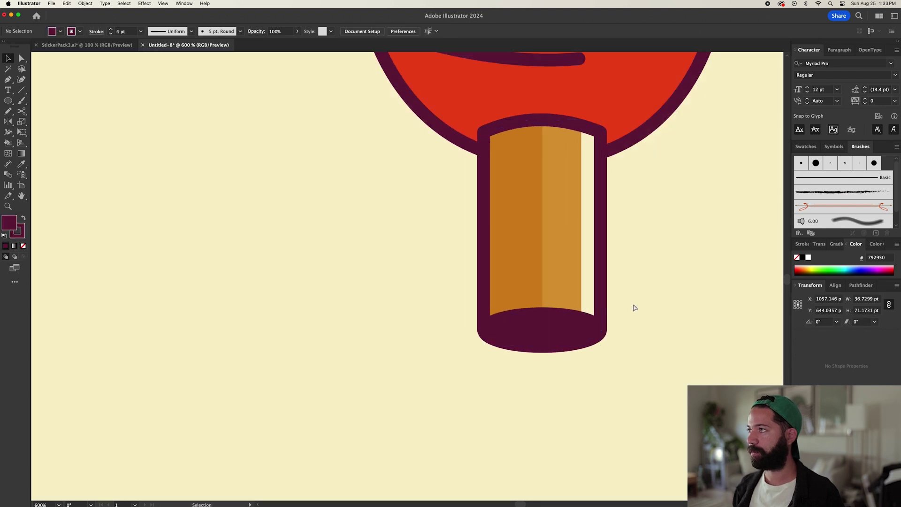
Examine how the shaft's upper outline extends past its sides over the bobber in the finished sticker
scroll(634, 307, "down", 3)
scroll(634, 313, "up", 3)
left_click_drag(597, 347, 597, 347)
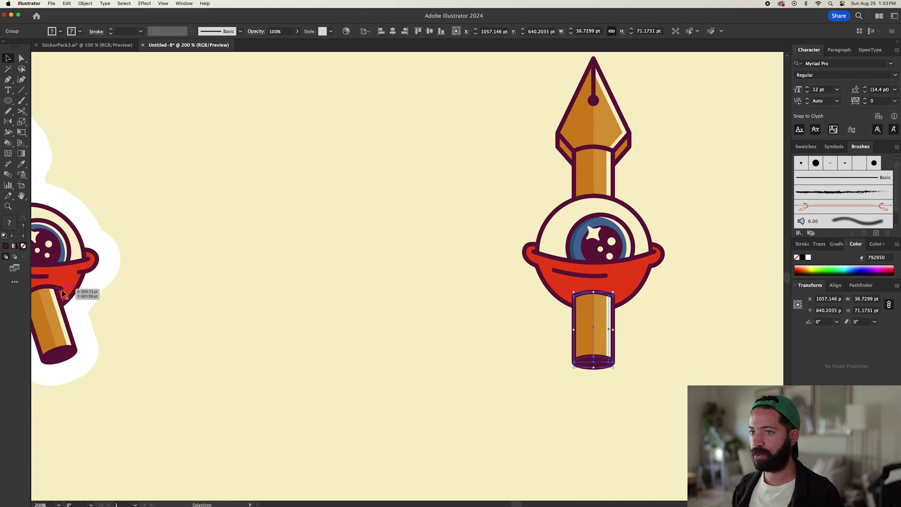
left_click_drag(60, 296, 163, 303)
scroll(164, 303, "up", 5)
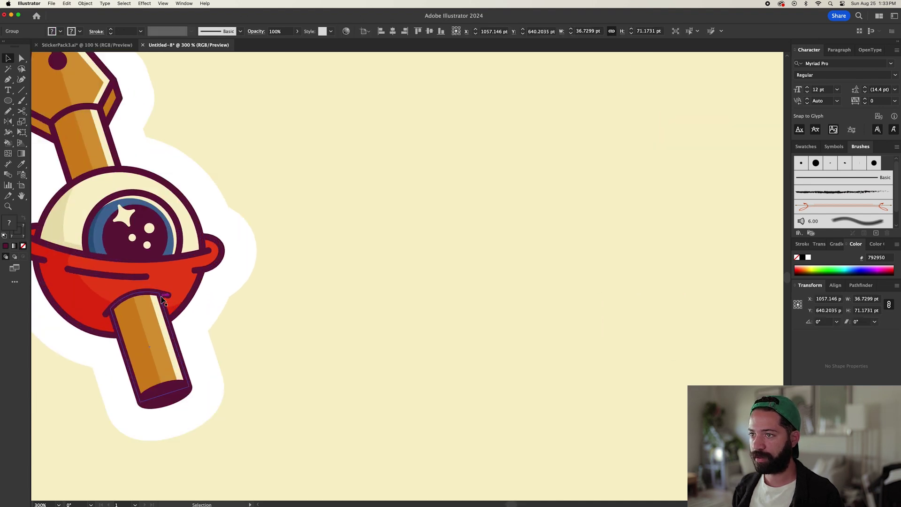
scroll(155, 340, "down", 3)
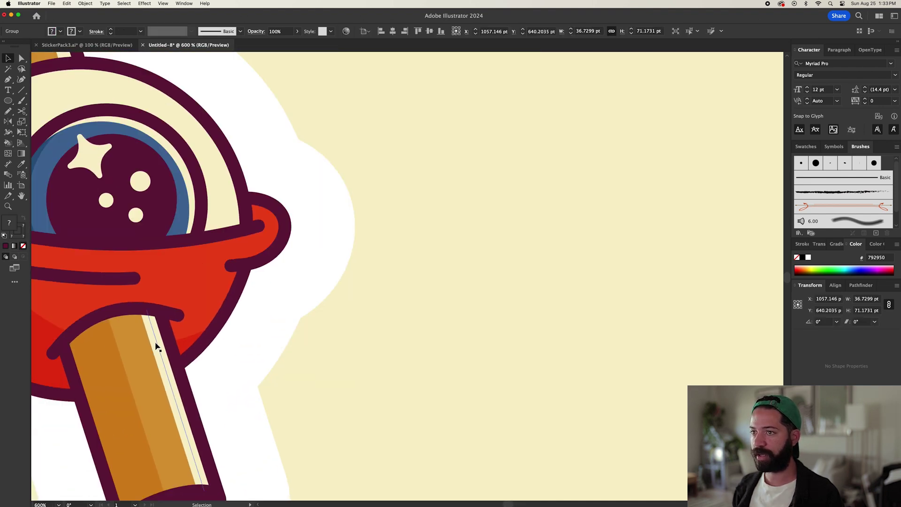
scroll(231, 349, "down", 5)
scroll(412, 343, "right", 6)
scroll(432, 327, "up", 6)
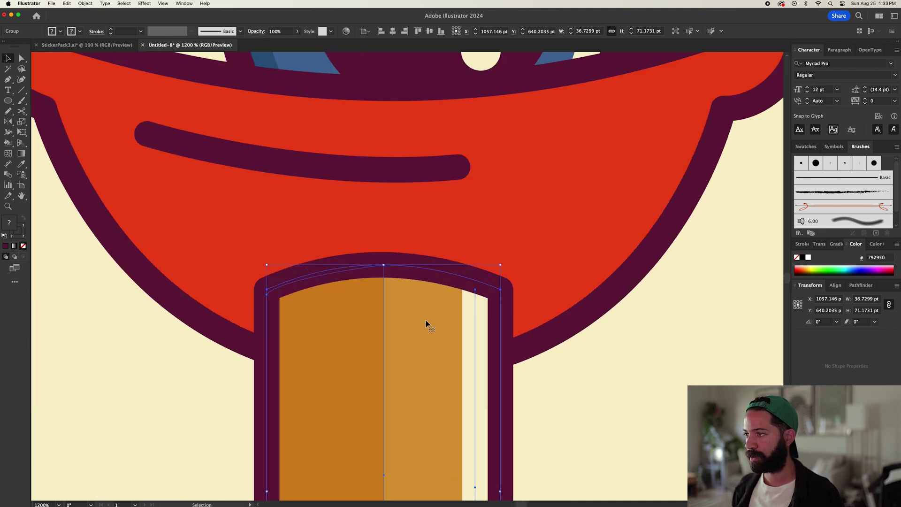
Inside the lower shaft's group, draw a short 4 pt maroon line extending the top arc past the shaft's right edge
double_click(423, 323)
key("a")
scroll(424, 322, "left", 1)
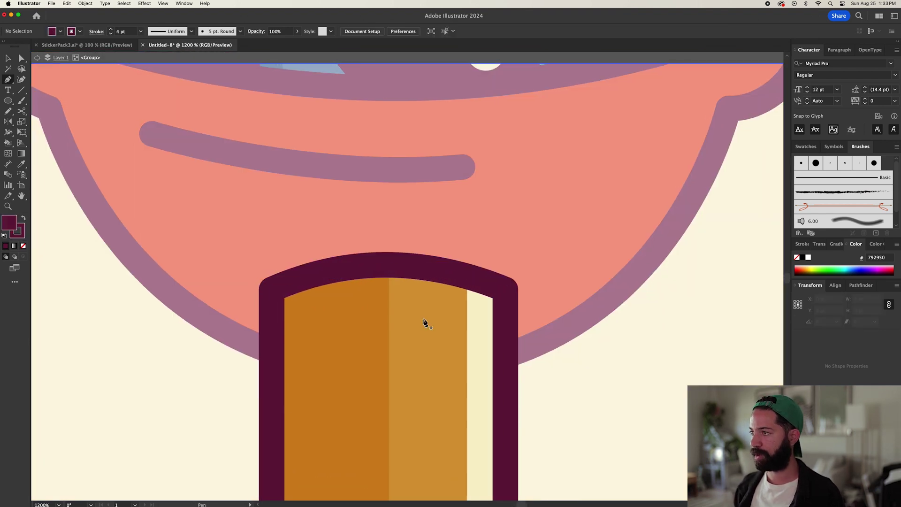
key("p")
left_click(505, 290)
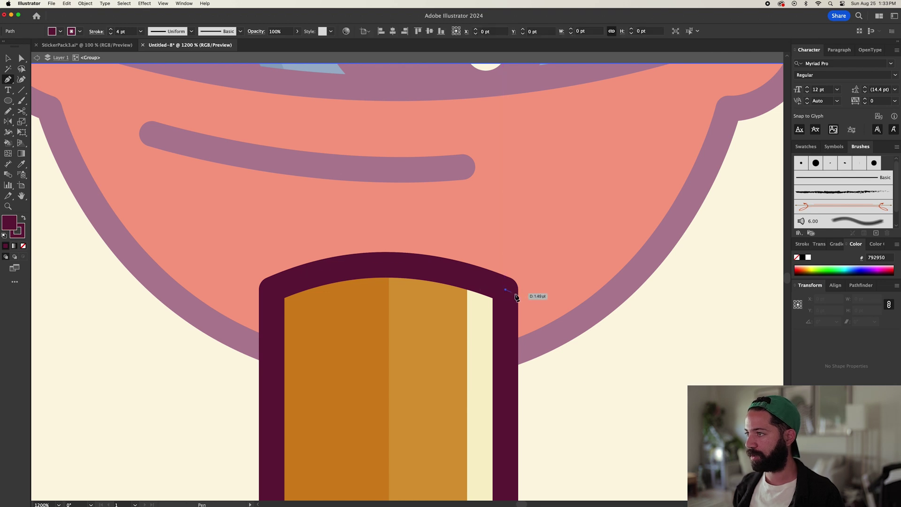
left_click(524, 302)
key("Escape")
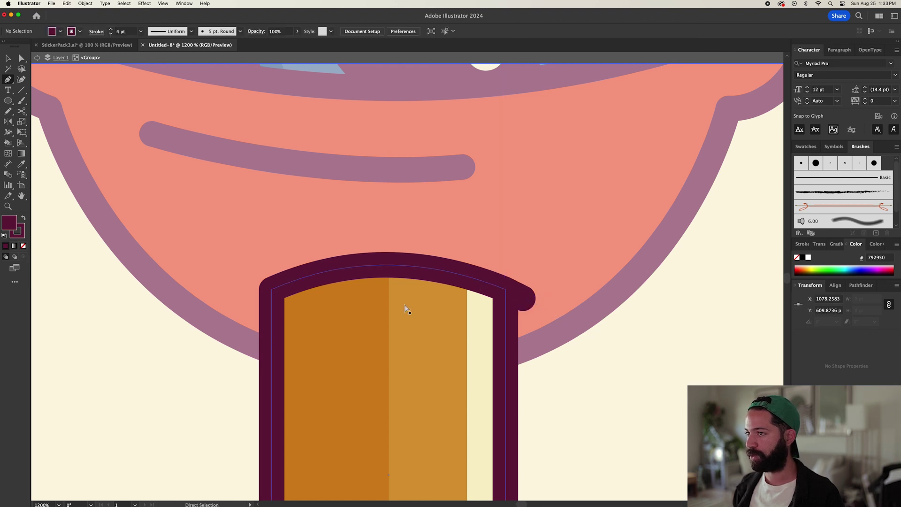
Draw a matching short 4 pt line extending the top arc past the shaft's left edge, and leave the group
key("a")
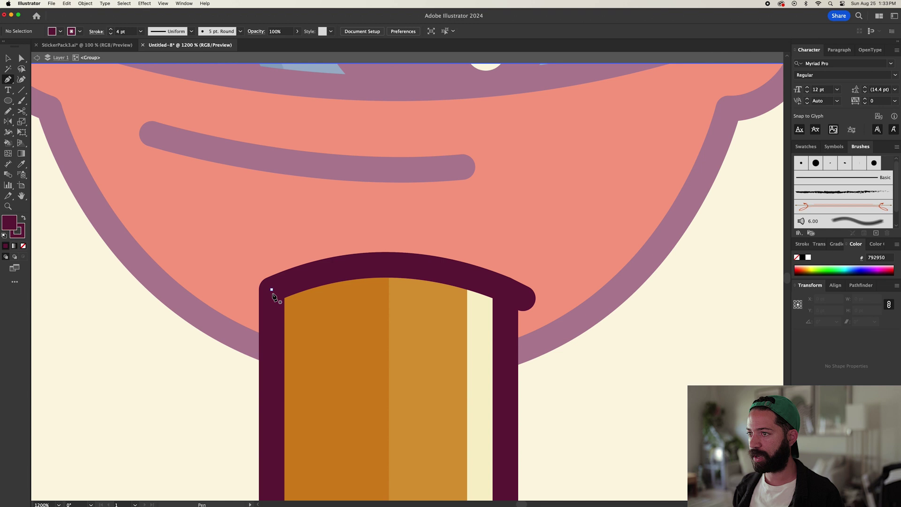
key("p")
left_click(272, 289)
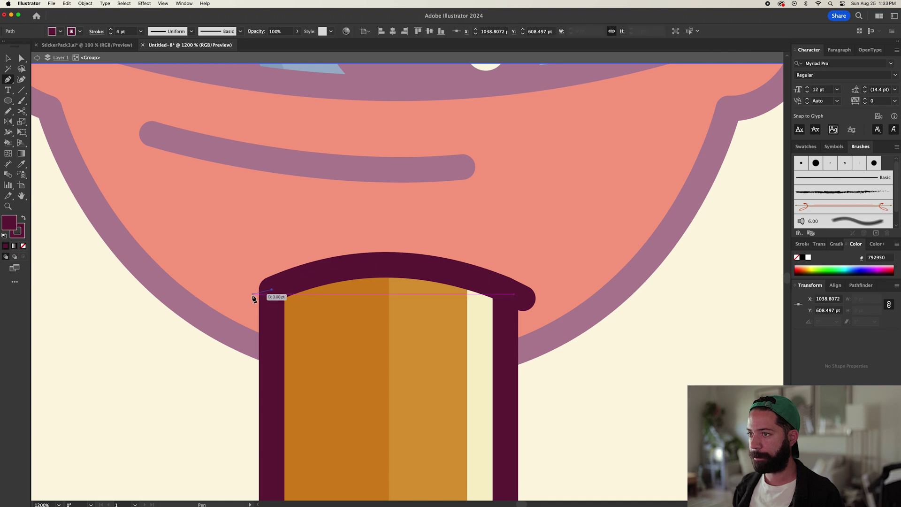
left_click(249, 297)
key("a")
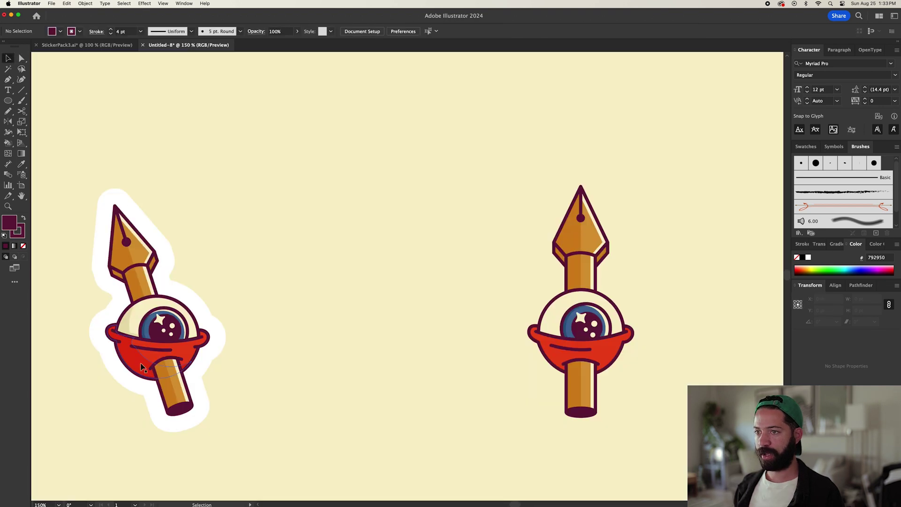
Isolate the red bobber half and draw a curved shading edge from its upper left rim to its lower right outline
scroll(142, 367, "up", 3)
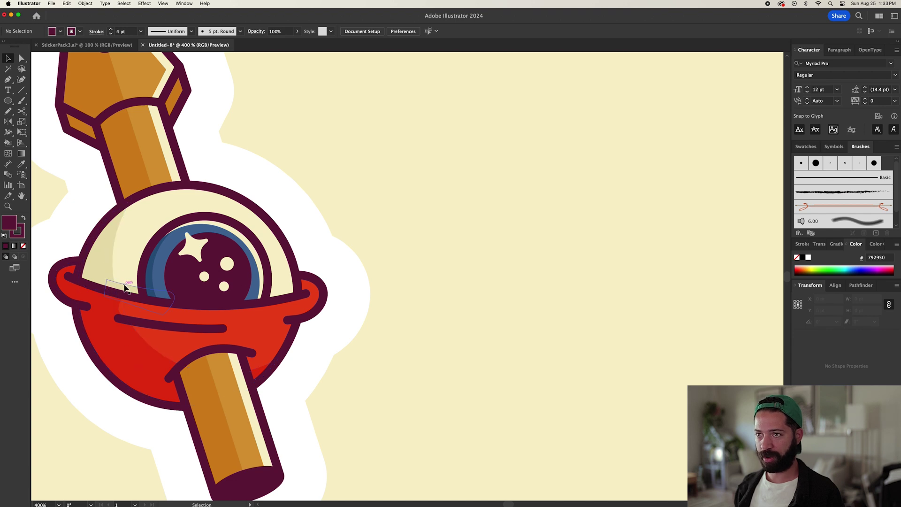
scroll(401, 296, "down", 5)
left_click_drag(457, 287, 318, 299)
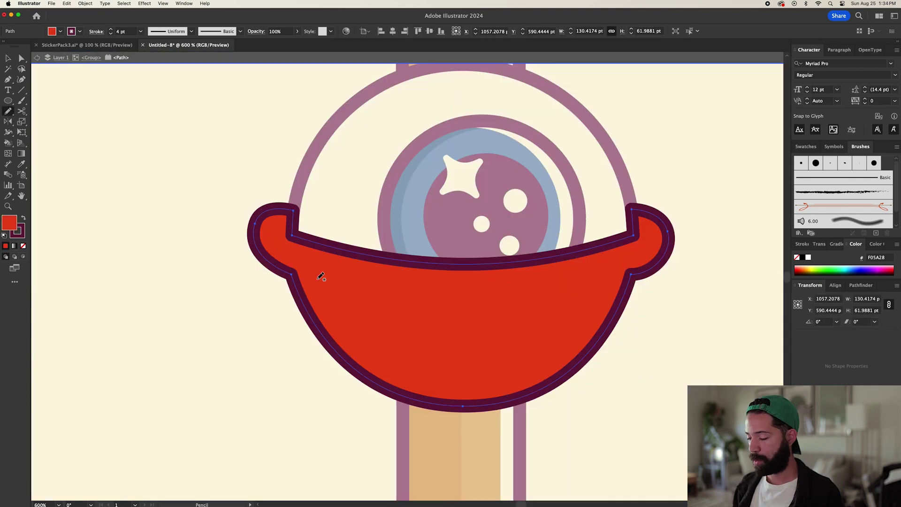
key("p")
key("super+shift+a")
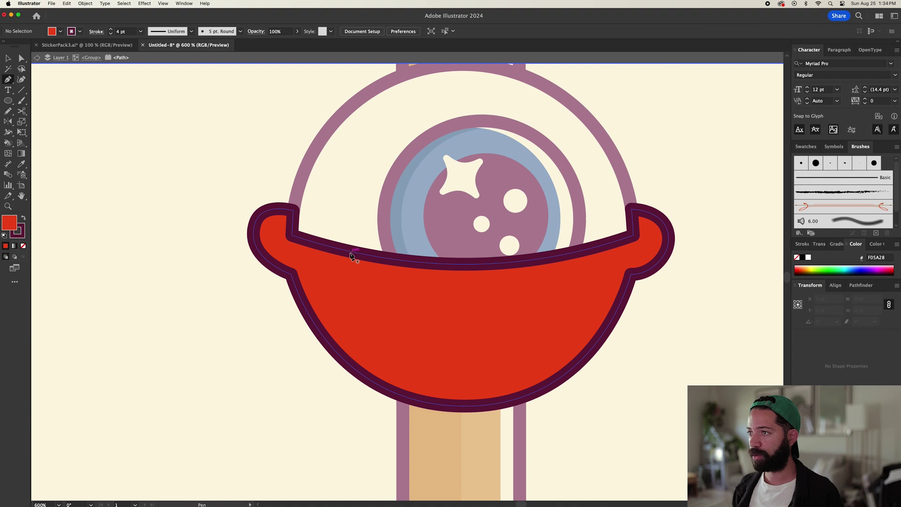
left_click(356, 253)
left_click_drag(352, 279, 363, 296)
left_click(352, 279)
scroll(353, 282, "up", 1)
left_click_drag(435, 387, 524, 403)
left_click(587, 363)
Continue the shading path along the bobber's lower and left outline with the Pencil tool, closing a shape about 105 by 61 pt
key("n")
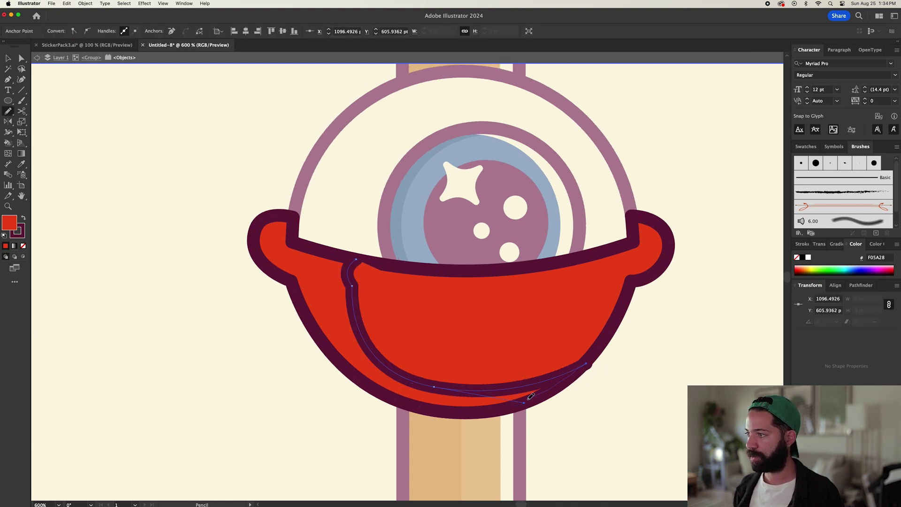
left_click_drag(296, 281, 296, 280)
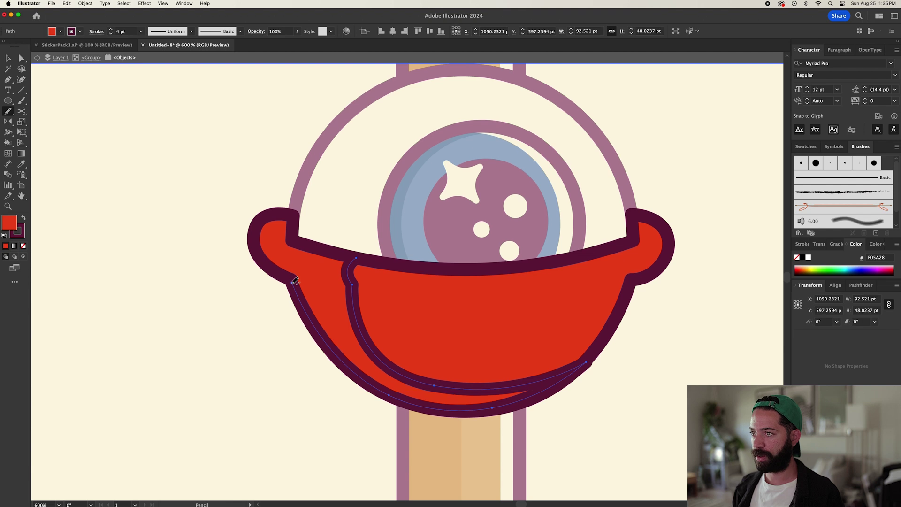
left_click_drag(295, 212, 298, 235)
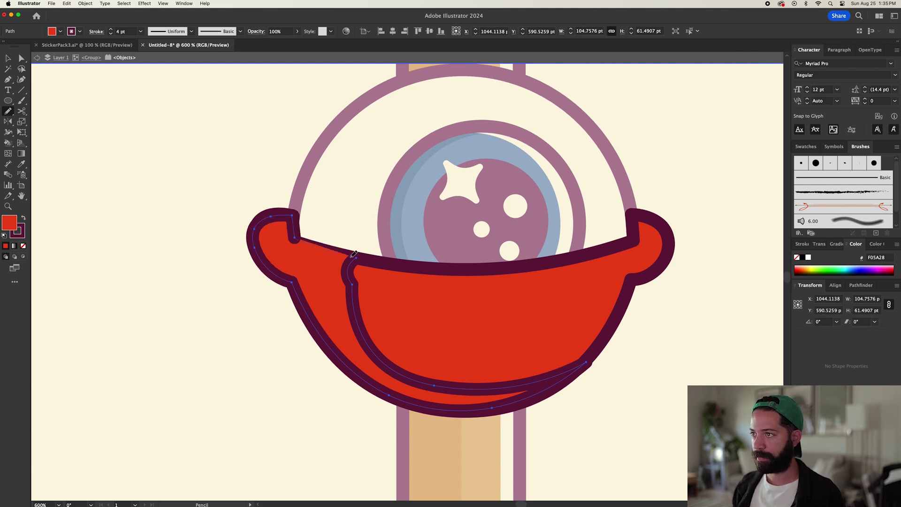
Fill the bobber's shading shape with the darker red E5451A and remove its stroke
key("i")
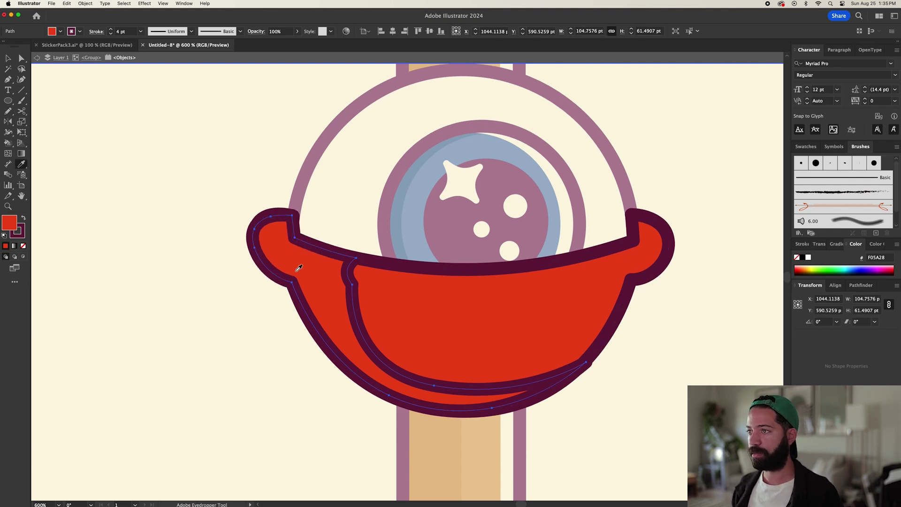
double_click(12, 228)
left_click_drag(217, 200, 222, 204)
left_click(332, 197)
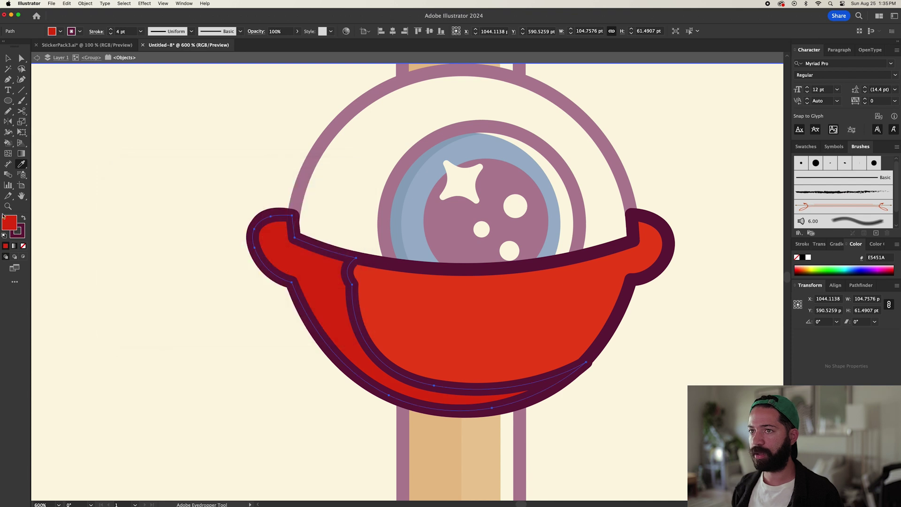
left_click(23, 246)
Place a copy of the red bobber outline in front of the shading, remove its fill, and leave isolation
key("v")
left_click(448, 312)
key("shift+super+bracketright")
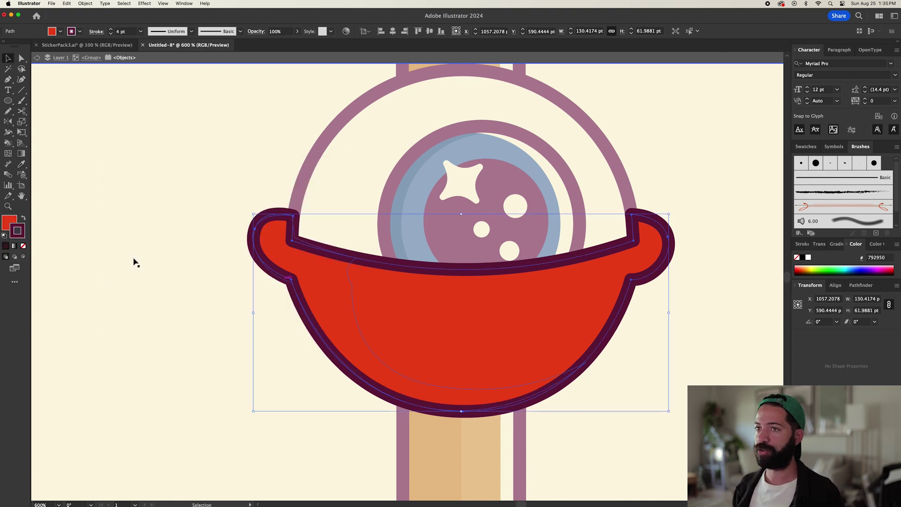
left_click(24, 247)
double_click(193, 324)
Draw a closed shading shape about 30.6 by 54.6 pt along the eyeball's left edge and above the red rim
key("a")
scroll(336, 276, "up", 3)
left_click_drag(386, 321, 381, 334)
scroll(322, 272, "down", 3)
key("p")
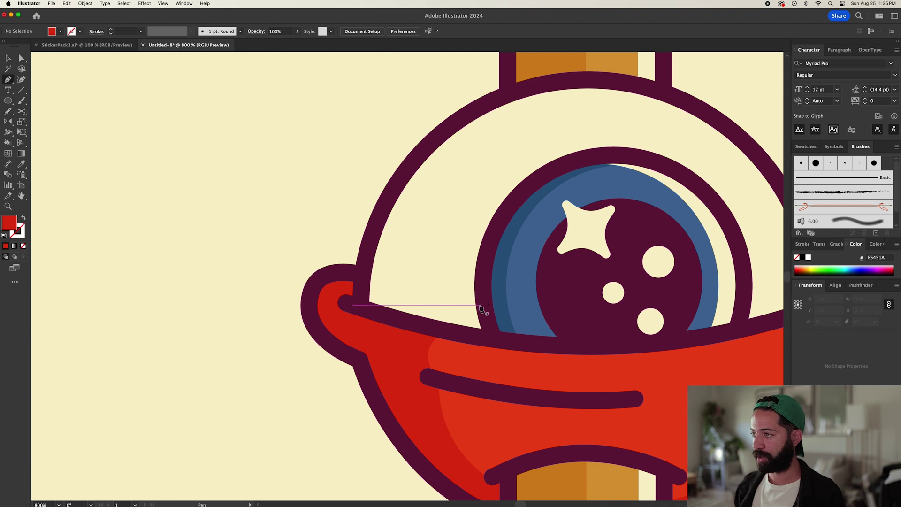
left_click_drag(411, 291, 387, 280)
left_click(412, 291)
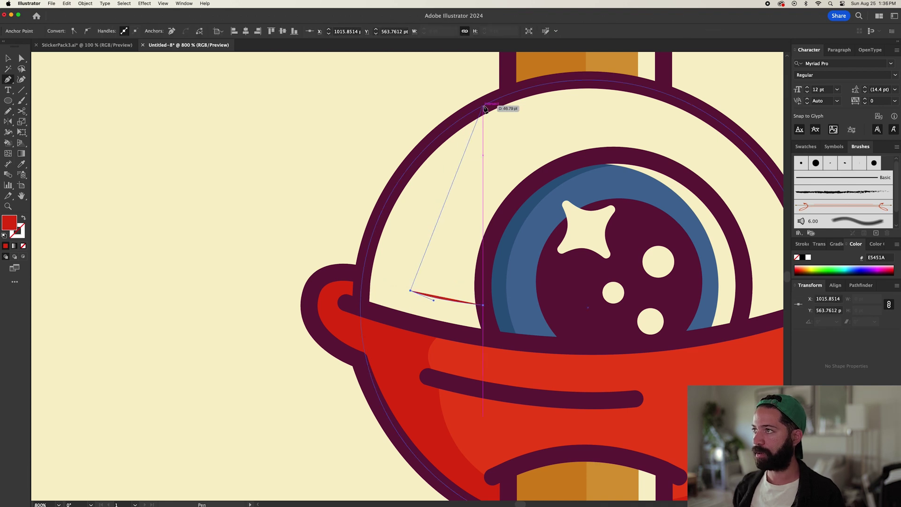
scroll(545, 55, "up", 3)
left_click_drag(545, 52, 564, 113)
left_click(483, 207)
left_click_drag(364, 409, 375, 449)
left_click(493, 354)
left_click(483, 322)
Sample the eyeball's cream for the shading shape and darken its fill to F2E7B6
key("i")
left_click(482, 182)
double_click(9, 222)
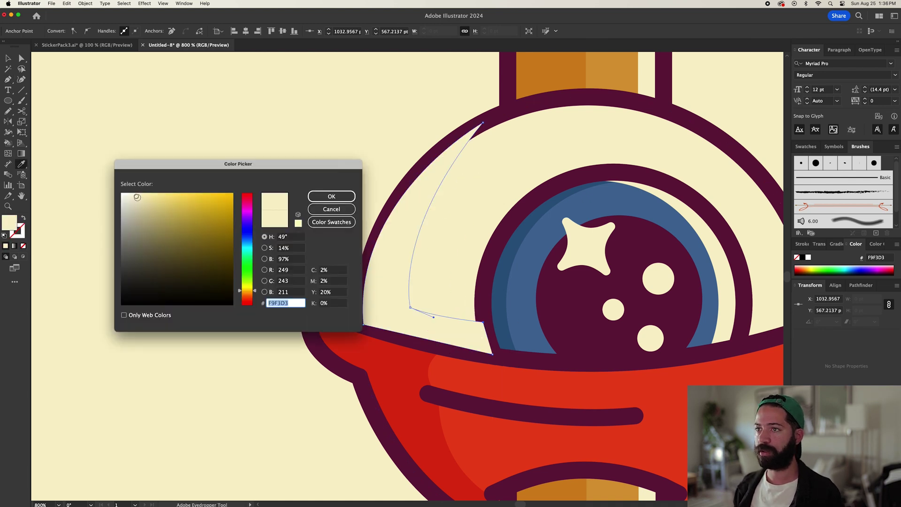
left_click(144, 198)
key("Return")
key("v")
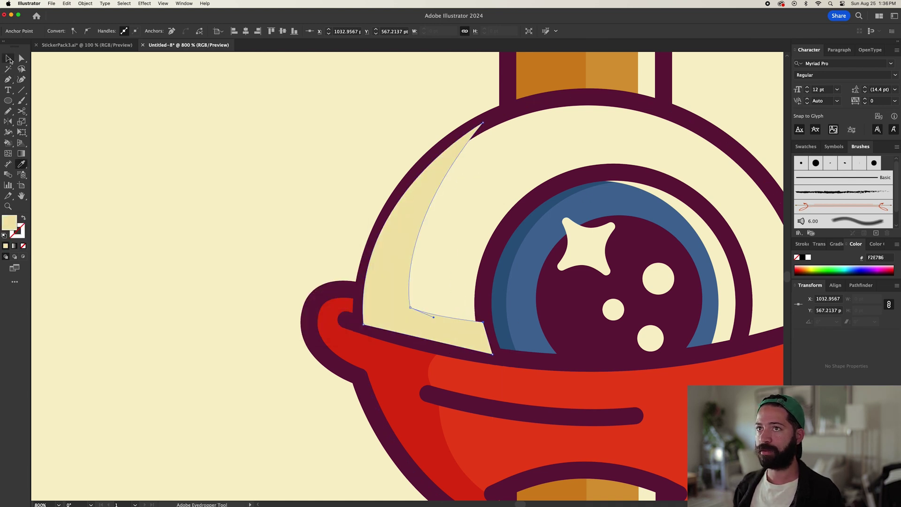
left_click(107, 166)
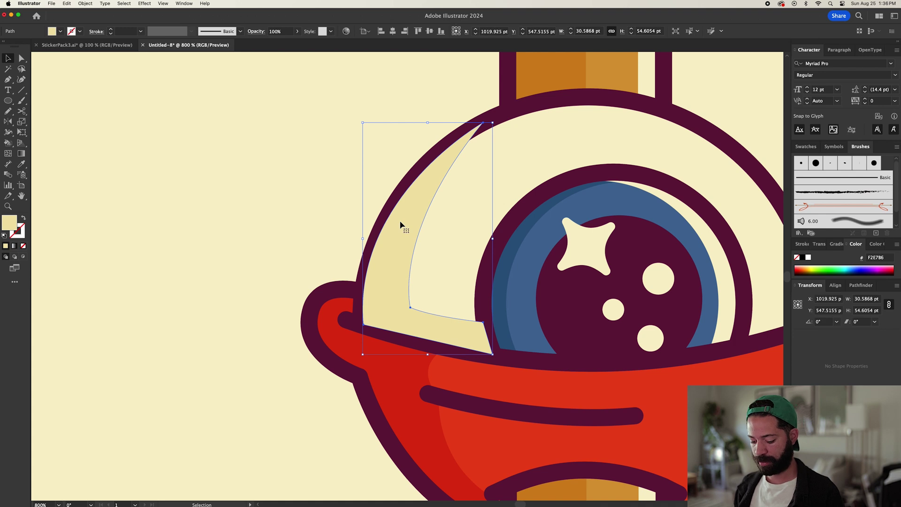
Cut the cream shading shape, isolate the eyeball ellipse, undo its accidental move, and paste the shading in place in front
left_click(400, 225)
left_click(399, 237)
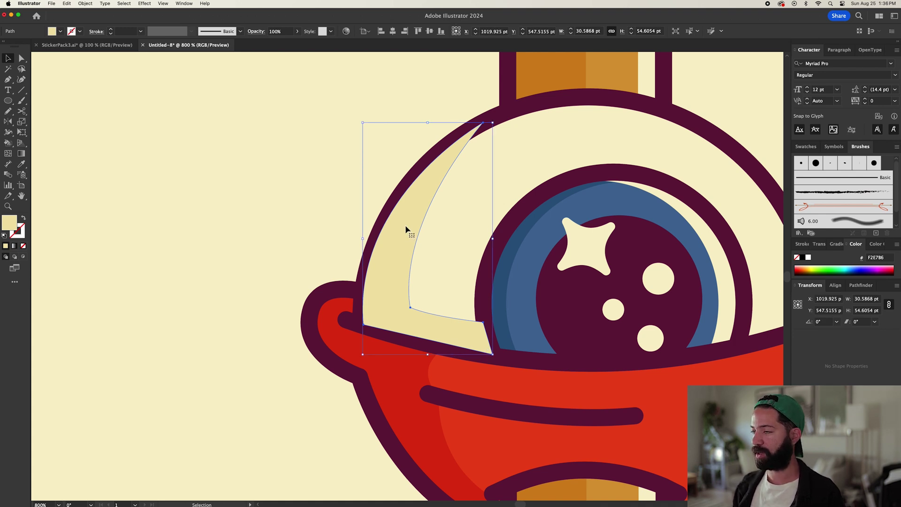
key("Delete")
double_click(422, 227)
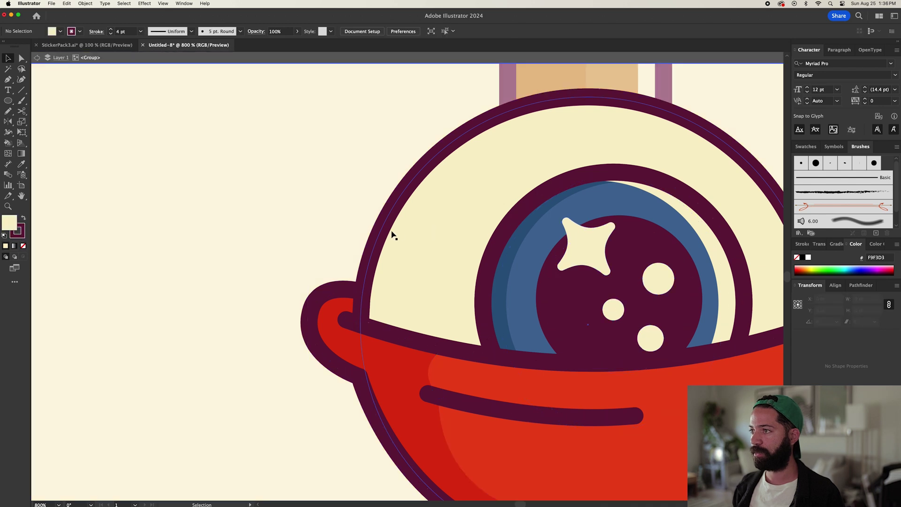
double_click(421, 221)
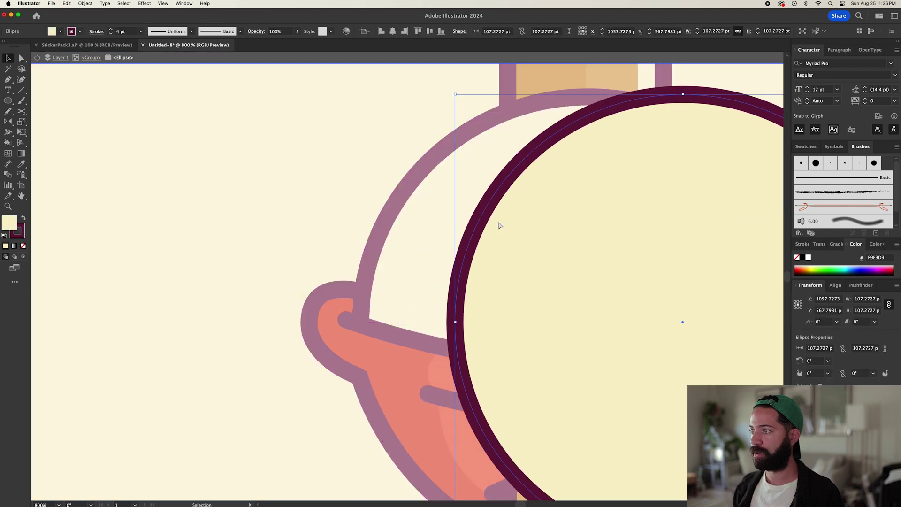
key("ctrl+z")
key("ctrl+z")
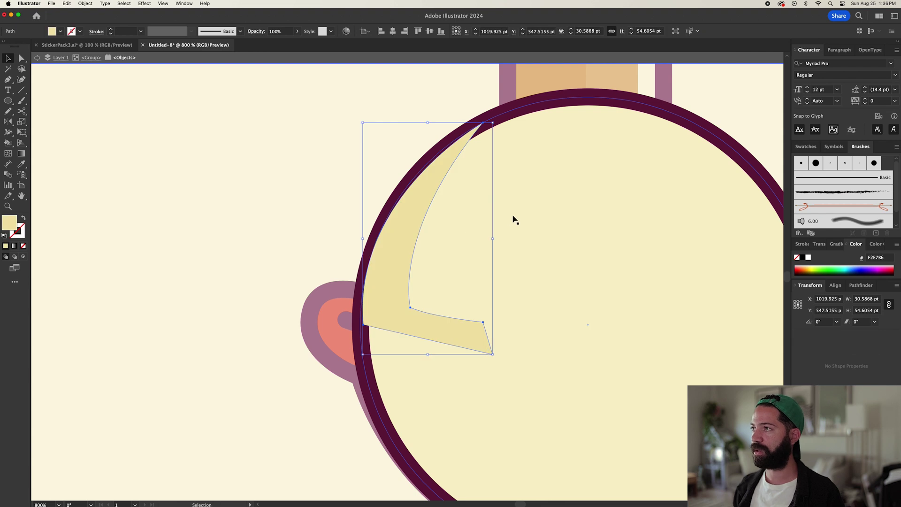
Place a copy of the eyeball ellipse in front of the shading and set the copy's fill to none
left_click(526, 214)
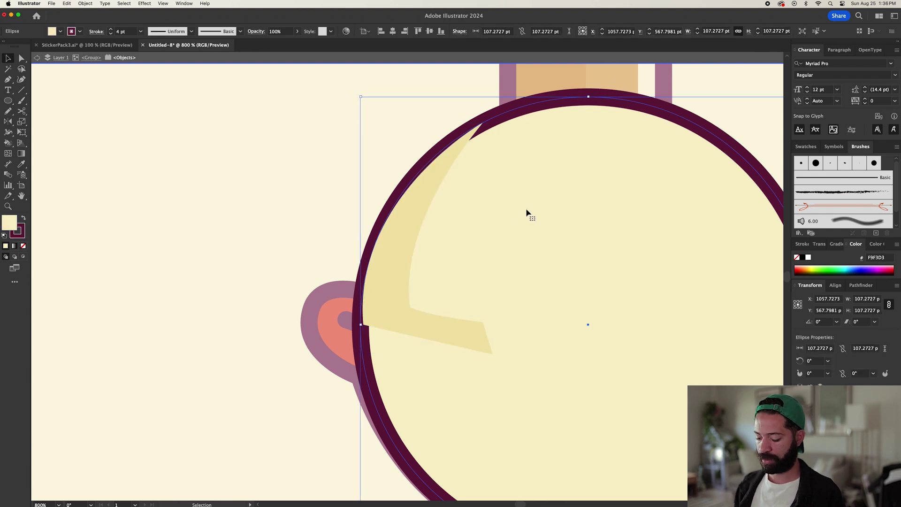
key("a")
key("super+shift+]")
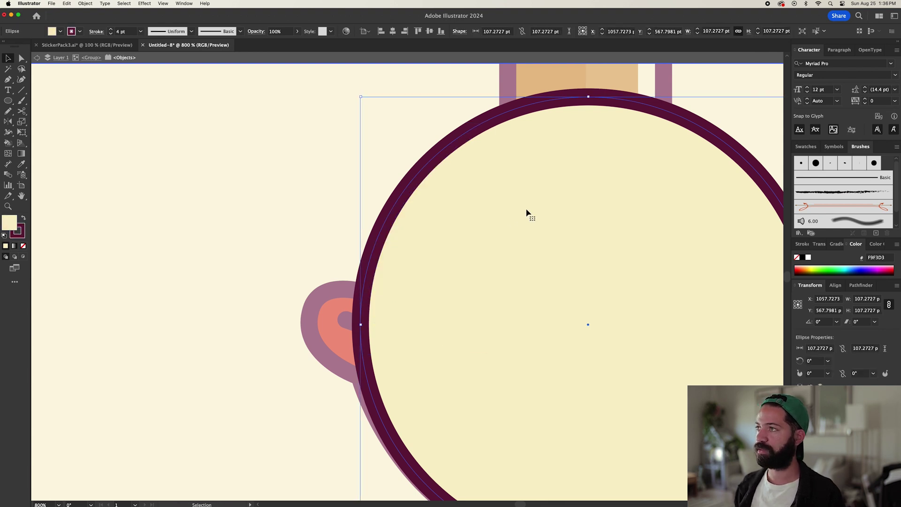
left_click(24, 246)
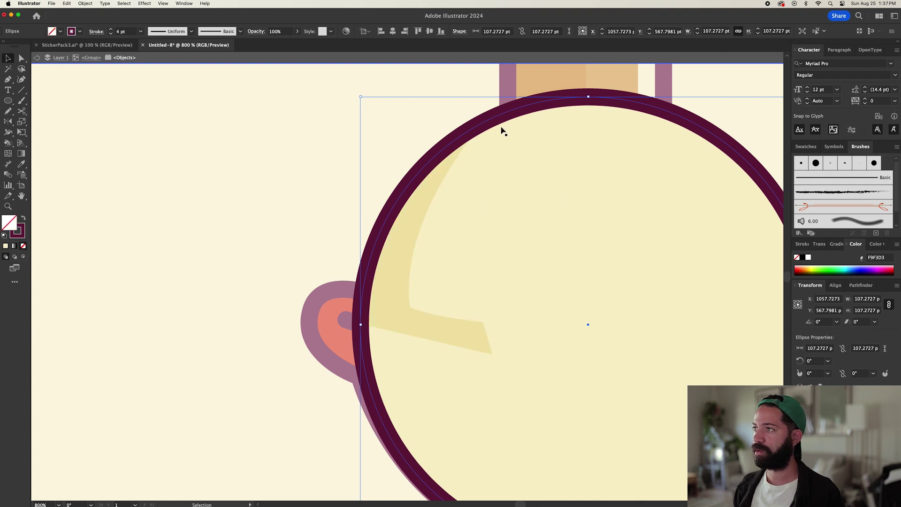
Pull the cream shading's upper tip slightly inside the eyeball outline and leave isolation
left_click_drag(490, 121, 447, 94)
key("super+z")
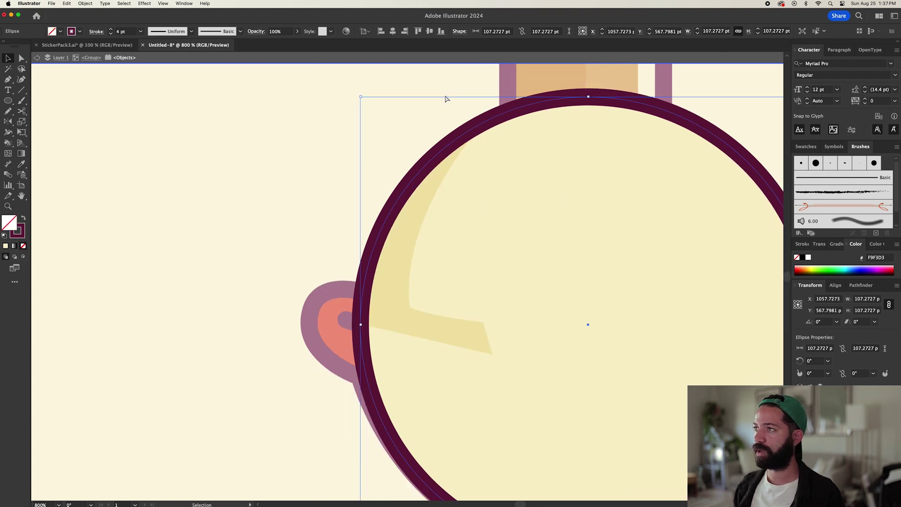
left_click(493, 215)
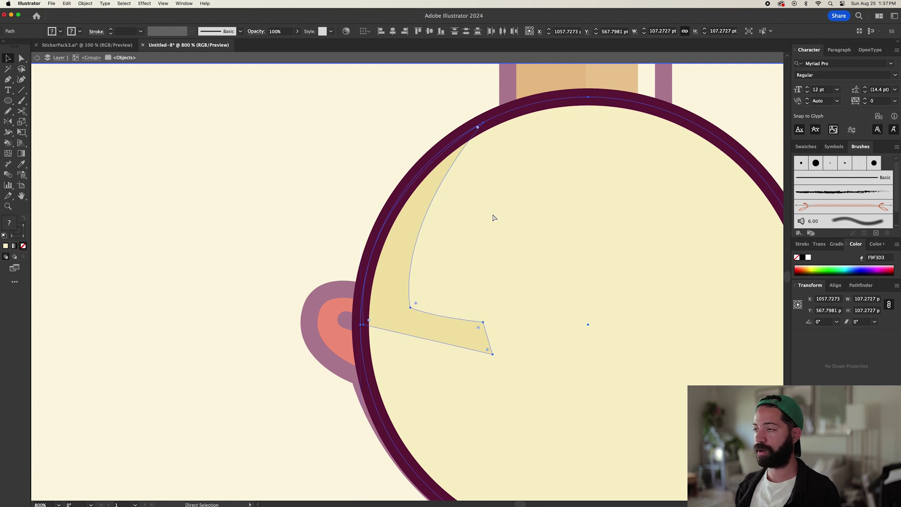
left_click(291, 188)
key("super+minus")
key("super+minus")
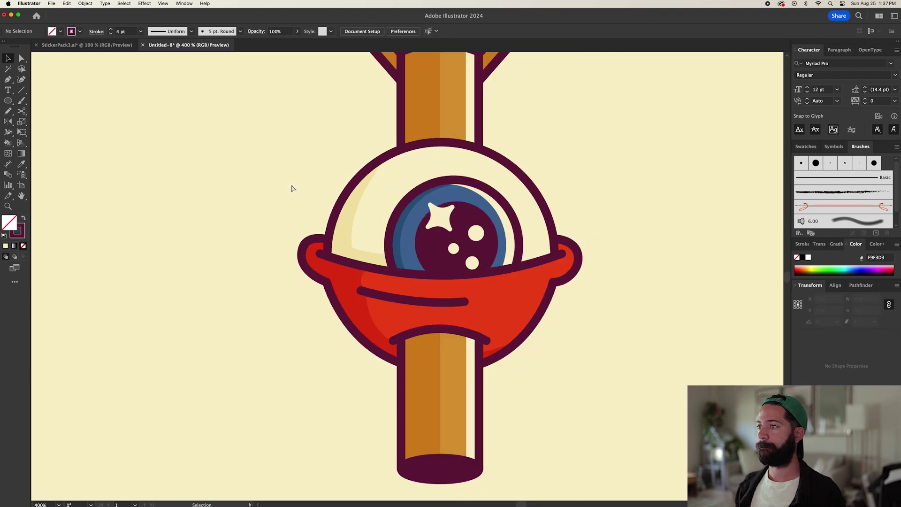
Extend the cream shading's upper tip onto the eyeball outline and shift its inner lower corner toward the iris
key("super+minus")
key("super+minus")
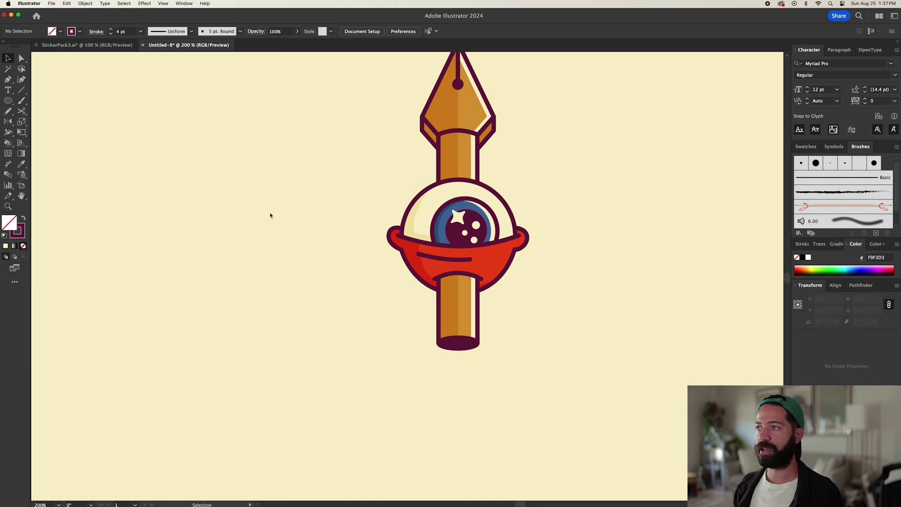
scroll(426, 207, "down", 1)
scroll(426, 216, "up", 3)
key("a")
left_click(406, 202)
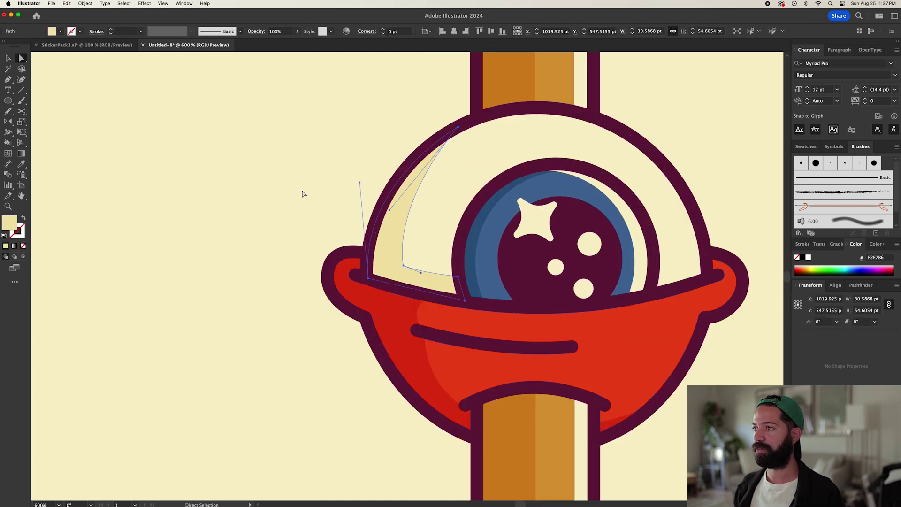
left_click_drag(458, 127, 475, 121)
left_click_drag(411, 201, 391, 197)
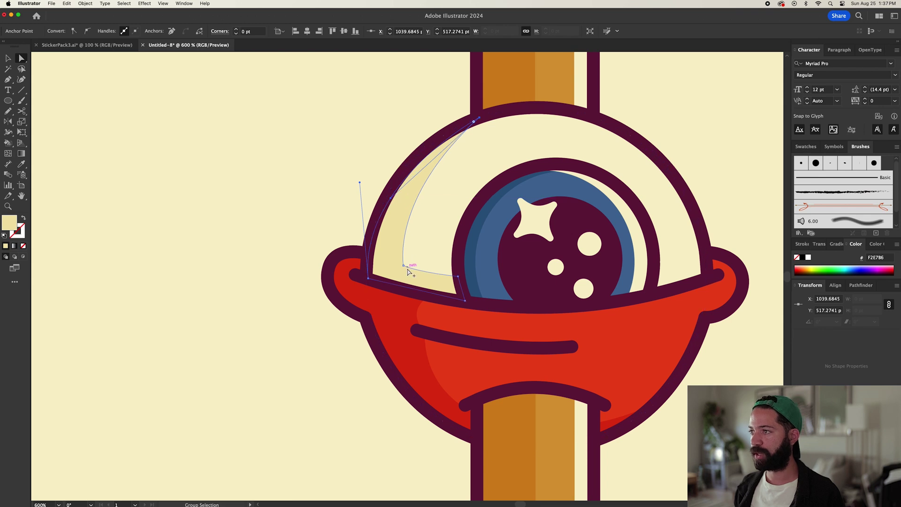
left_click_drag(406, 269, 420, 270)
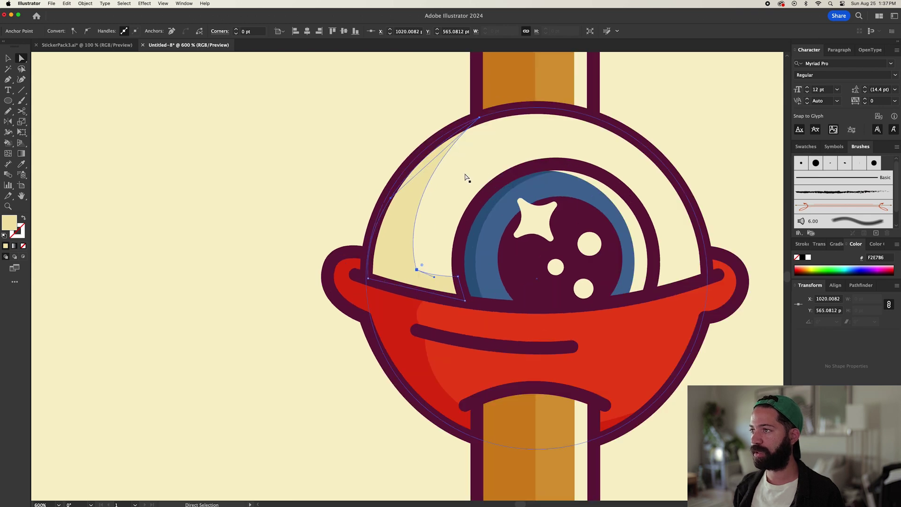
left_click(480, 117)
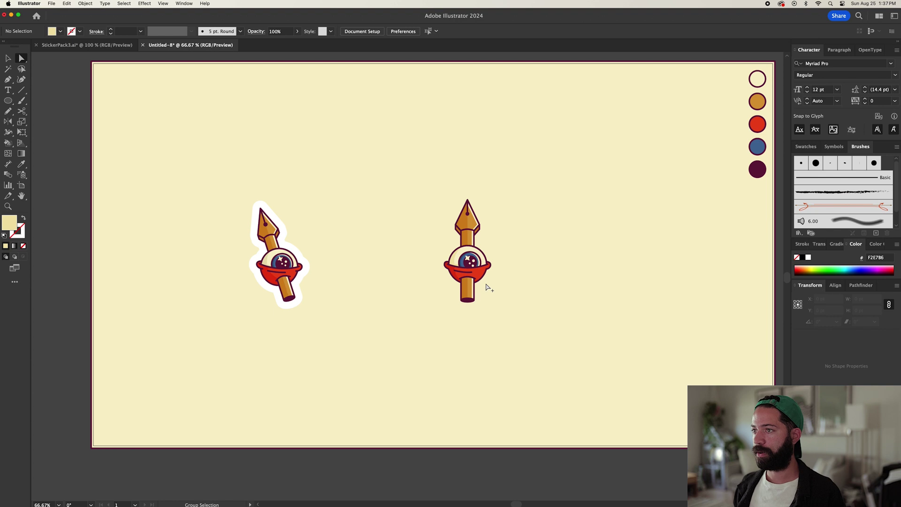
Rotate the eyeball bobber group slightly clockwise around the upright shaft
scroll(488, 287, "up", 3)
scroll(509, 288, "down", 2)
left_click_drag(509, 287, 568, 317)
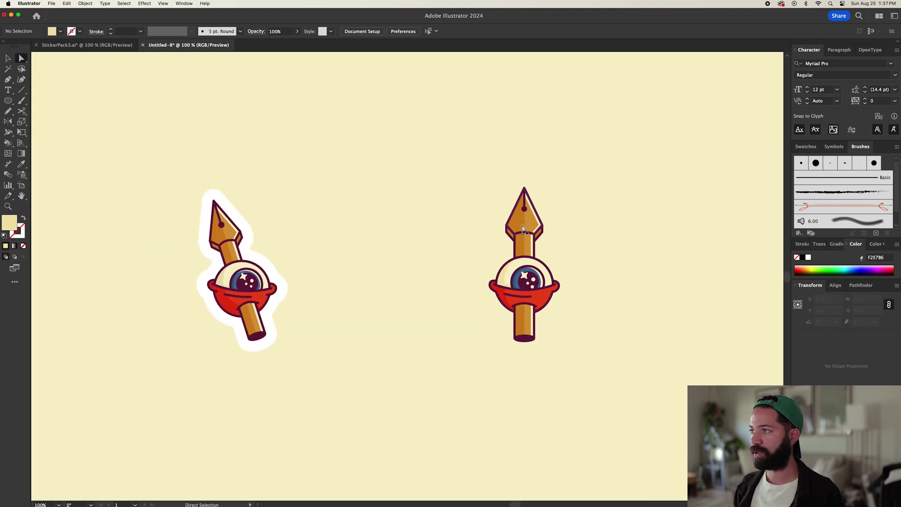
key("v")
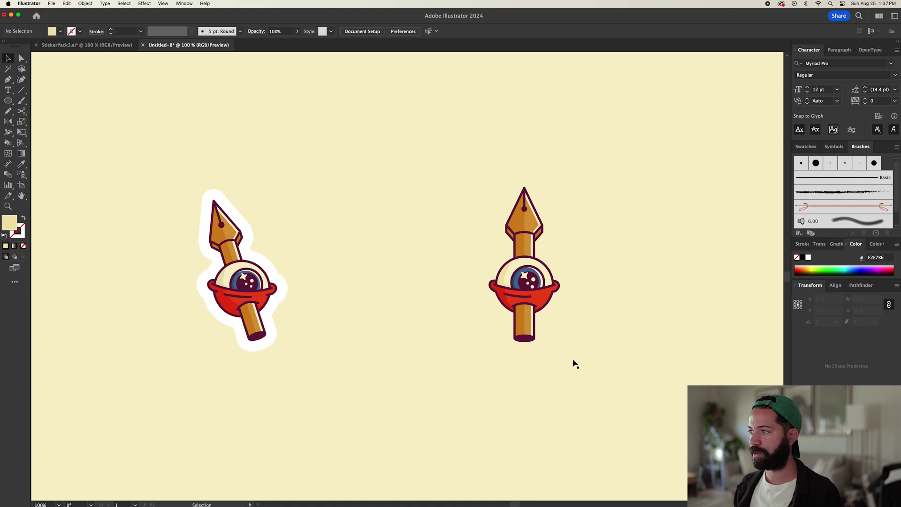
left_click(547, 299)
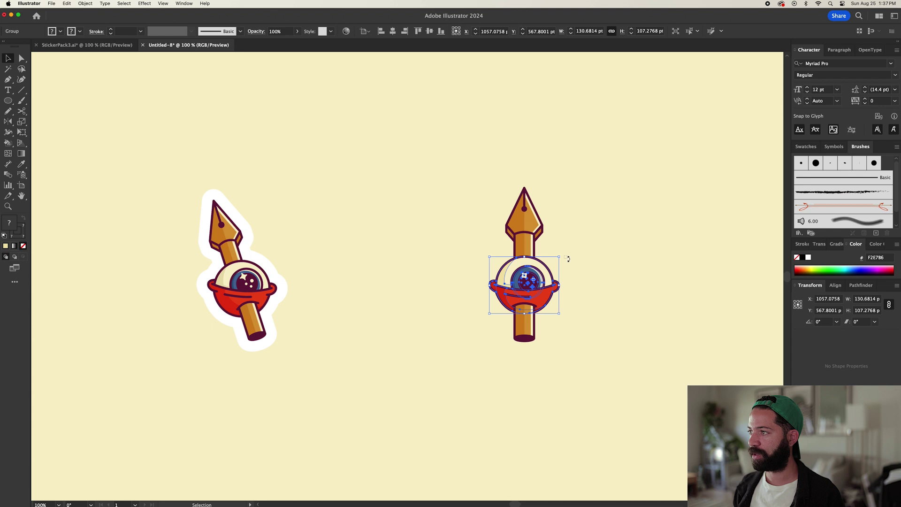
left_click_drag(564, 256, 569, 265)
left_click(551, 291)
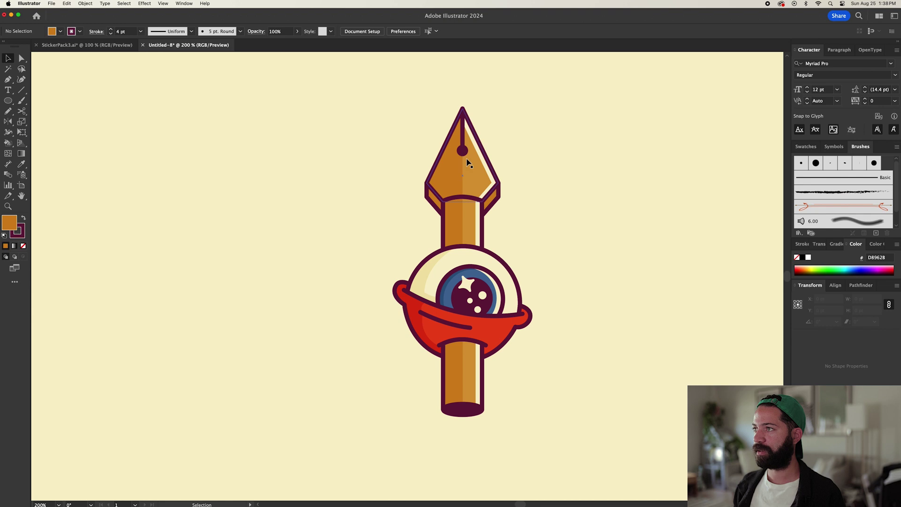
left_click(468, 163)
left_click_drag(432, 200, 409, 206)
key("super+z")
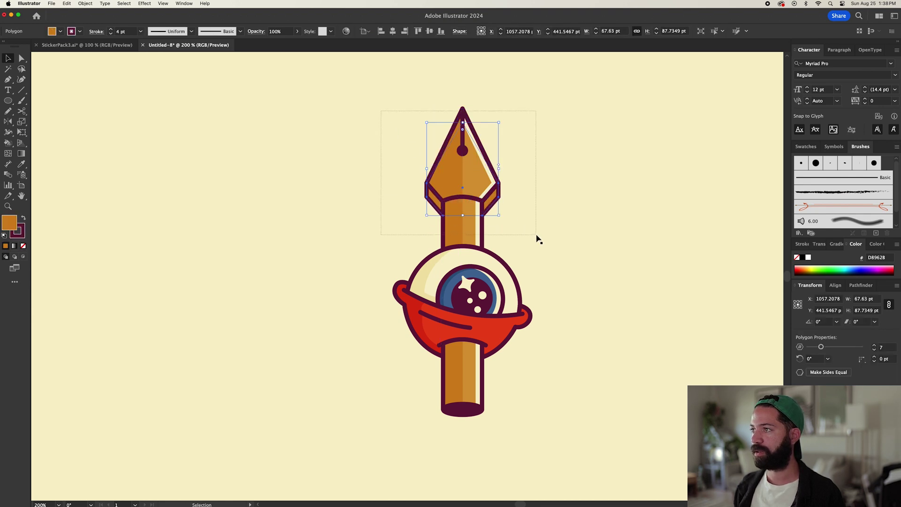
Rotate the nib and shaft parts together about 22° counterclockwise, scaling them down slightly, and refine the bobber's tilt to match
left_click_drag(536, 235, 537, 236)
left_click_drag(411, 380, 497, 423)
left_click_drag(470, 175, 615, 157)
key("super+z")
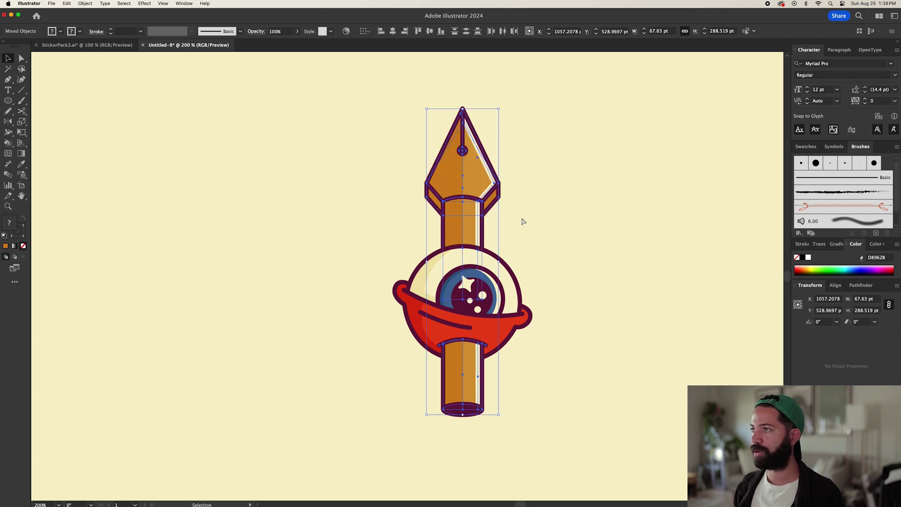
left_click_drag(500, 418, 482, 382)
key("super+minus")
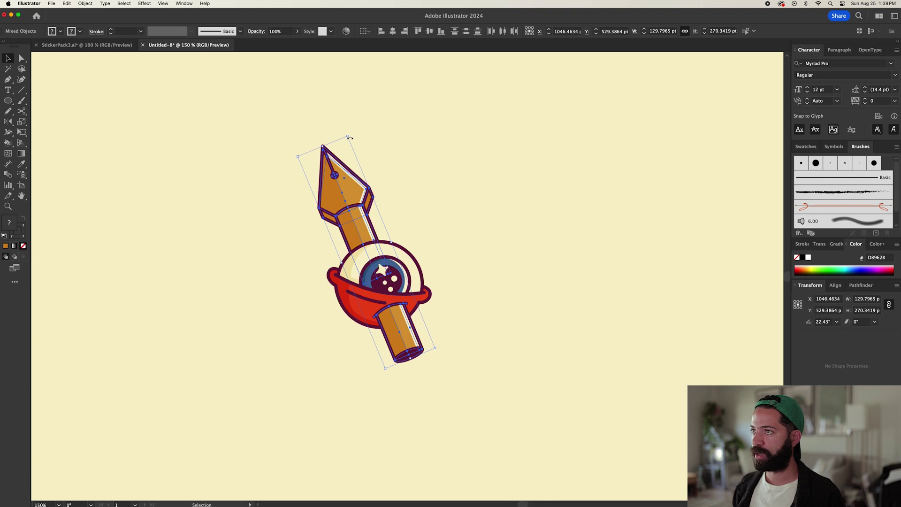
left_click_drag(349, 135, 347, 140)
left_click(432, 339)
left_click_drag(395, 327, 398, 334)
left_click(475, 335)
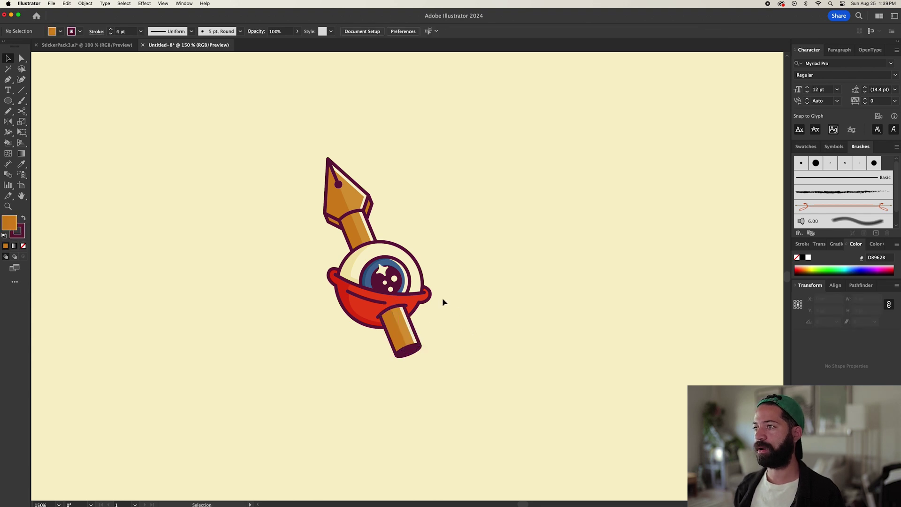
left_click(409, 278)
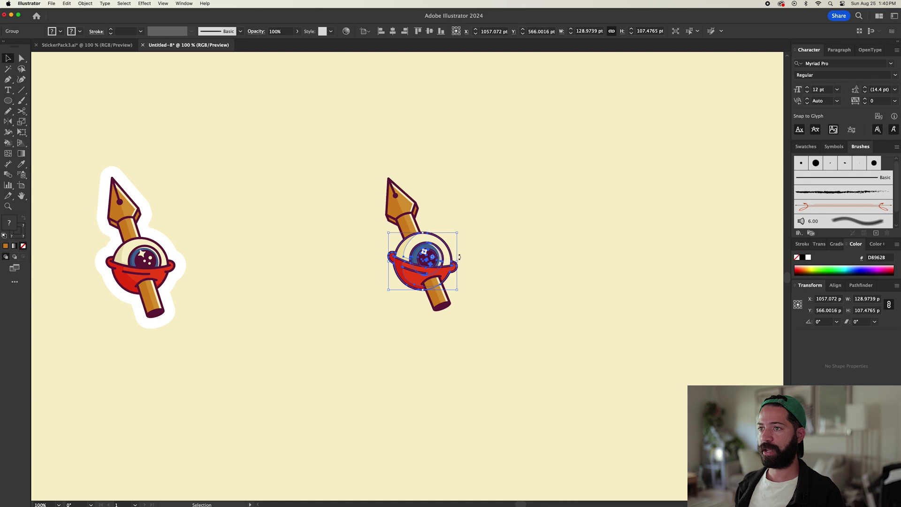
left_click(376, 267)
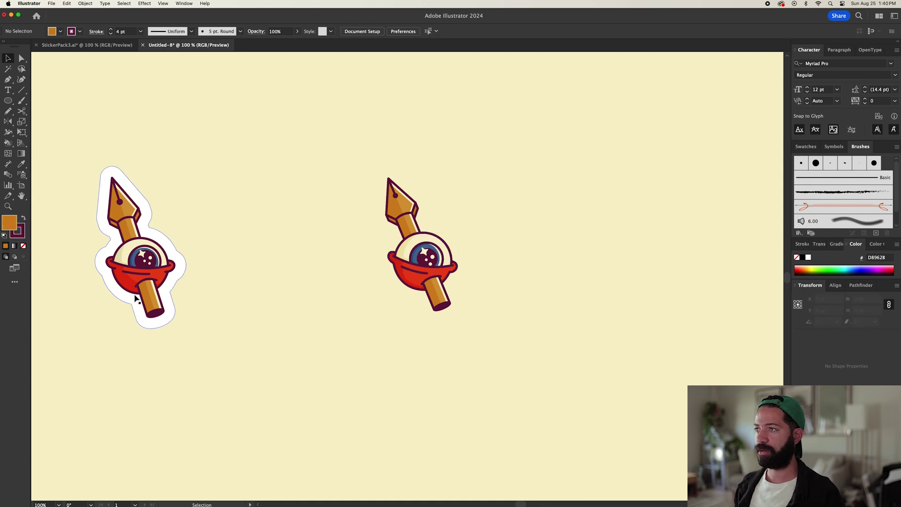
Copy the entire pen-and-bobber artwork, paste it in place in front as a group, and undo the test move
left_click_drag(474, 290, 506, 351)
key("super+c")
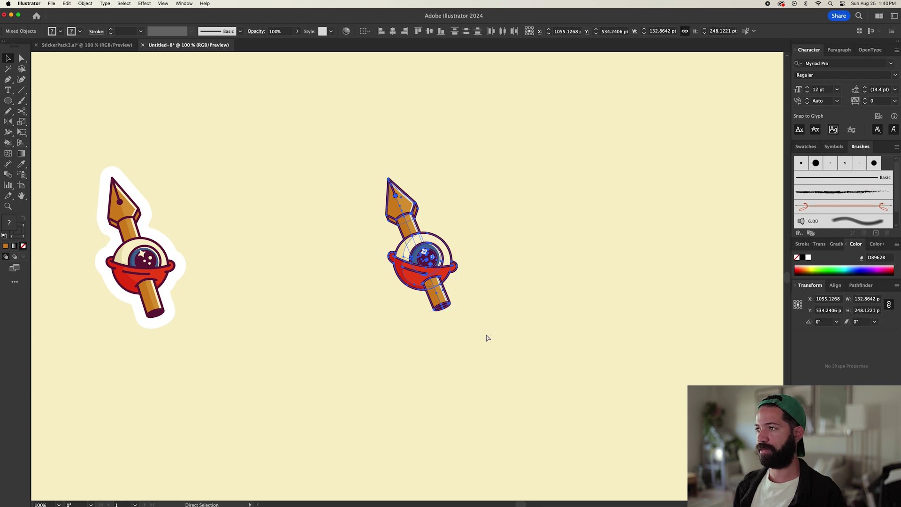
key("super+b")
key("super+h")
key("super+h")
key("super+shift+a")
left_click_drag(440, 269, 553, 235)
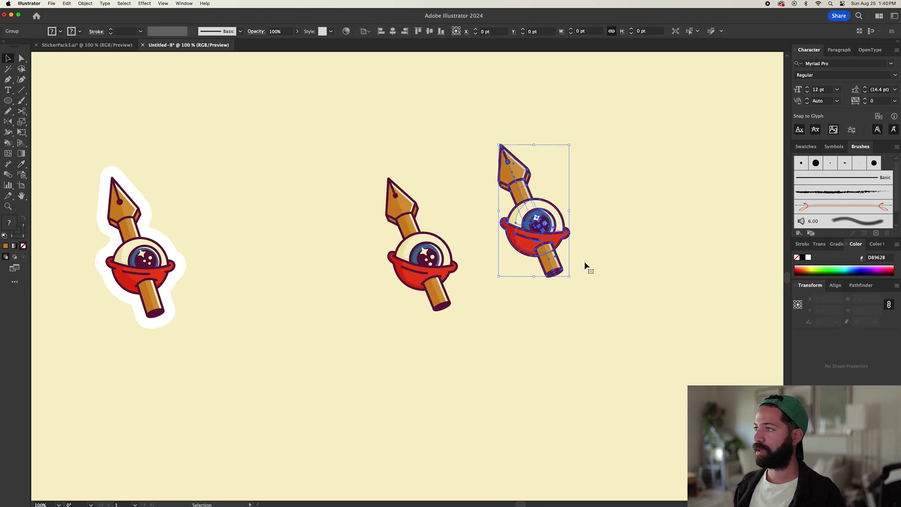
key("super+h")
key("super+h")
key("super+z")
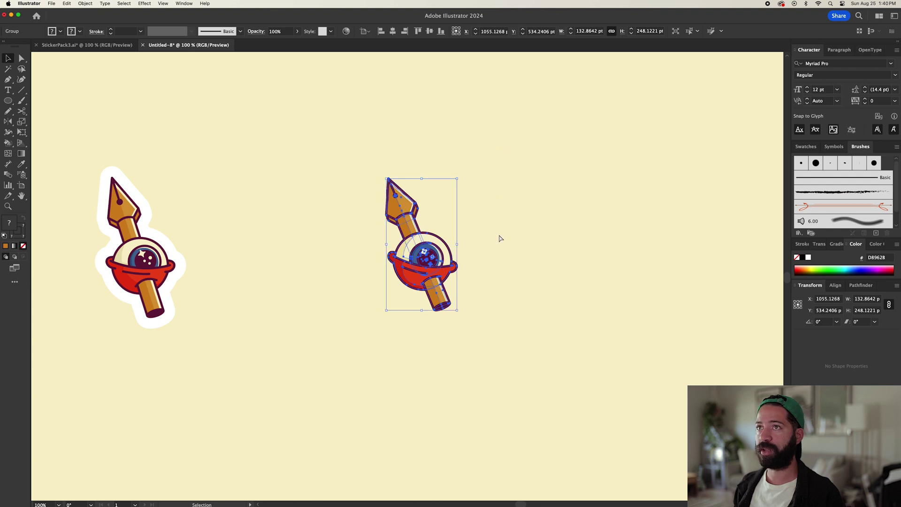
Expand the fills and strokes of the grouped copy, and undo its test move
left_click(86, 4)
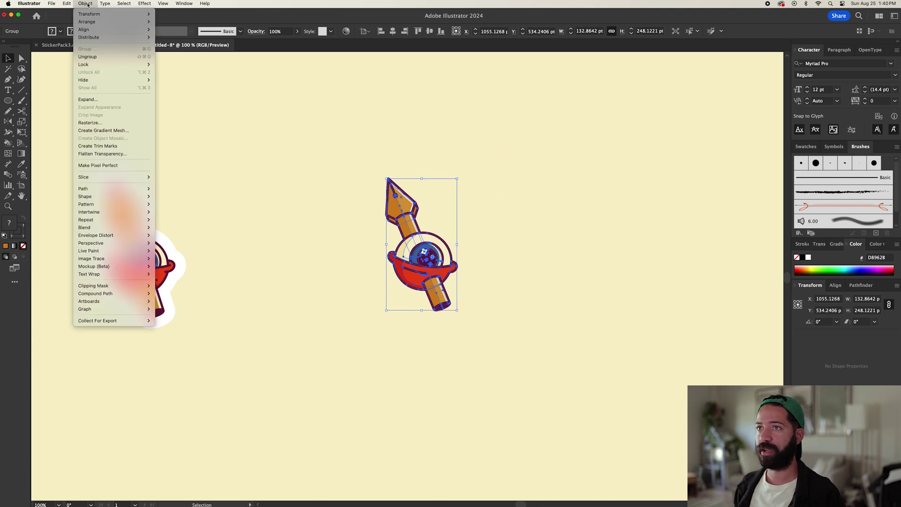
left_click(95, 100)
left_click(475, 296)
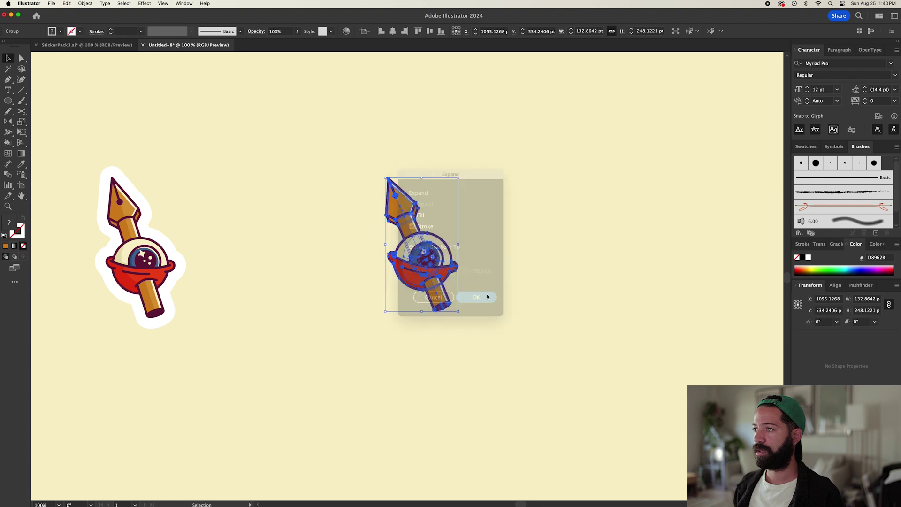
left_click_drag(426, 257, 505, 236)
key("super+z")
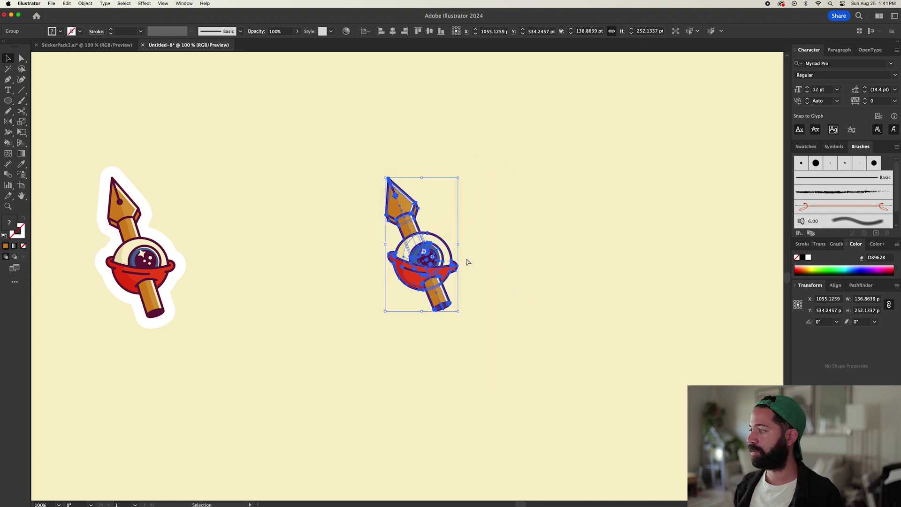
Unite the expanded copy into a single silhouette, and undo its test move
left_click(861, 285)
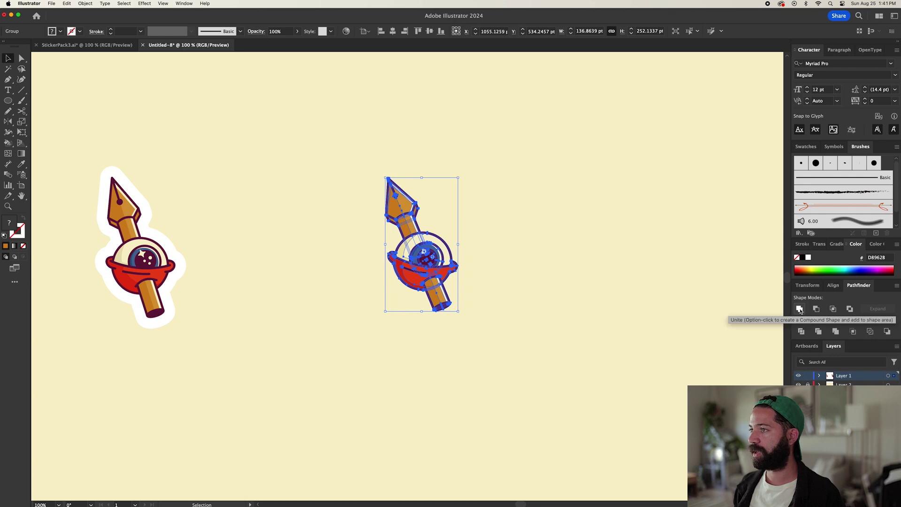
left_click(799, 309)
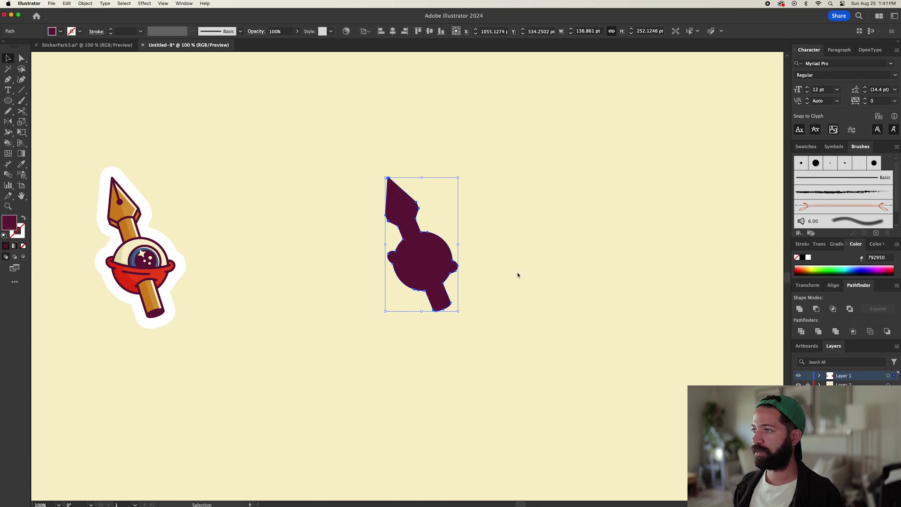
left_click_drag(412, 257, 453, 241)
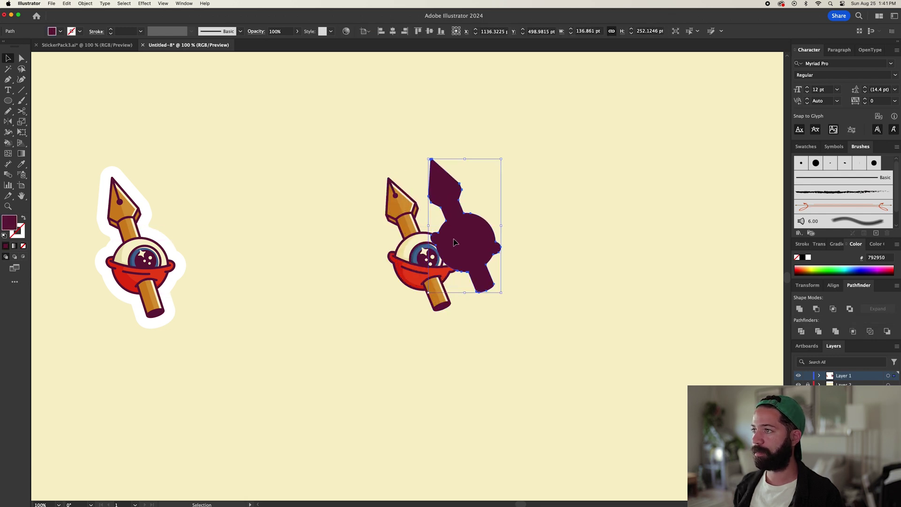
key("super+z")
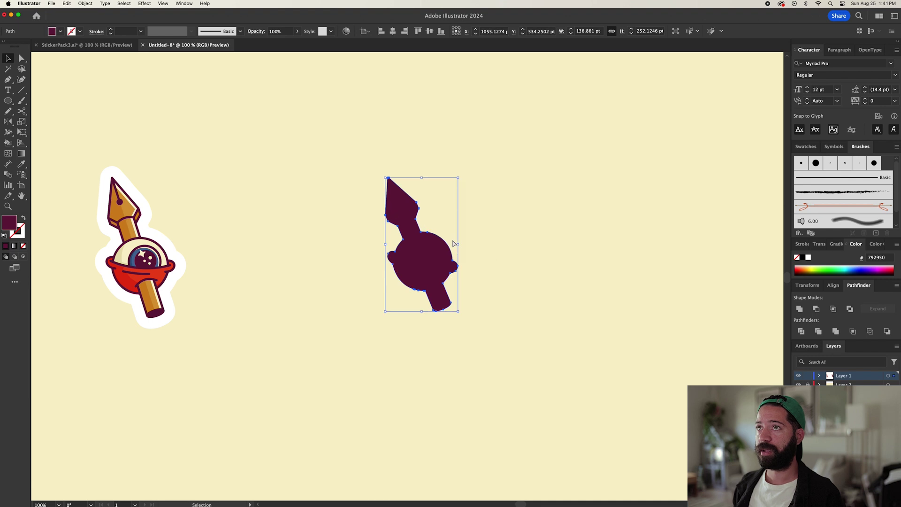
Offset the silhouette's path by 15 pt with Round joins
left_click(85, 4)
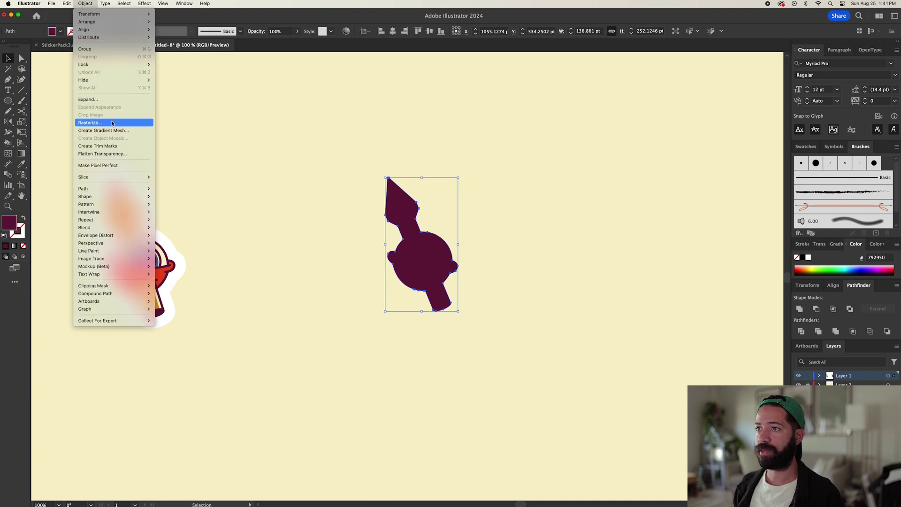
mouse_move(136, 189)
left_click(172, 216)
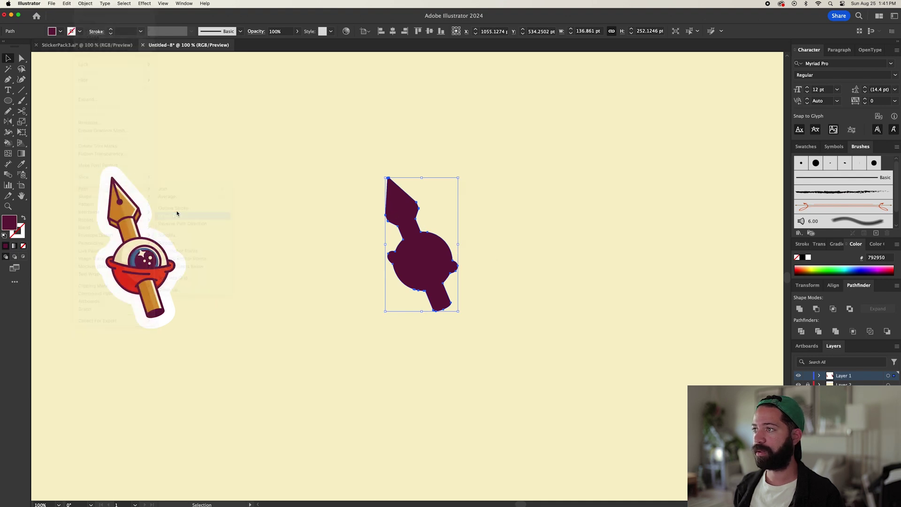
left_click_drag(415, 207, 530, 192)
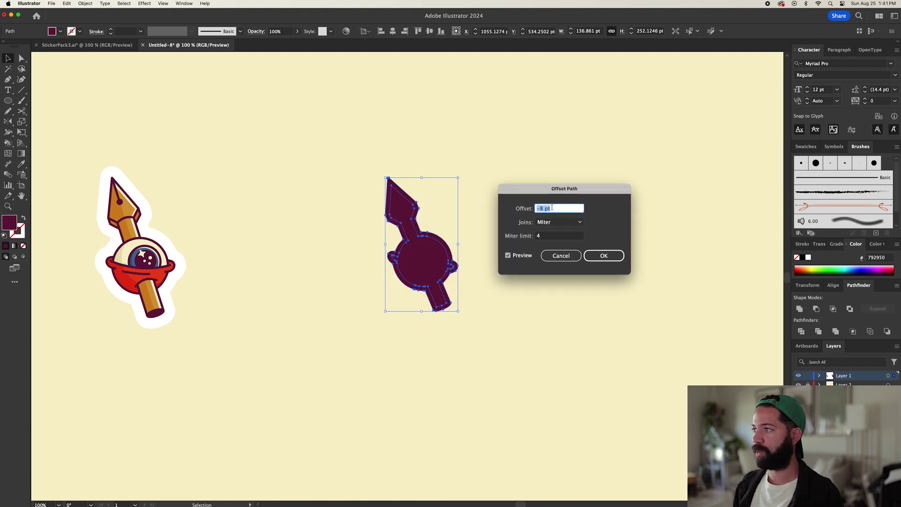
type("20")
key("Tab")
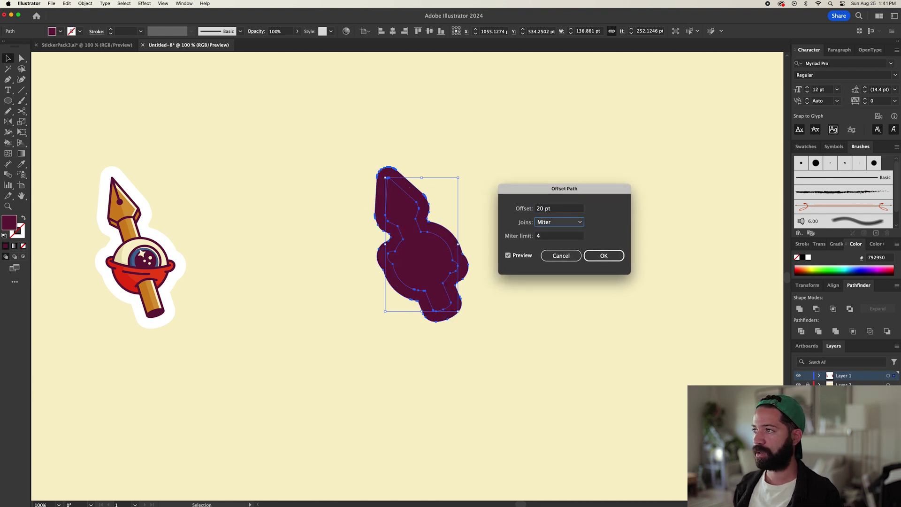
left_click(518, 210)
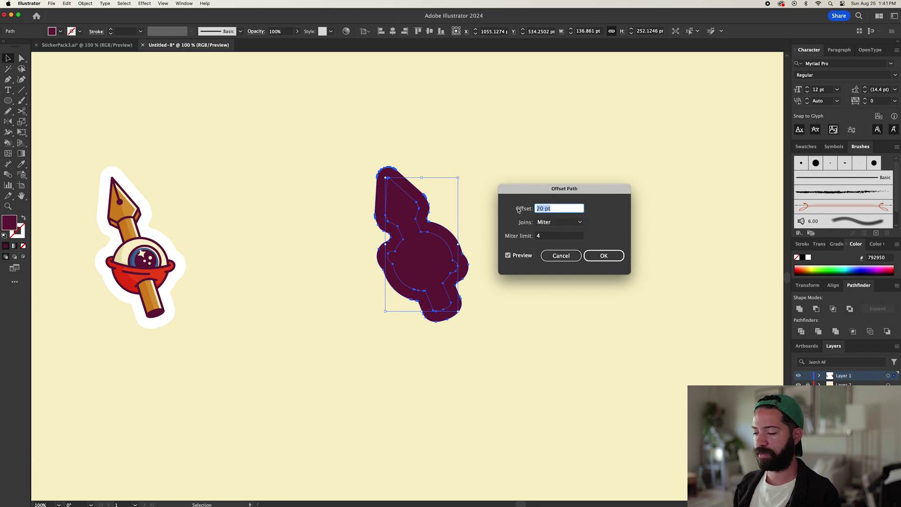
type("15")
key("Tab")
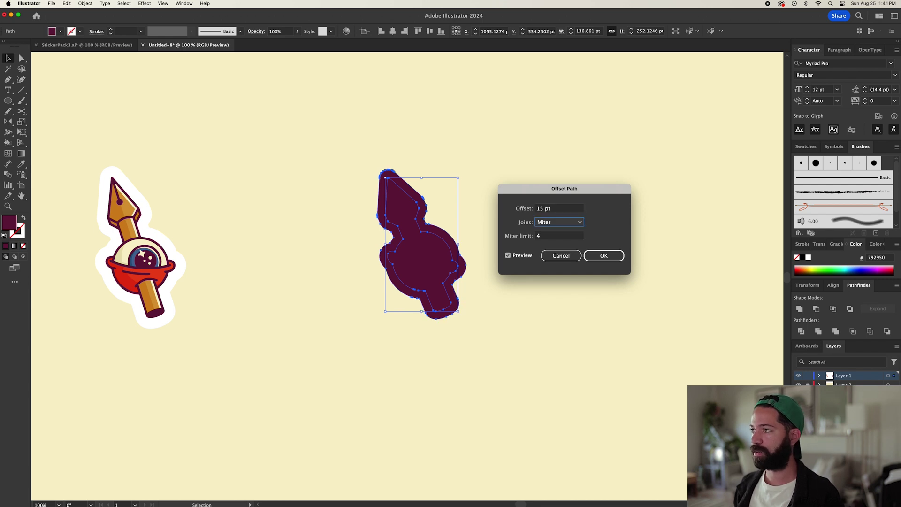
left_click(579, 223)
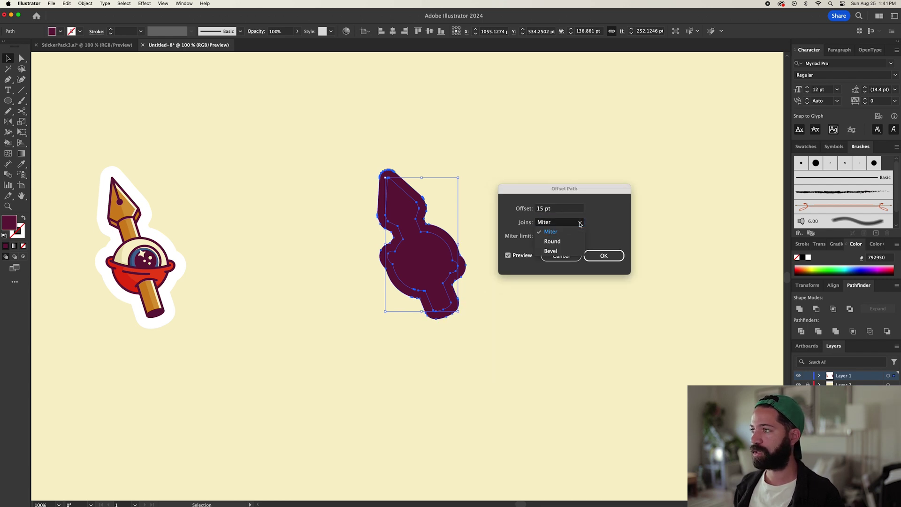
left_click(557, 241)
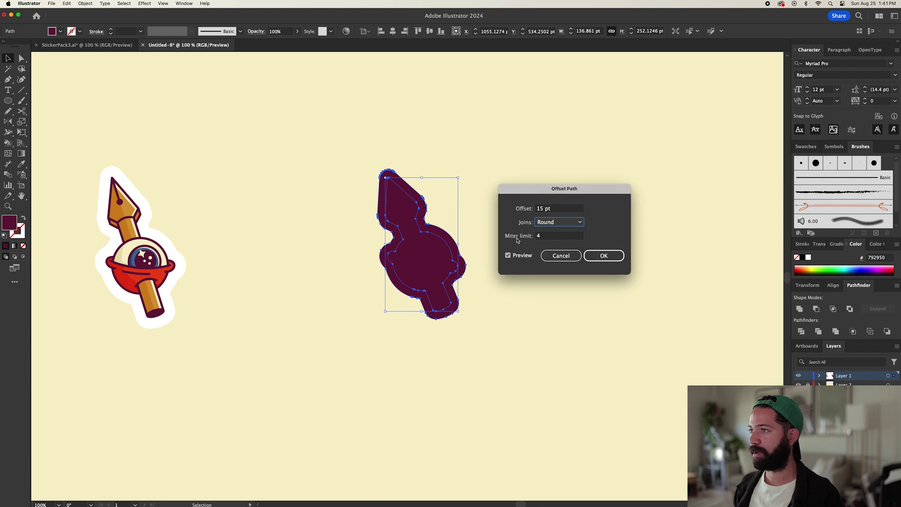
left_click(608, 257)
left_click(597, 264)
Move the stacked silhouettes aside to check them, and undo those moves
left_click(424, 257)
left_click_drag(421, 256, 529, 217)
key("super+z")
left_click_drag(428, 249, 488, 214)
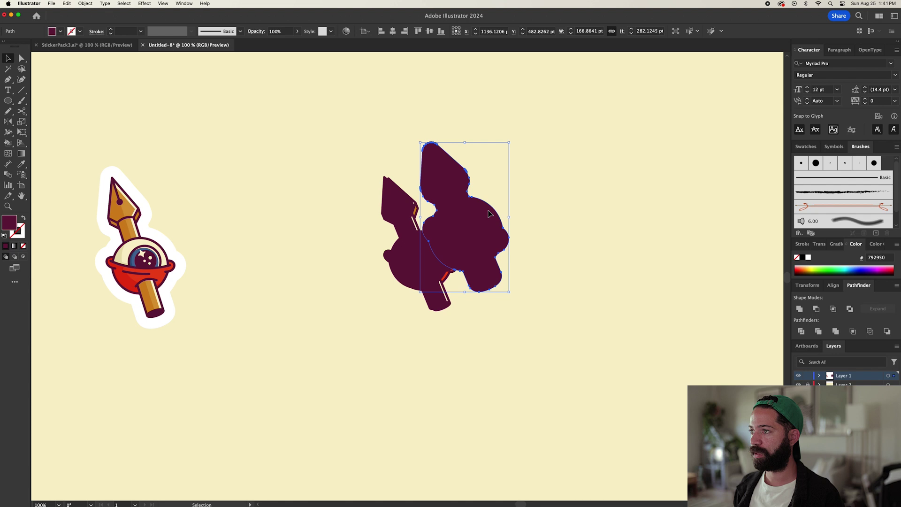
key("super+z")
key("super+z")
key("super+z")
key("super+z")
Send the enlarged silhouette behind the artwork and fill it with white, FFFFFF
left_click(429, 253)
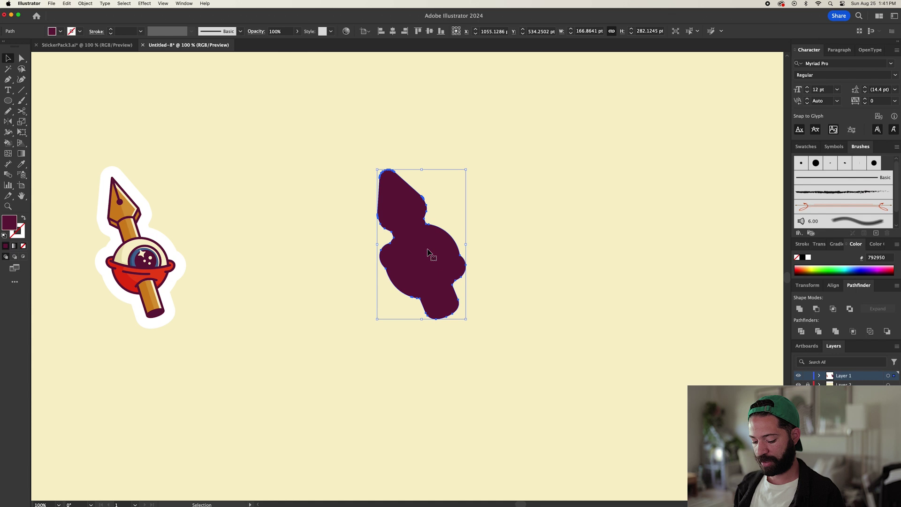
key("super+shift+bracketleft")
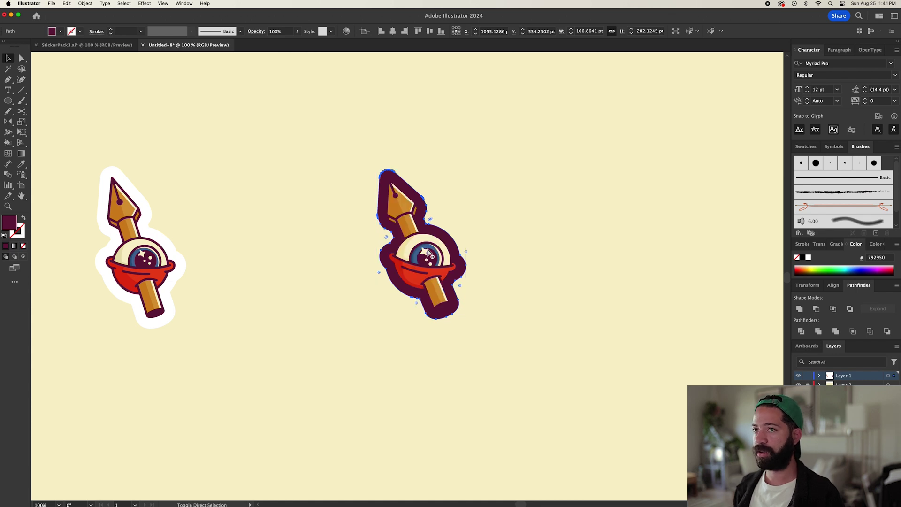
double_click(11, 221)
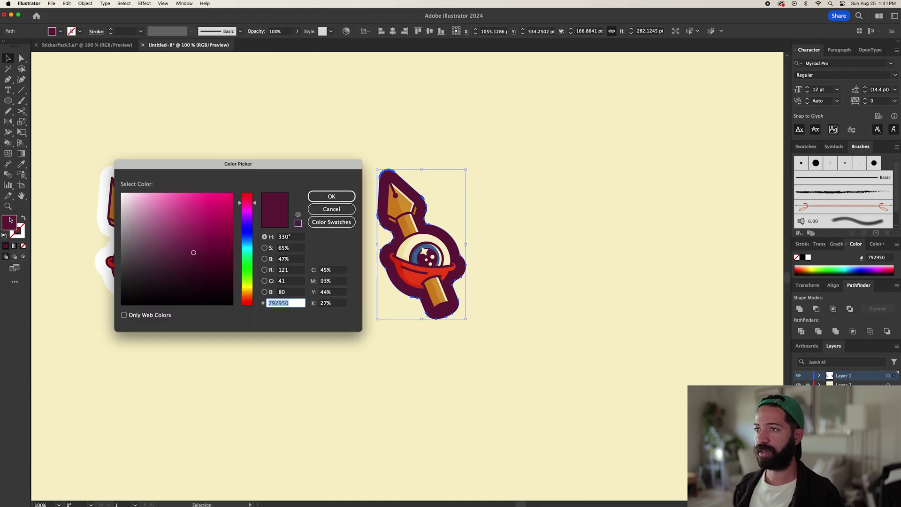
type("FFFFFF")
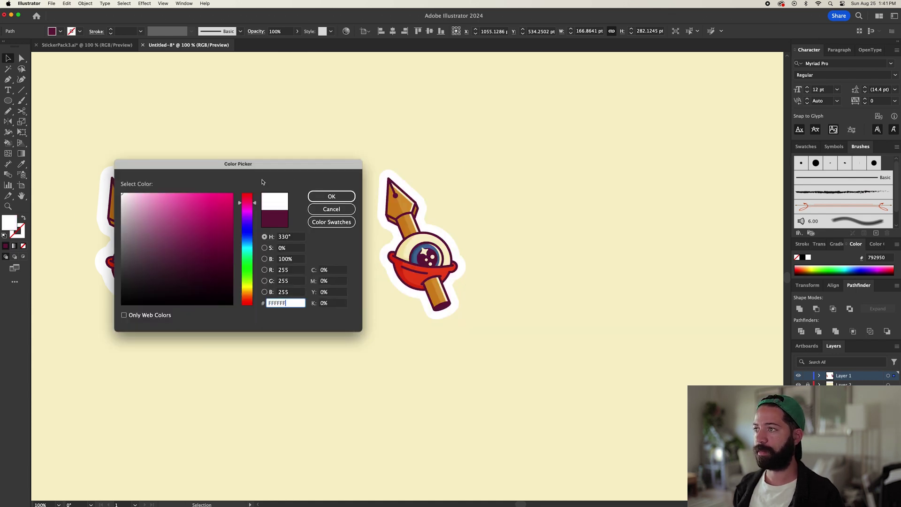
left_click(331, 197)
left_click(301, 263)
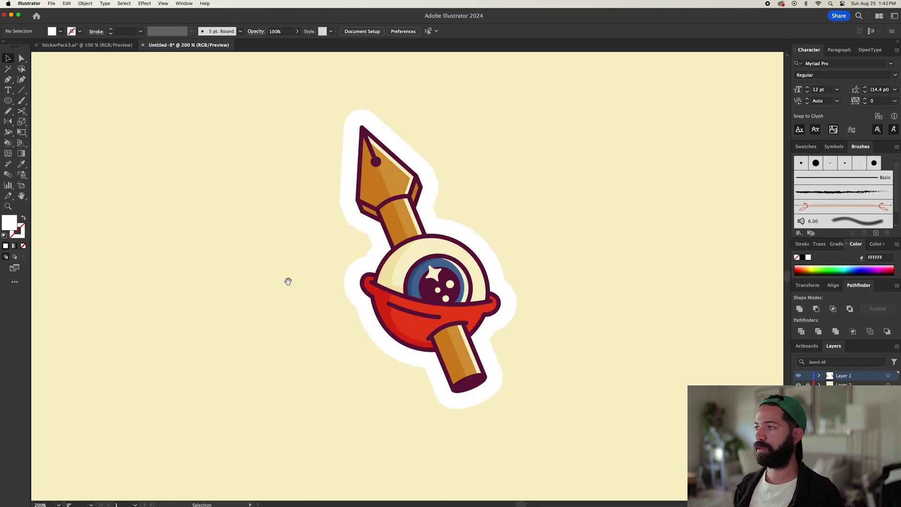
left_click_drag(288, 281, 321, 256)
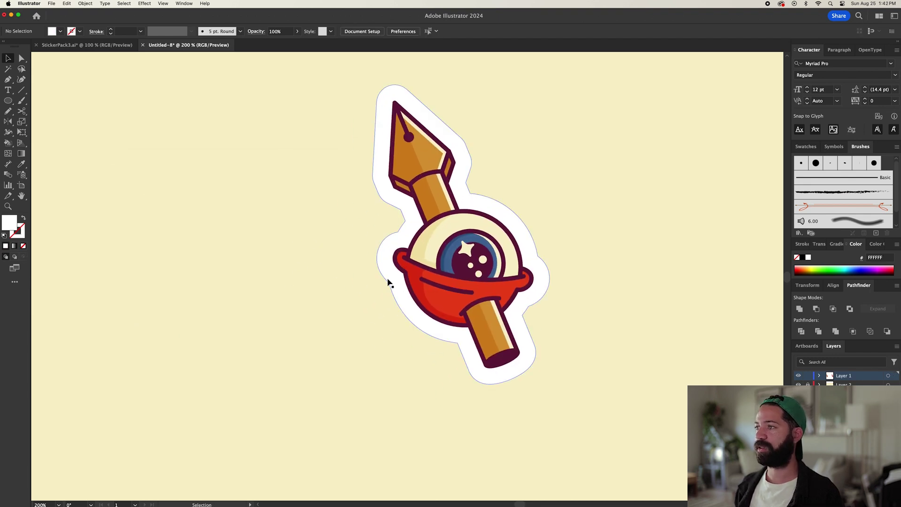